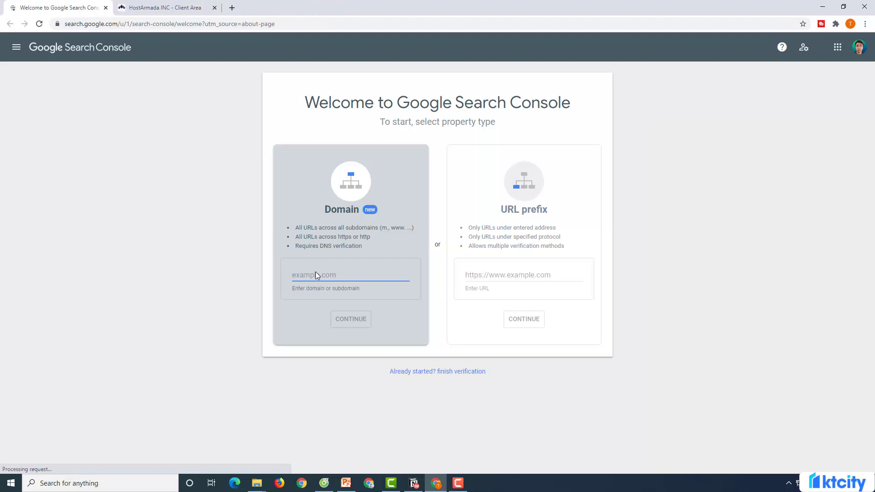
{"action": "type", "text": "dongtaitien"}
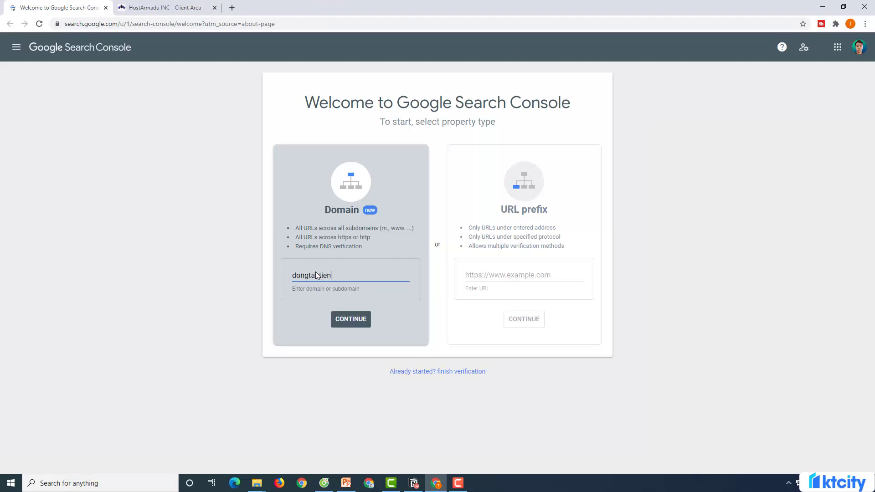
{"action": "type", "text": ".com"}
{"action": "left_click", "coordinate": [348, 321]}
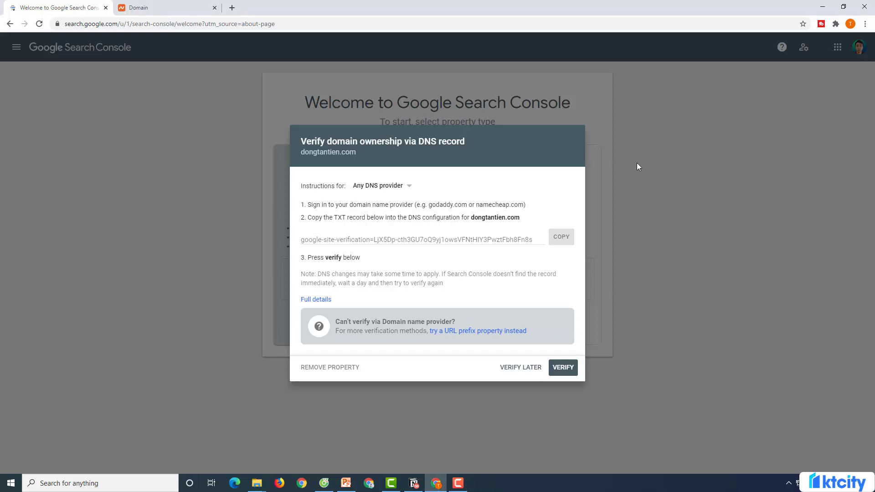
{"action": "left_click", "coordinate": [329, 368]}
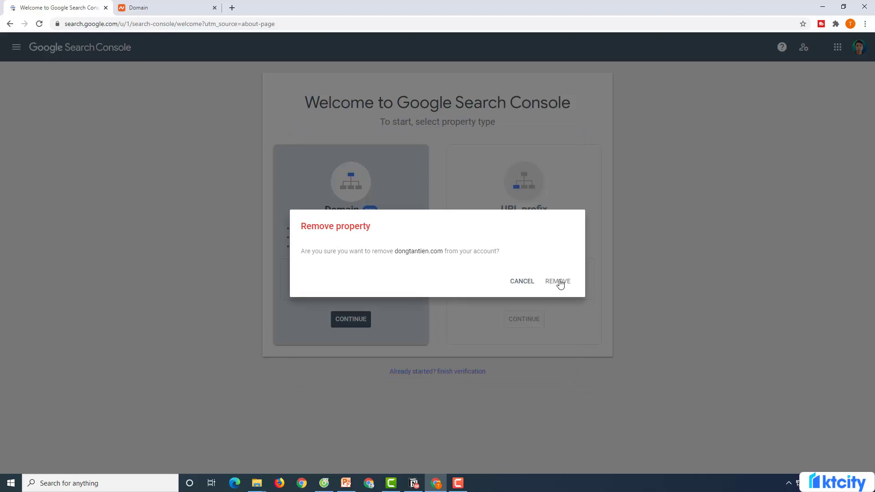
{"action": "left_click", "coordinate": [558, 283]}
{"action": "left_click_drag", "start_coordinate": [350, 276], "coordinate": [266, 266]}
{"action": "key", "text": "BackSpace"}
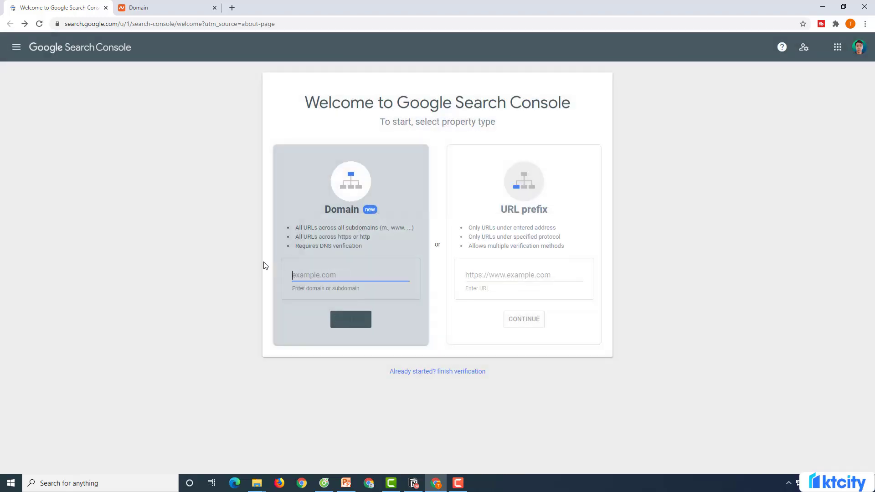
- Check the domain name in Namecheap and add mmodemo.xyz as a domain property in Google Search Console
{"action": "left_click", "coordinate": [162, 7]}
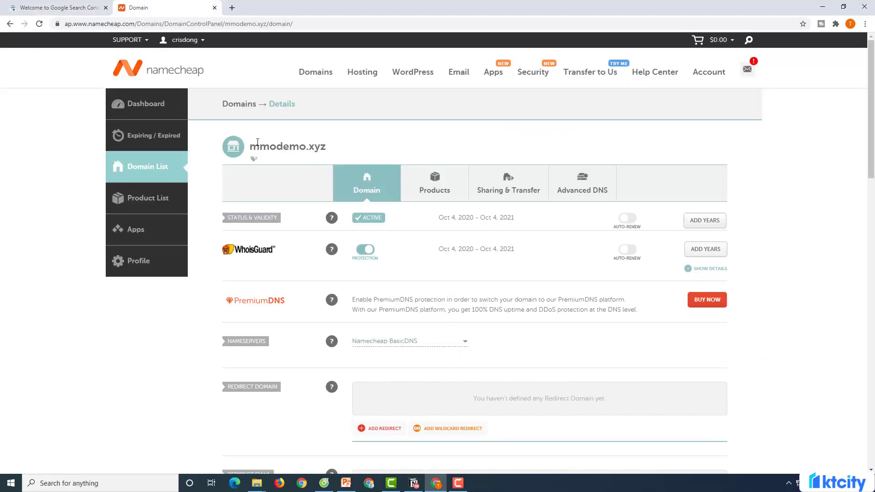
{"action": "left_click", "coordinate": [55, 7]}
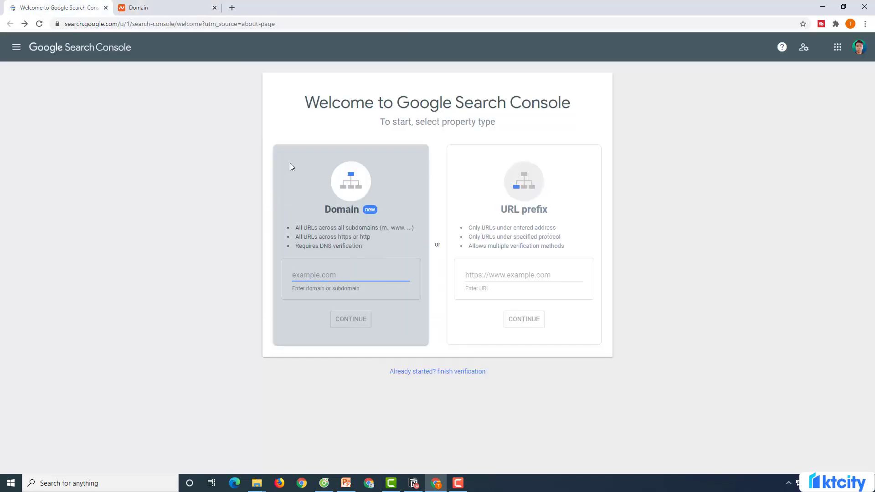
{"action": "type", "text": "mmodemo"}
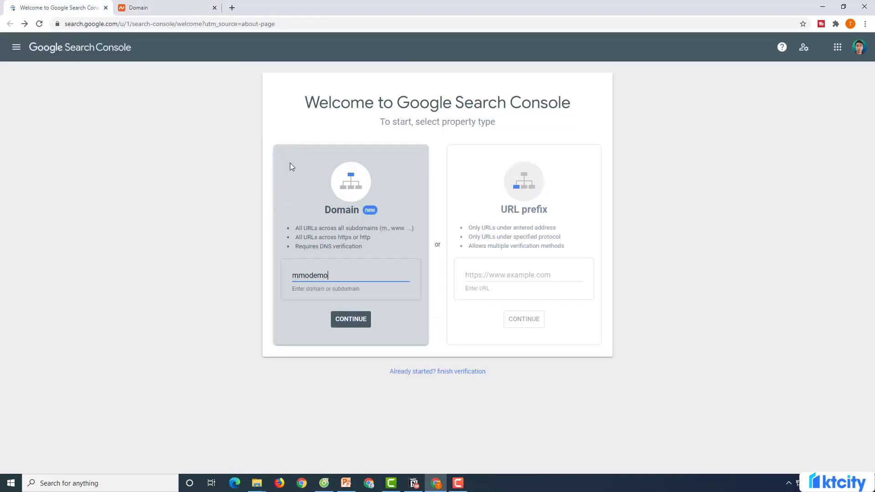
{"action": "type", "text": ".xyz"}
{"action": "left_click", "coordinate": [347, 316]}
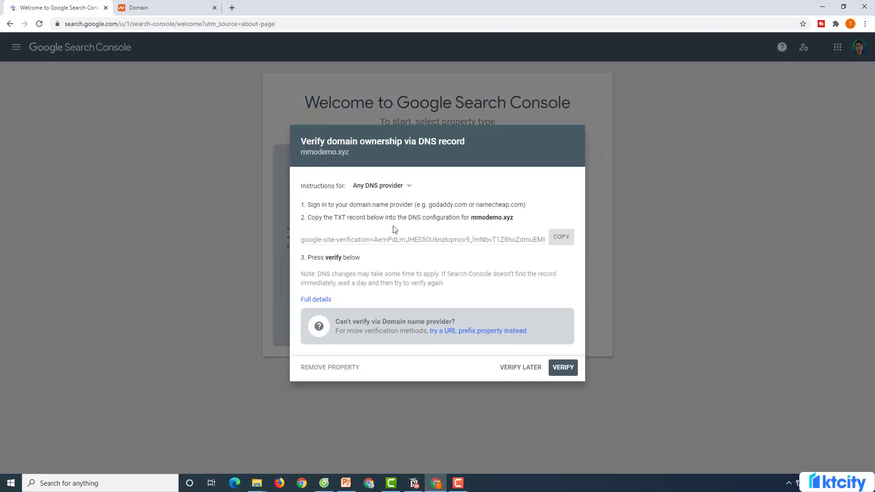
- Switch to Namecheap and add a new TXT host record in the advanced DNS settings of mmodemo.xyz
{"action": "left_click", "coordinate": [151, 8]}
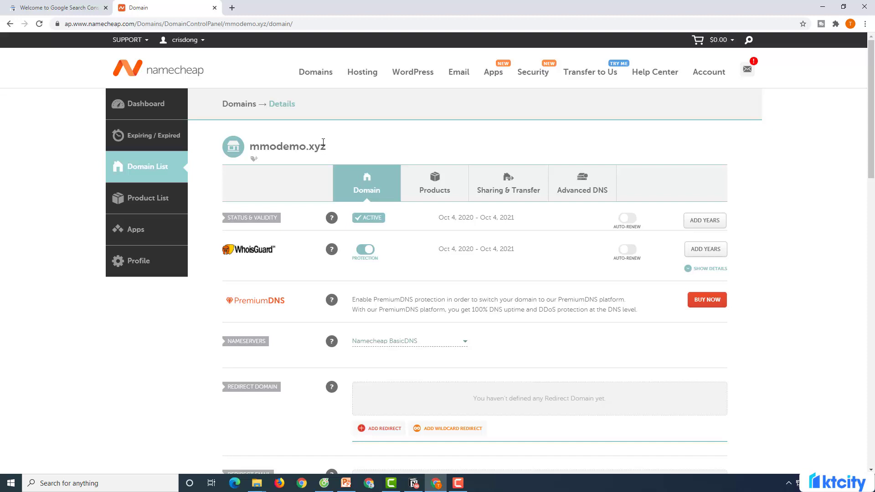
{"action": "left_click", "coordinate": [590, 175]}
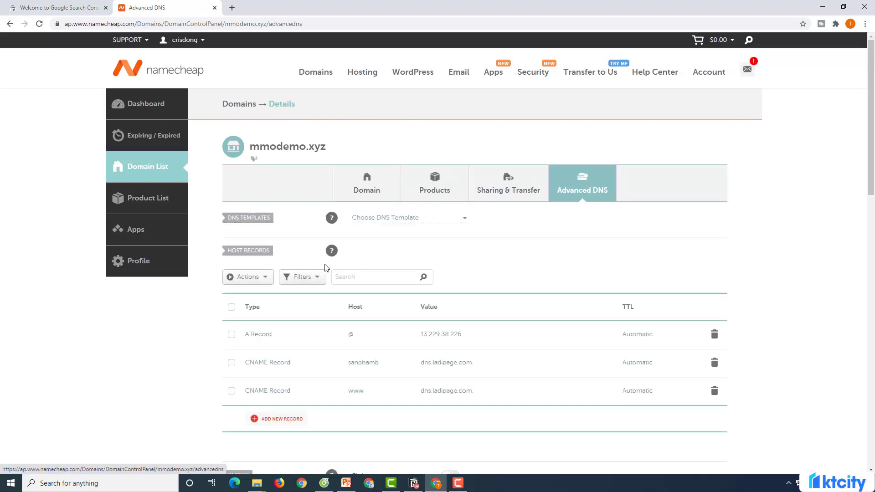
{"action": "scroll", "coordinate": [327, 268], "scroll_direction": "down", "scroll_amount": 1}
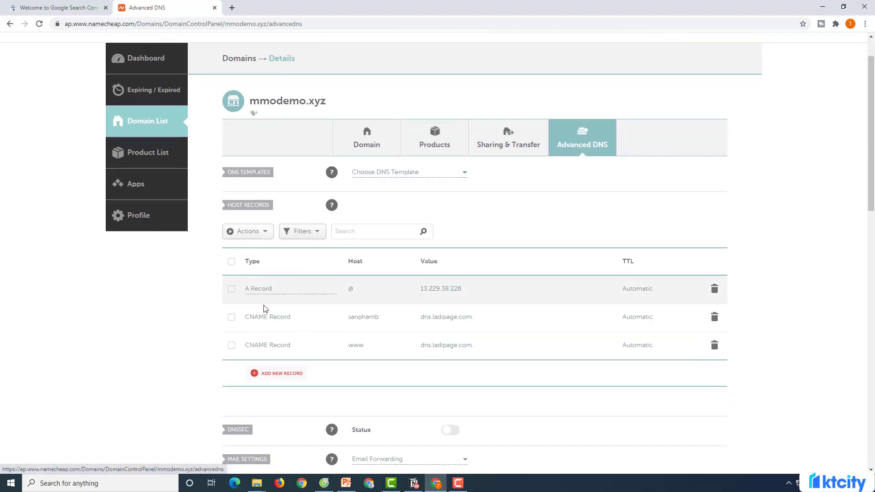
{"action": "left_click", "coordinate": [274, 374]}
{"action": "left_click", "coordinate": [287, 162]}
{"action": "left_click_drag", "start_coordinate": [330, 188], "coordinate": [332, 229]}
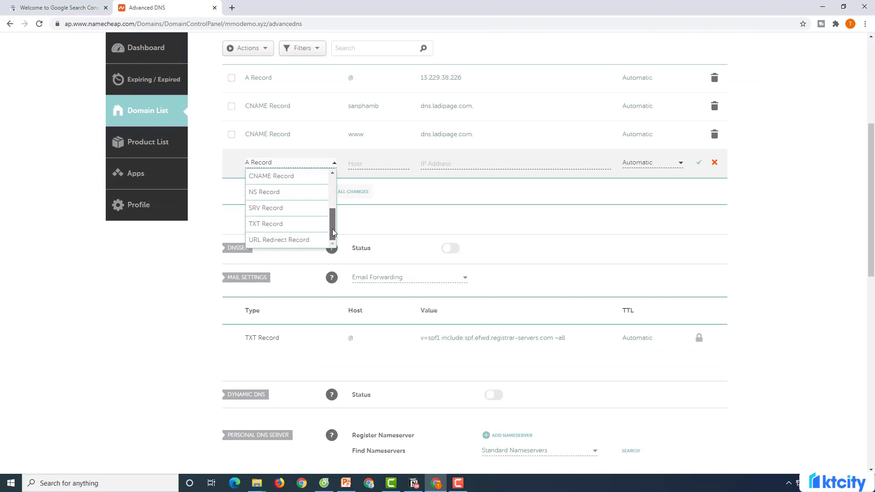
{"action": "left_click", "coordinate": [267, 226]}
- Check the DNS instructions in Search Console and set the new TXT record's host to @ in Namecheap
{"action": "left_click", "coordinate": [59, 7]}
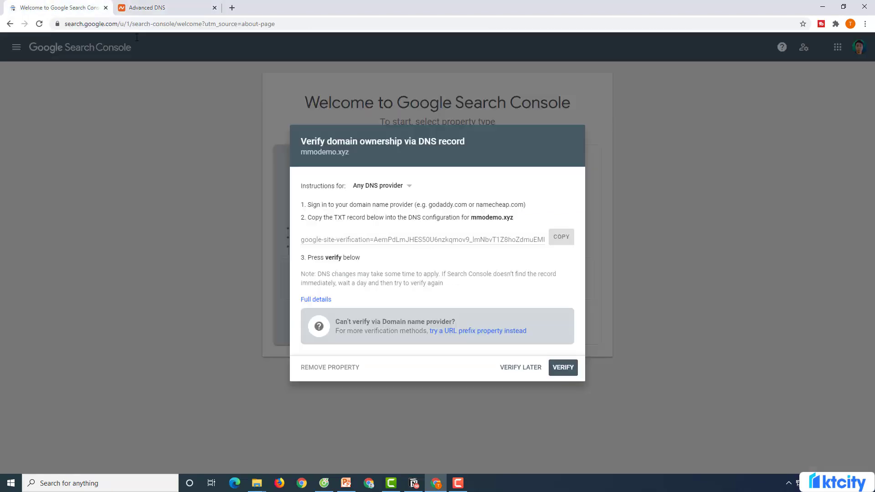
{"action": "double_click", "coordinate": [340, 217]}
{"action": "left_click", "coordinate": [152, 7]}
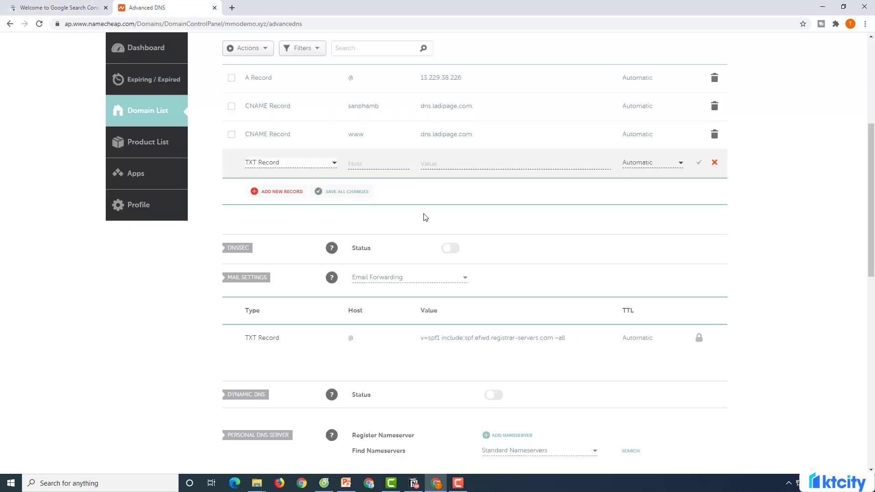
{"action": "left_click", "coordinate": [383, 164]}
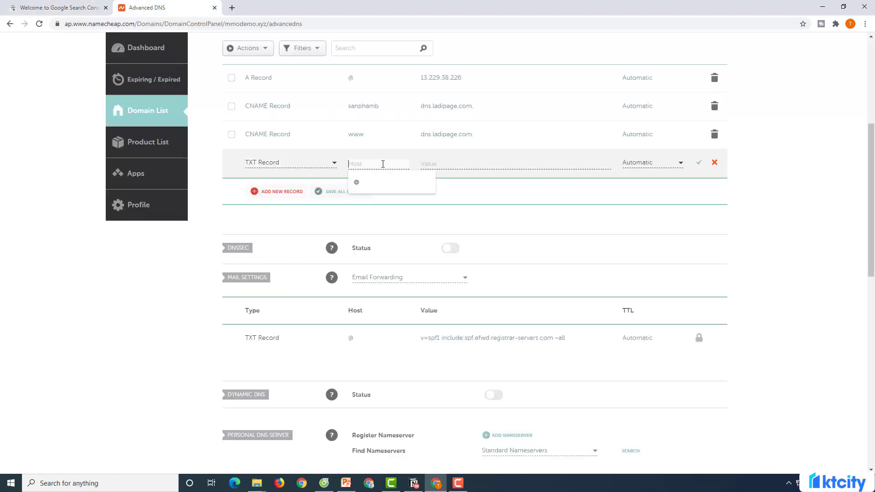
{"action": "type", "text": "@"}
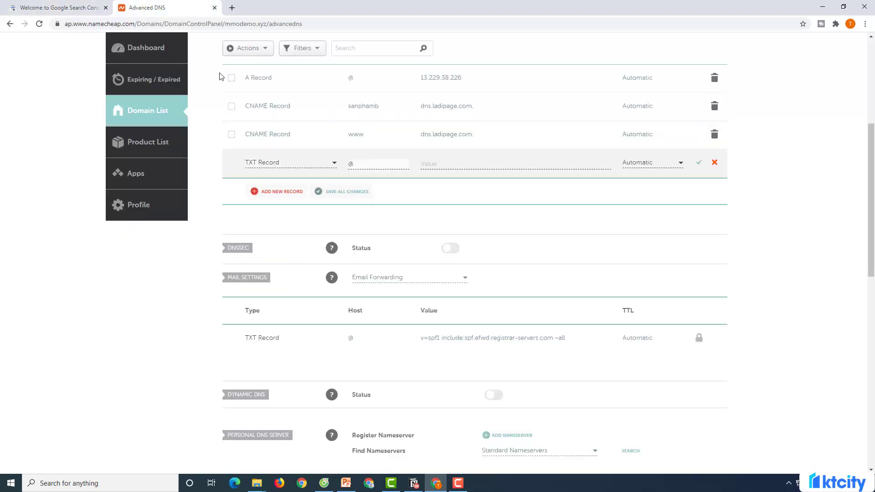
- Copy the site verification token from Search Console into the new Namecheap TXT record's value and save the record
{"action": "left_click", "coordinate": [82, 7]}
{"action": "left_click", "coordinate": [561, 238]}
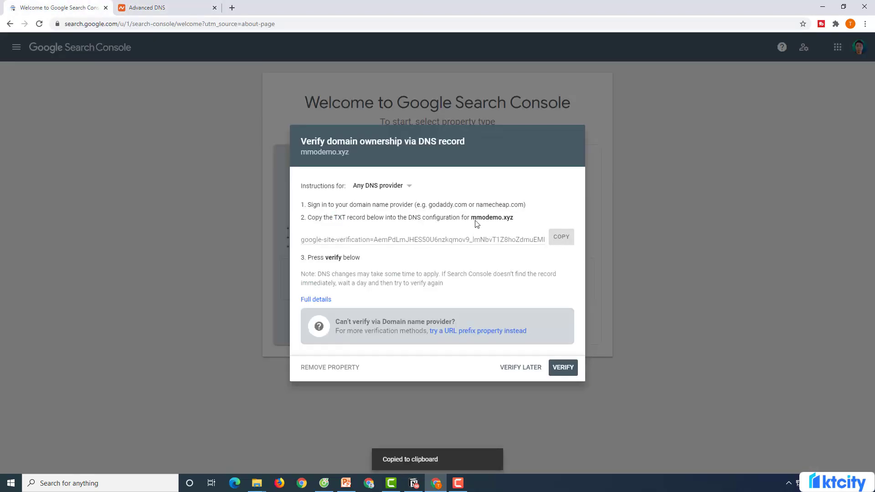
{"action": "left_click", "coordinate": [164, 8]}
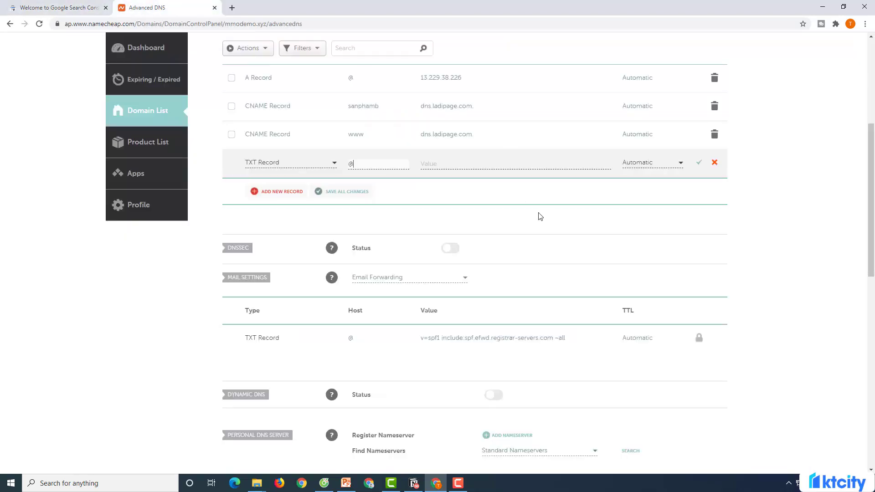
{"action": "right_click", "coordinate": [462, 165]}
{"action": "left_click", "coordinate": [492, 235]}
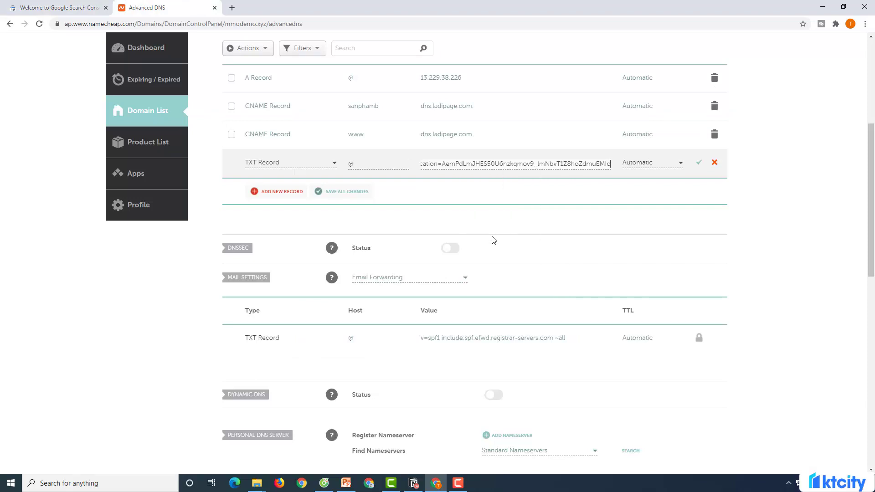
{"action": "left_click", "coordinate": [699, 164]}
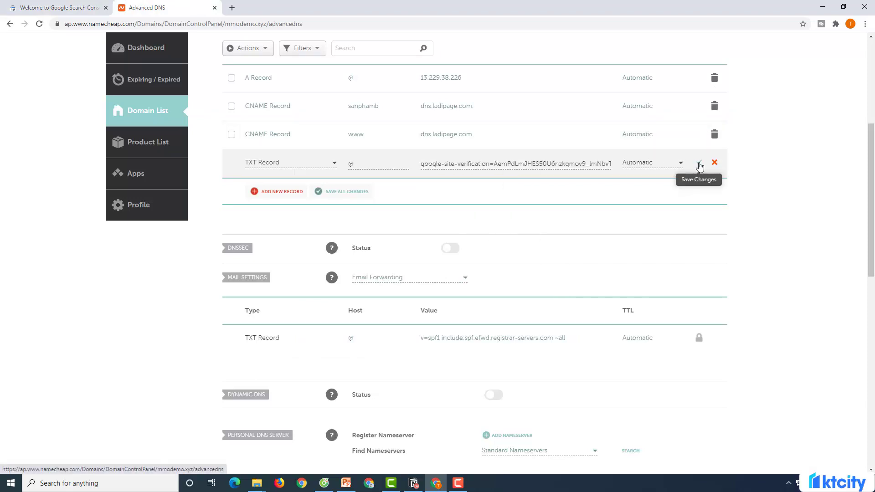
{"action": "left_click", "coordinate": [701, 167]}
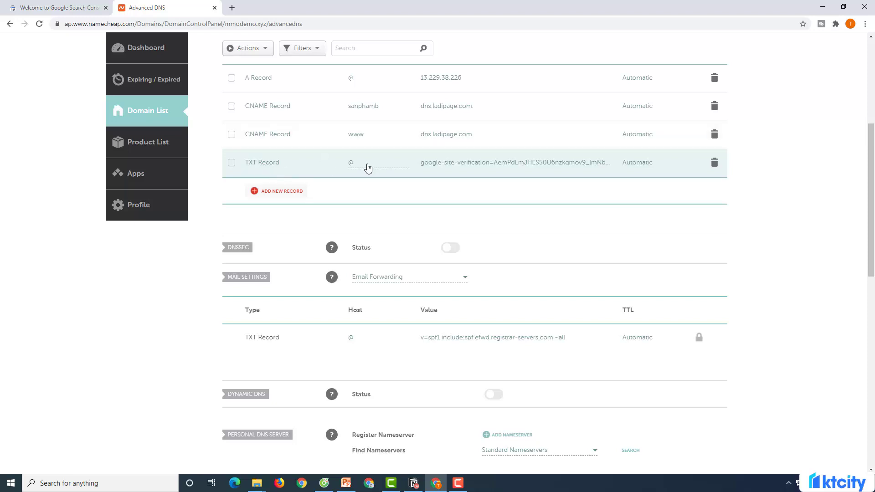
- Verify ownership of mmodemo.xyz in Search Console and open the property's sitemaps page
{"action": "left_click", "coordinate": [55, 7]}
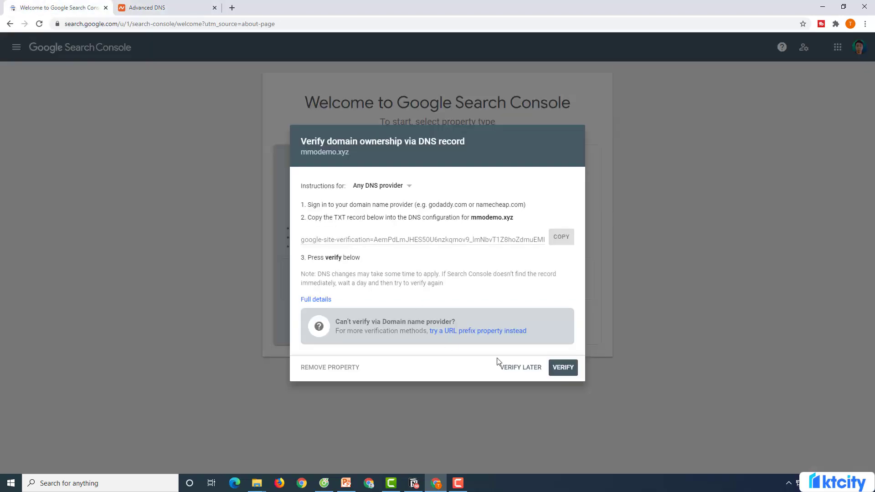
{"action": "left_click", "coordinate": [564, 370]}
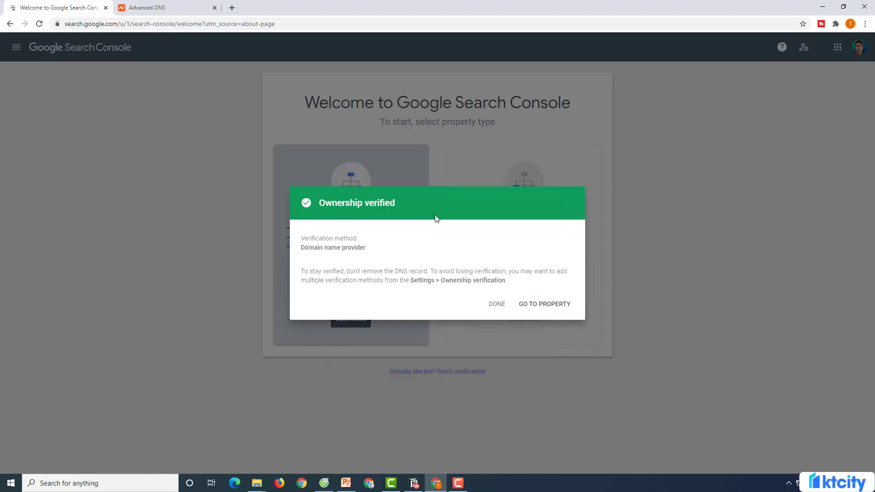
{"action": "left_click", "coordinate": [539, 309]}
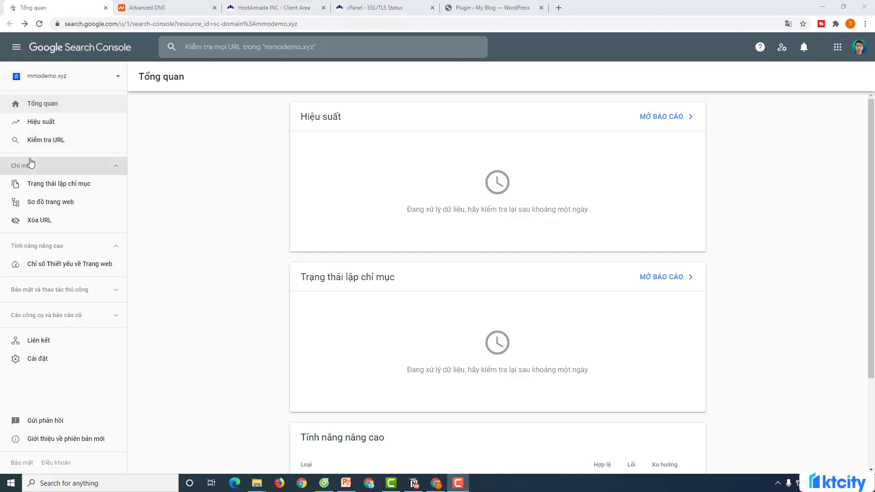
{"action": "left_click", "coordinate": [57, 204]}
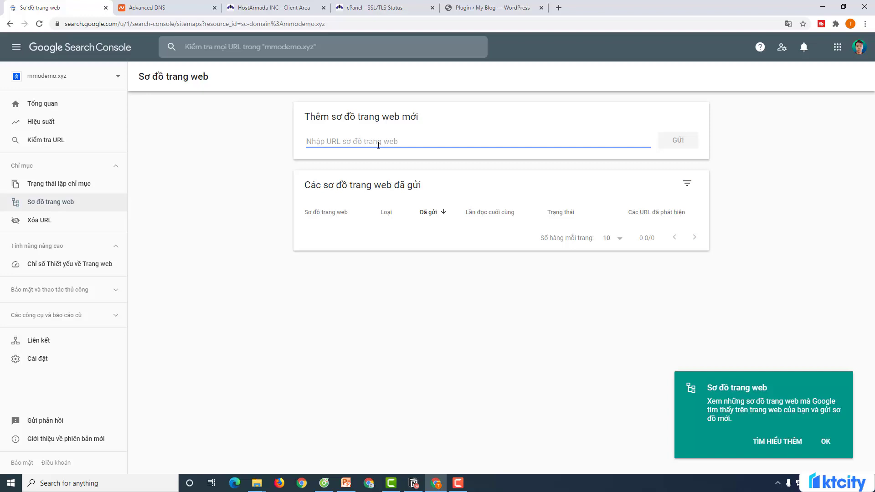
- Switch to the WordPress admin of mmodemo.xyz and search the new plugins for "google xml sitemap"
{"action": "left_click", "coordinate": [486, 8]}
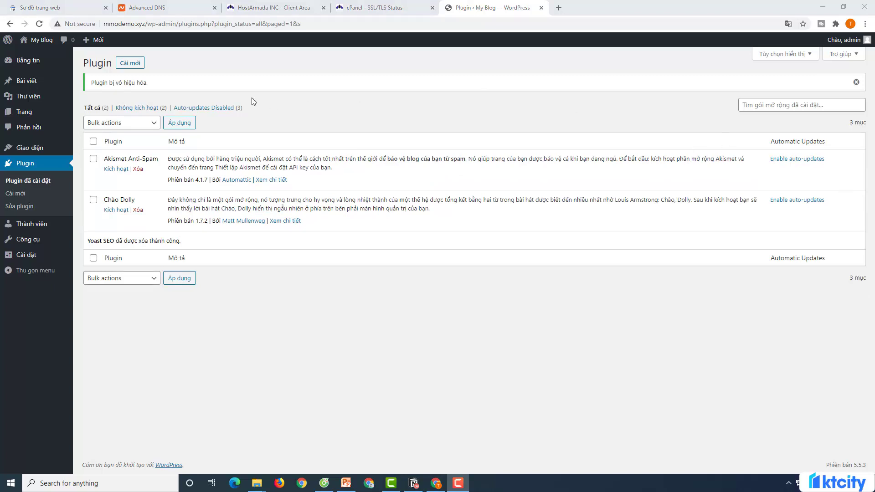
{"action": "left_click", "coordinate": [135, 67]}
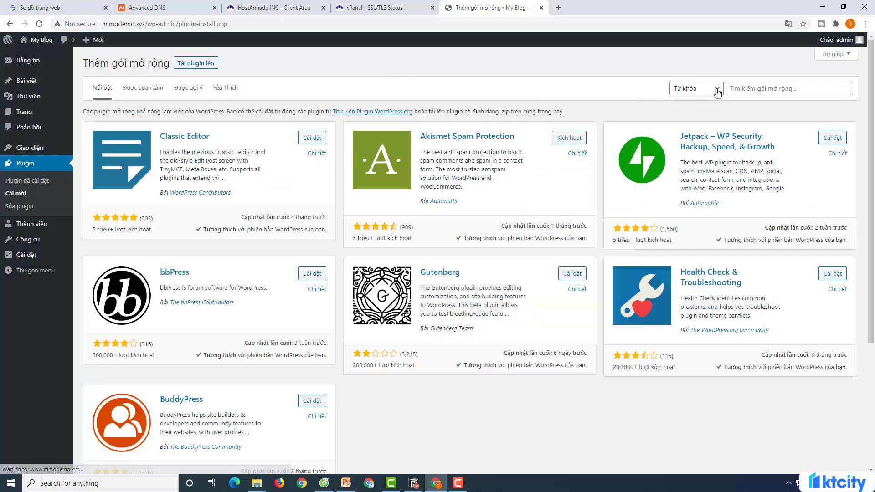
{"action": "left_click", "coordinate": [792, 87]}
{"action": "type", "text": "google"}
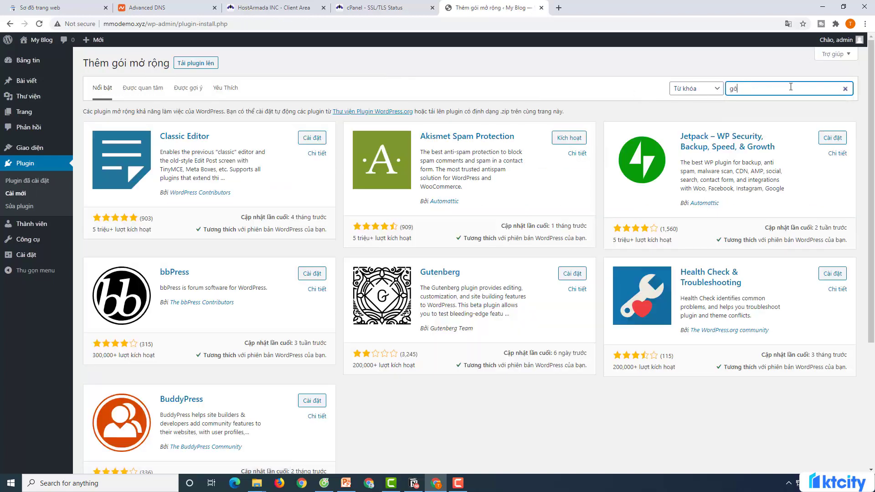
{"action": "type", "text": " xml sitemap"}
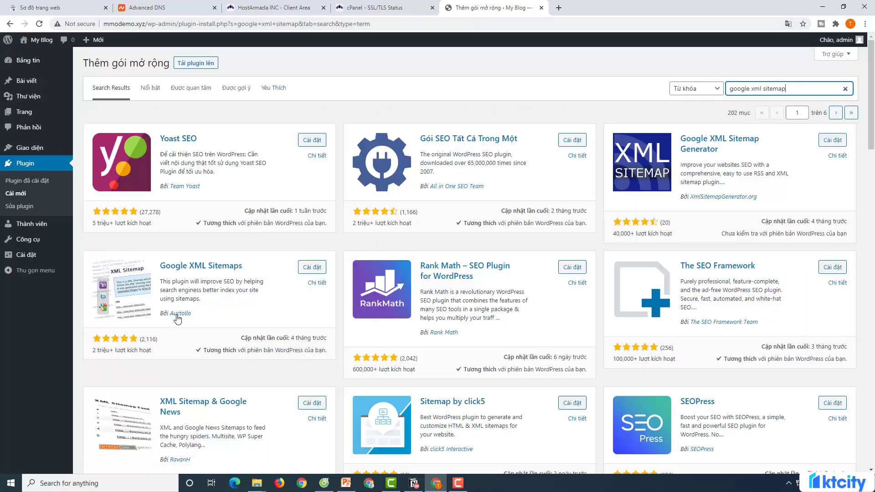
- Install and activate the Google XML Sitemaps plugin by Auctollo
{"action": "scroll", "coordinate": [175, 315], "scroll_direction": "down", "scroll_amount": 3}
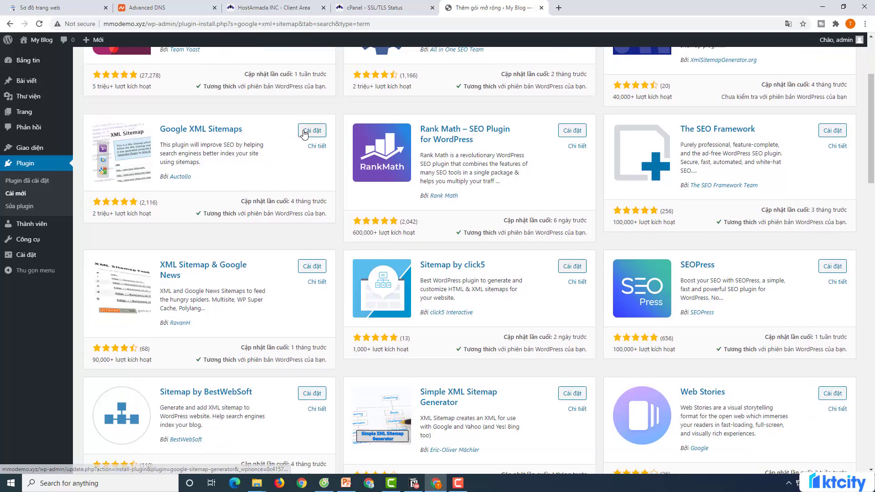
{"action": "left_click", "coordinate": [305, 132]}
{"action": "scroll", "coordinate": [264, 181], "scroll_direction": "up", "scroll_amount": 2}
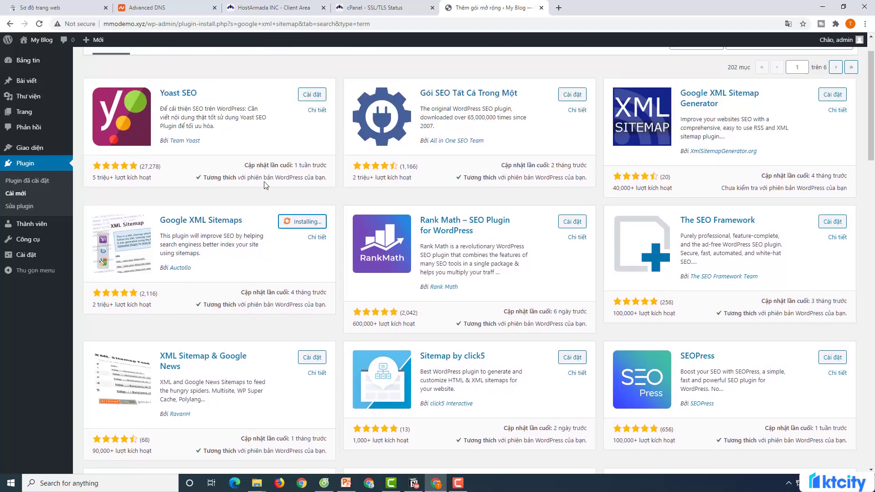
{"action": "scroll", "coordinate": [267, 185], "scroll_direction": "up", "scroll_amount": 1}
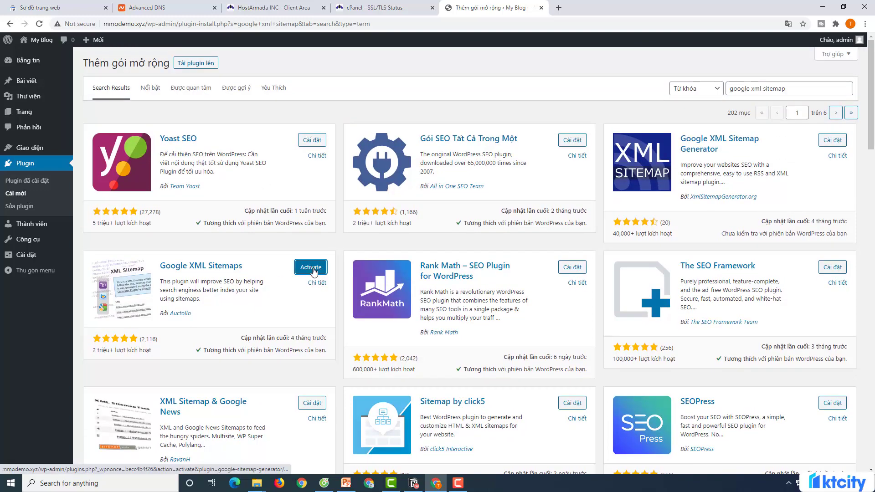
{"action": "left_click", "coordinate": [311, 269]}
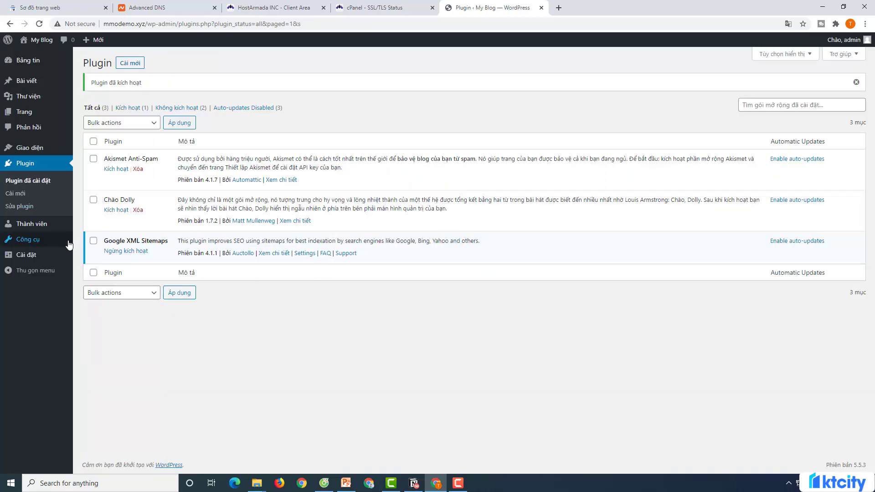
- Open the XML-Sitemap settings page of the Google XML Sitemaps plugin
{"action": "mouse_move", "coordinate": [46, 255]}
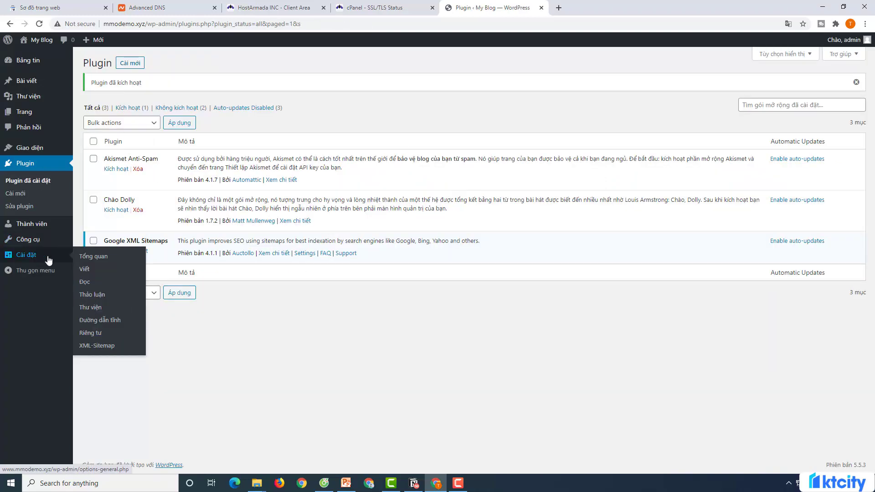
{"action": "left_click", "coordinate": [112, 347]}
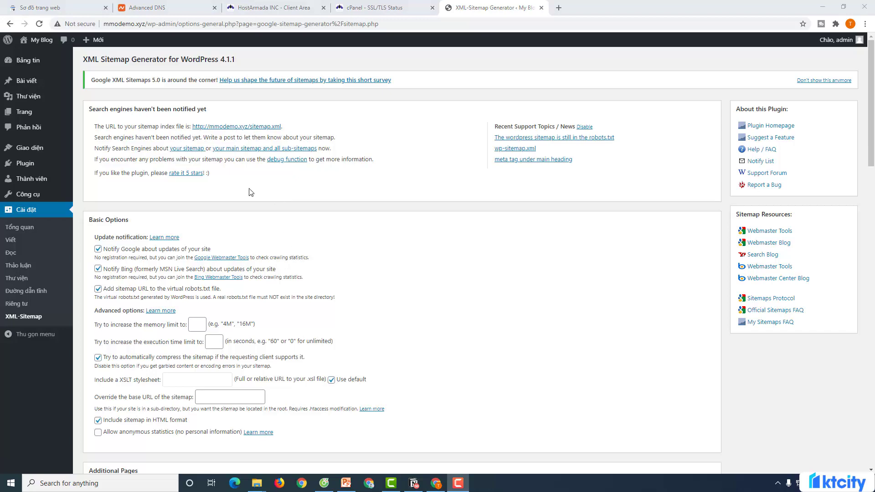
- Review the XML-Sitemap plugin options and copy the address of the sitemap index file
{"action": "scroll", "coordinate": [207, 255], "scroll_direction": "down", "scroll_amount": 5}
{"action": "scroll", "coordinate": [207, 255], "scroll_direction": "down", "scroll_amount": 15}
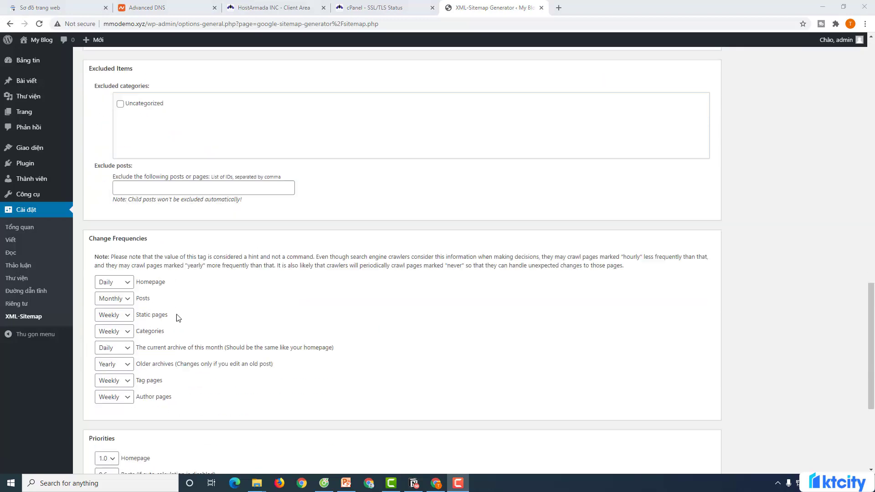
{"action": "scroll", "coordinate": [204, 286], "scroll_direction": "up", "scroll_amount": 12}
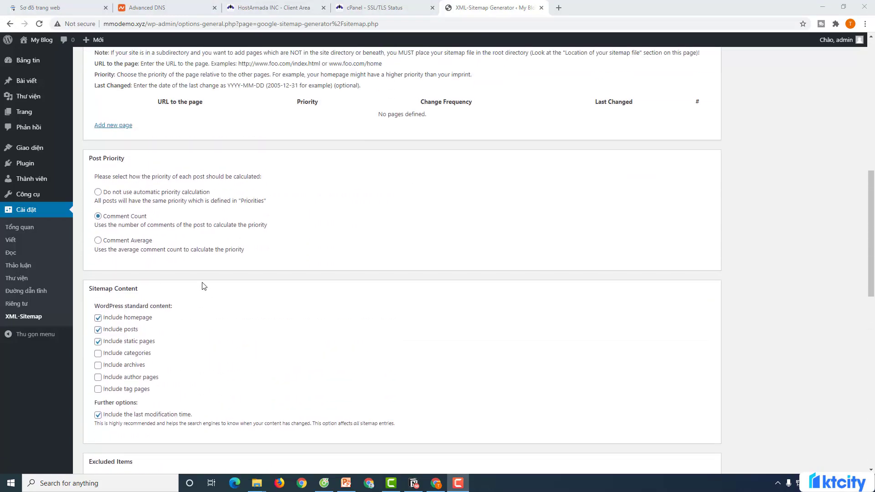
{"action": "scroll", "coordinate": [204, 286], "scroll_direction": "up", "scroll_amount": 7}
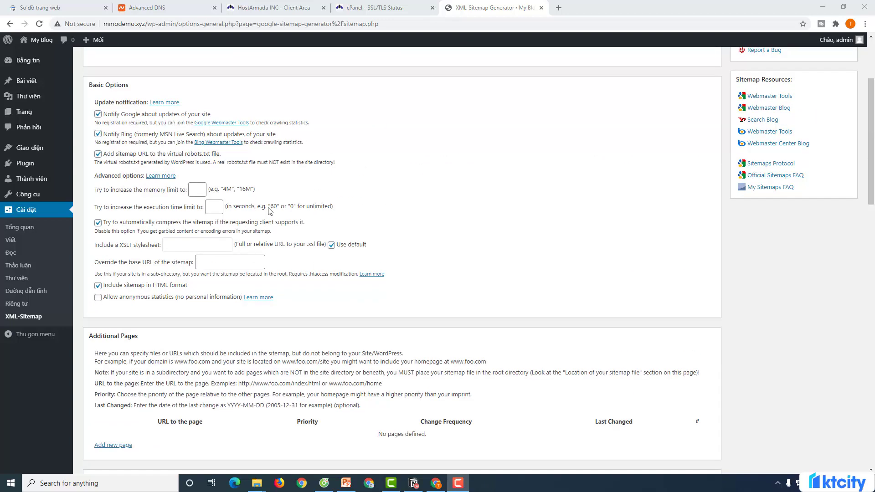
{"action": "scroll", "coordinate": [296, 201], "scroll_direction": "down", "scroll_amount": 5}
{"action": "scroll", "coordinate": [293, 181], "scroll_direction": "up", "scroll_amount": 8}
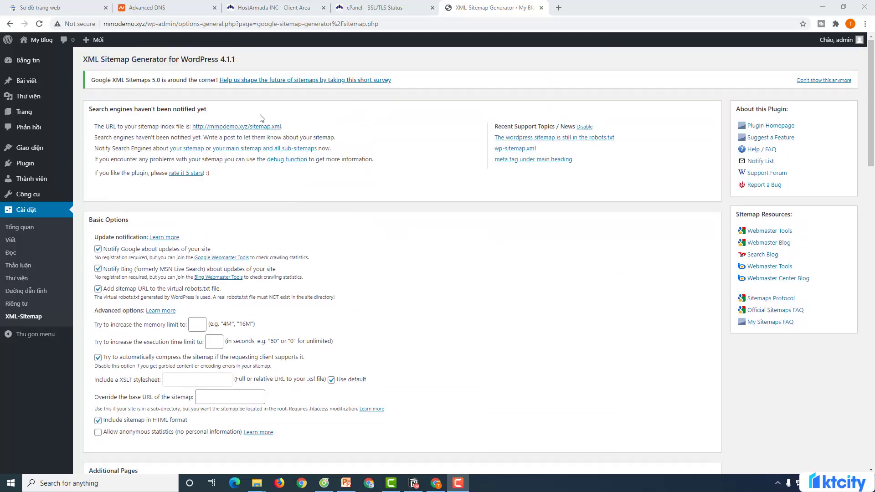
{"action": "left_click_drag", "start_coordinate": [192, 126], "coordinate": [220, 138]}
{"action": "right_click", "coordinate": [269, 130]}
{"action": "left_click", "coordinate": [271, 182]}
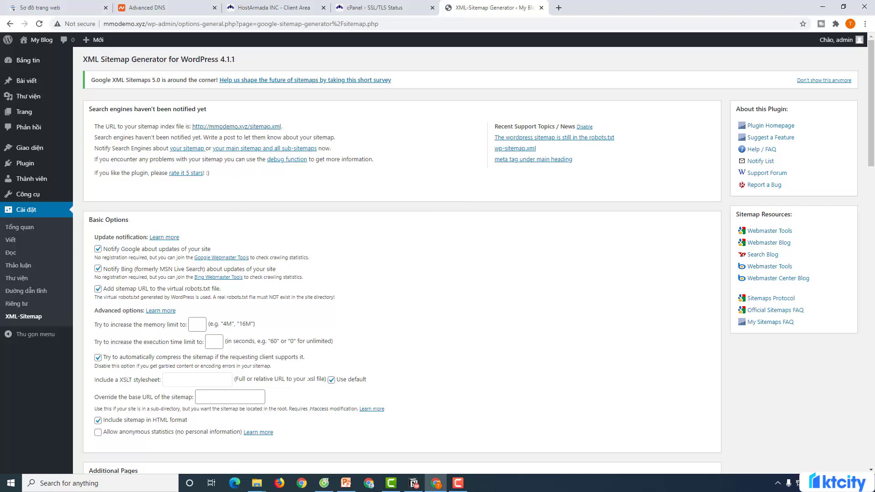
{"action": "left_click", "coordinate": [40, 7]}
{"action": "right_click", "coordinate": [346, 144]}
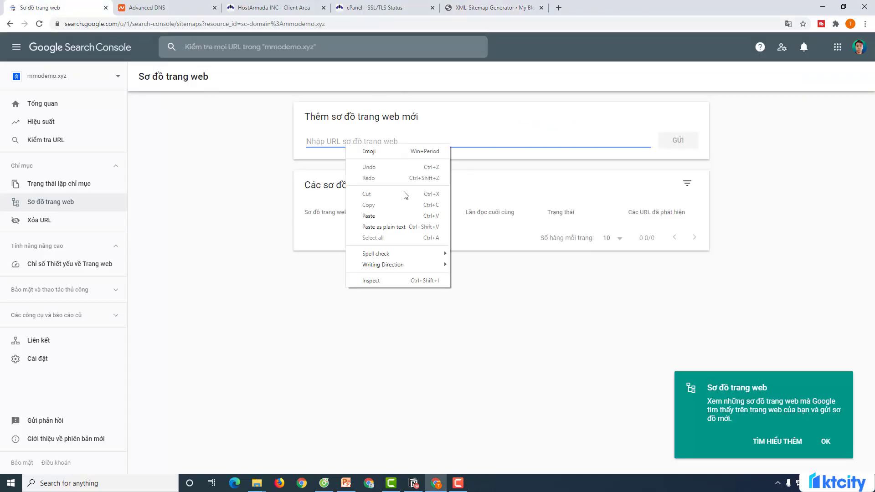
{"action": "left_click", "coordinate": [388, 215]}
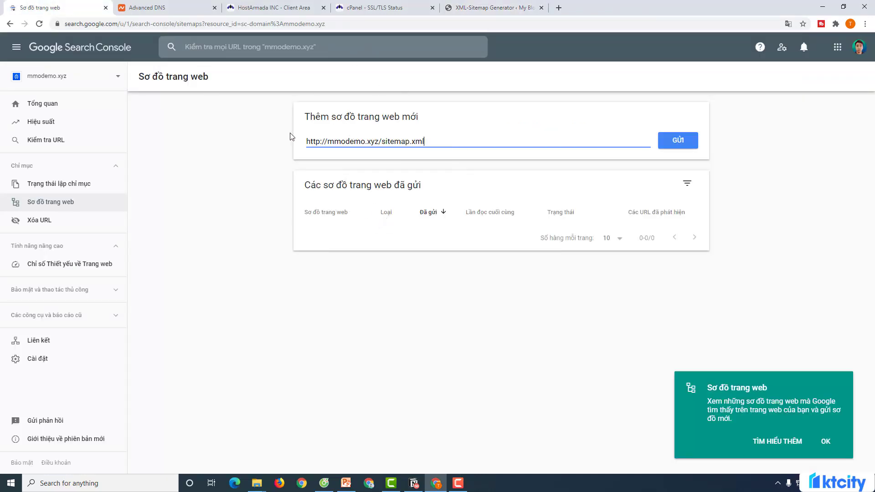
{"action": "left_click", "coordinate": [681, 141]}
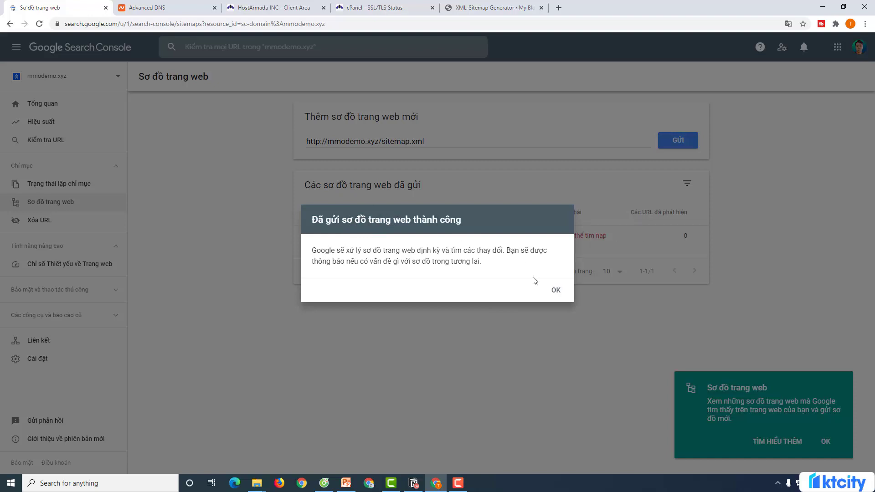
{"action": "left_click", "coordinate": [556, 290]}
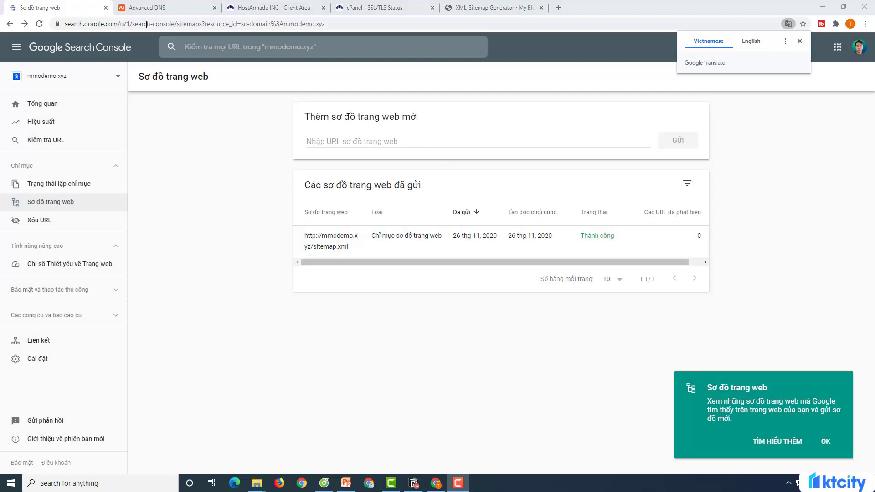
{"action": "left_click", "coordinate": [39, 25]}
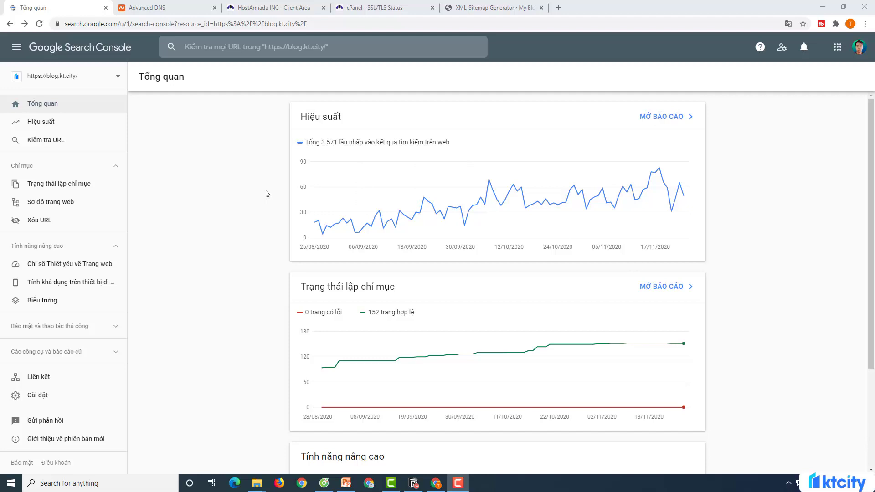
- Open the index coverage report of the blog.kt.city property and display its valid pages with their details
{"action": "left_click", "coordinate": [812, 299]}
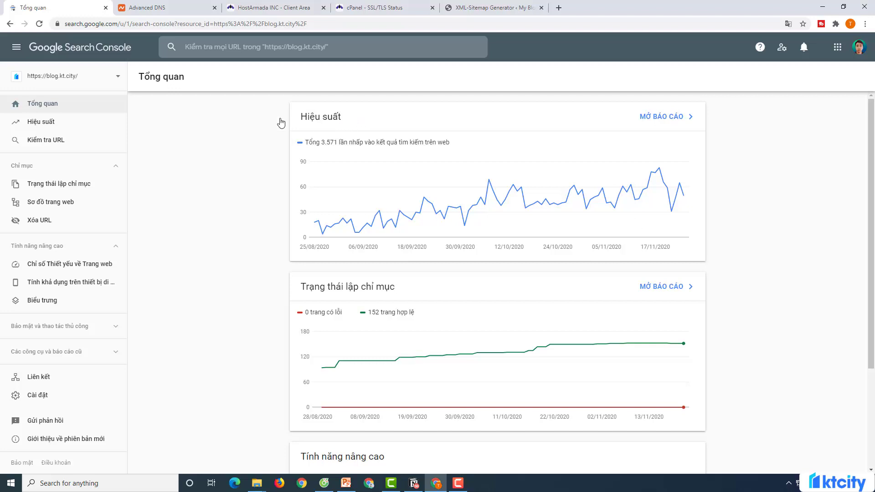
{"action": "left_click", "coordinate": [83, 191]}
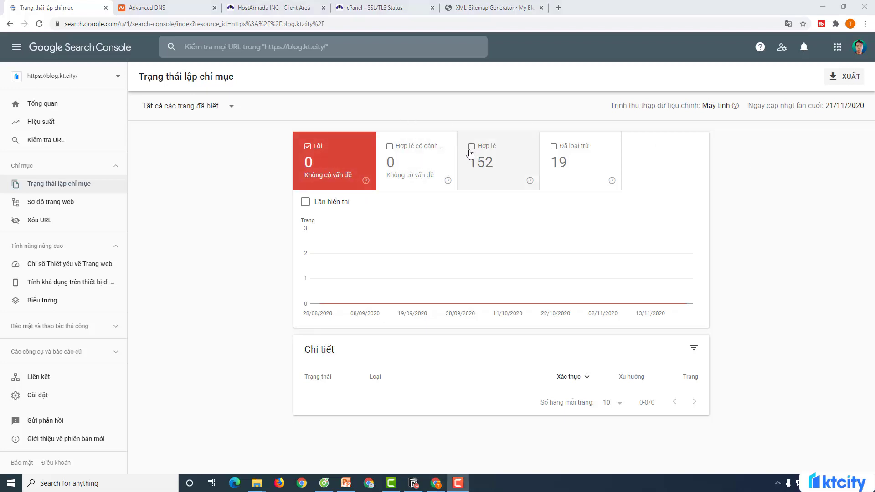
{"action": "left_click", "coordinate": [474, 150]}
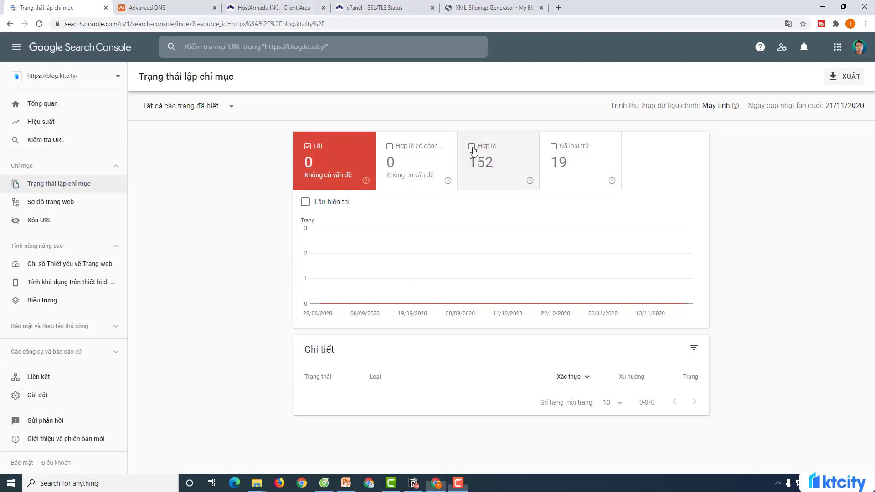
{"action": "scroll", "coordinate": [485, 237], "scroll_direction": "down", "scroll_amount": 1}
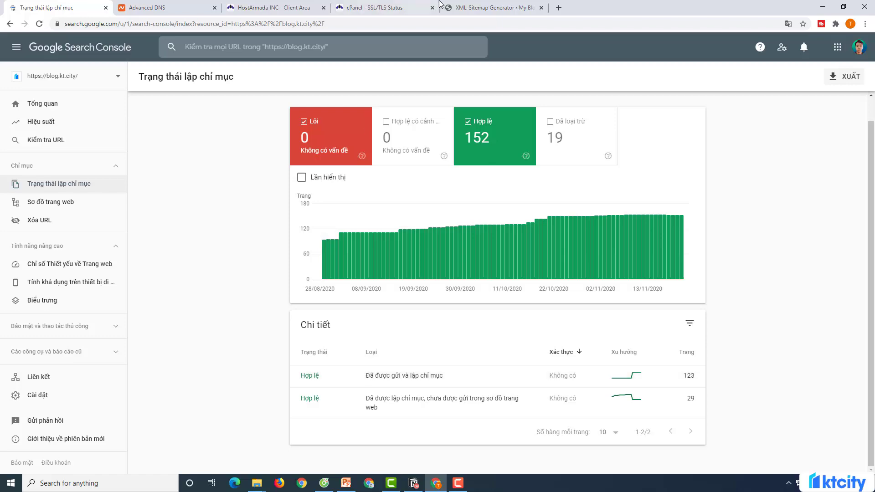
- Switch to the WordPress admin and copy the domain mmodemo.xyz from the page address
{"action": "left_click", "coordinate": [494, 7]}
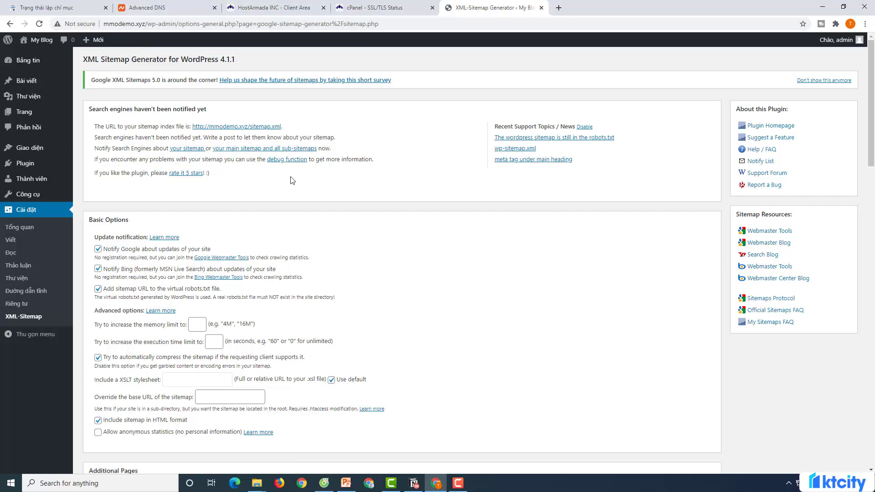
{"action": "mouse_move", "coordinate": [145, 23]}
{"action": "left_mouse_down"}
{"action": "mouse_move", "coordinate": [90, 20]}
{"action": "mouse_move", "coordinate": [162, 24]}
{"action": "left_mouse_up"}
{"action": "key", "text": "Home"}
{"action": "type", "text": "www."}
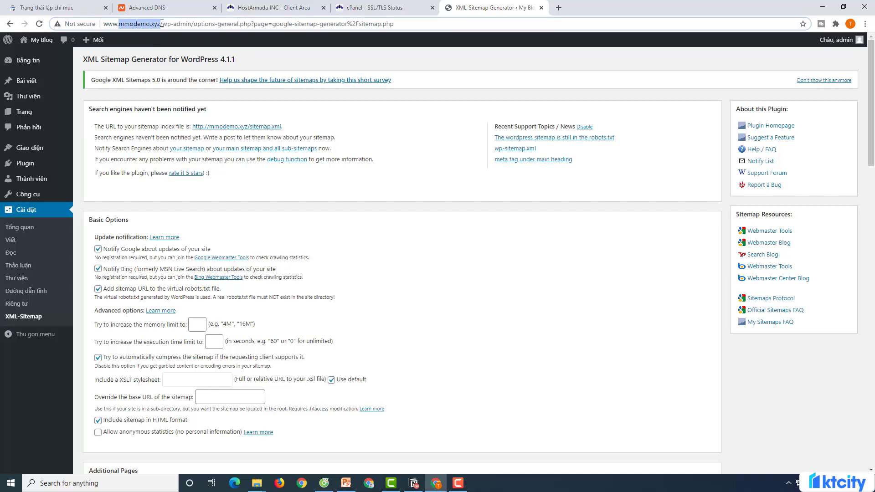
{"action": "right_click", "coordinate": [153, 24]}
{"action": "left_click", "coordinate": [173, 73]}
- Search Google for mmodemo.xyz in a new browser tab to check whether the site is indexed, and close that tab
{"action": "left_click", "coordinate": [559, 9]}
{"action": "type", "text": "go"}
{"action": "key", "text": "Return"}
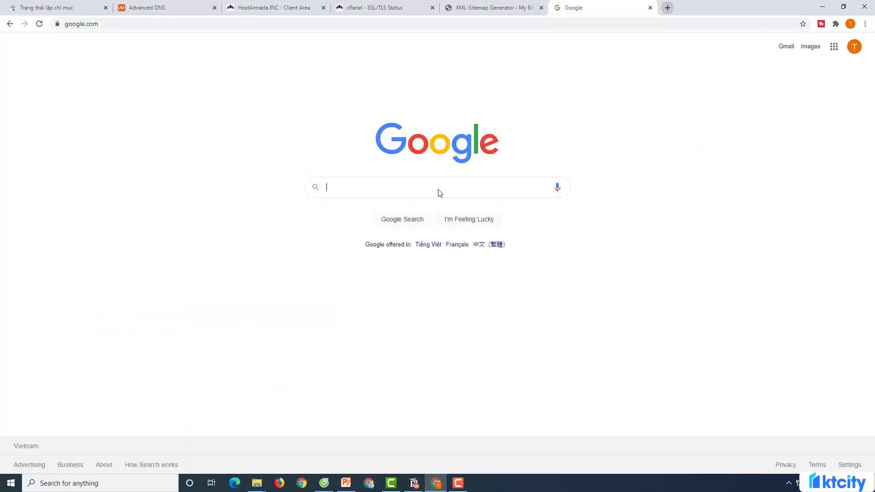
{"action": "key", "text": "ctrl+v"}
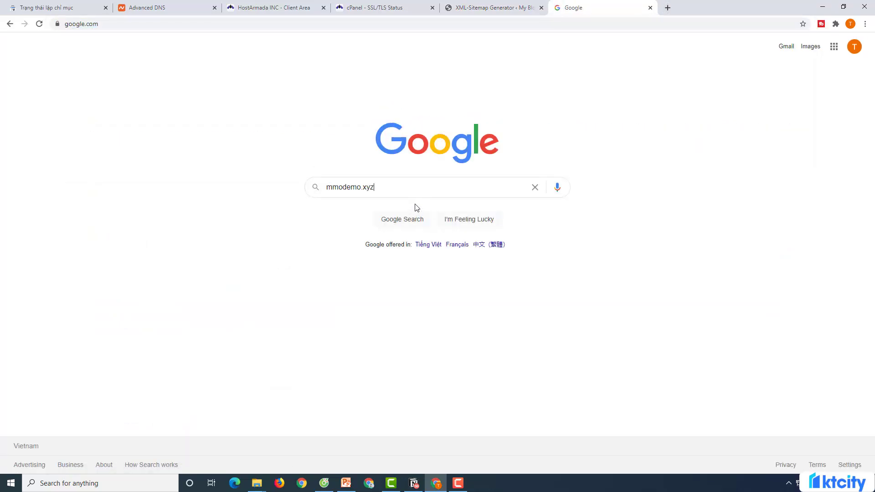
{"action": "key", "text": "Return"}
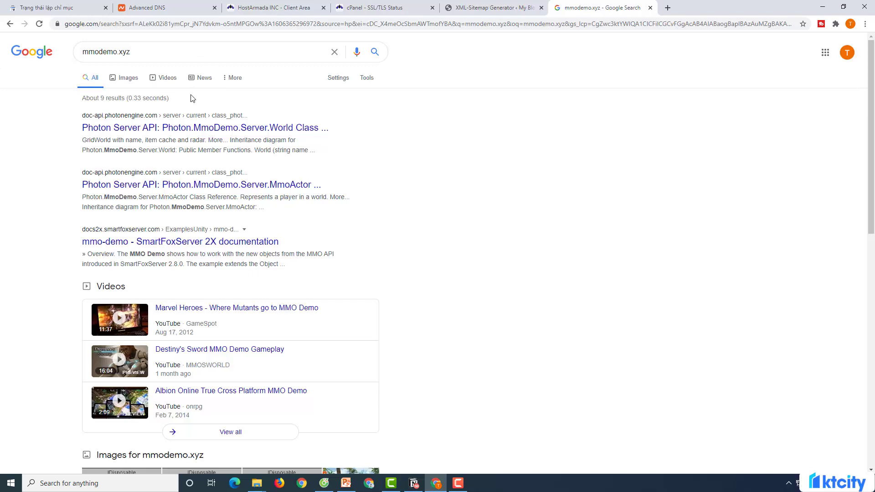
{"action": "left_click", "coordinate": [650, 7]}
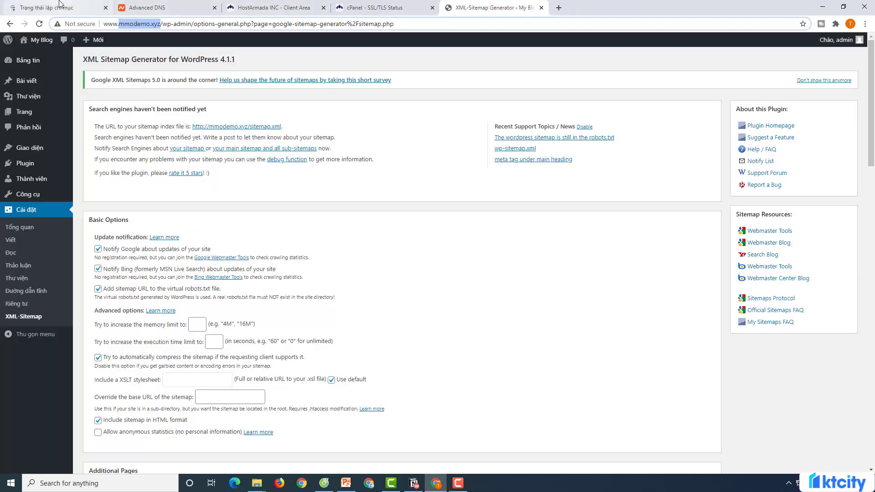
- Return to Search Console, browse the blog.kt.city URLs that are submitted and indexed, and go back to the coverage report
{"action": "left_click", "coordinate": [46, 7]}
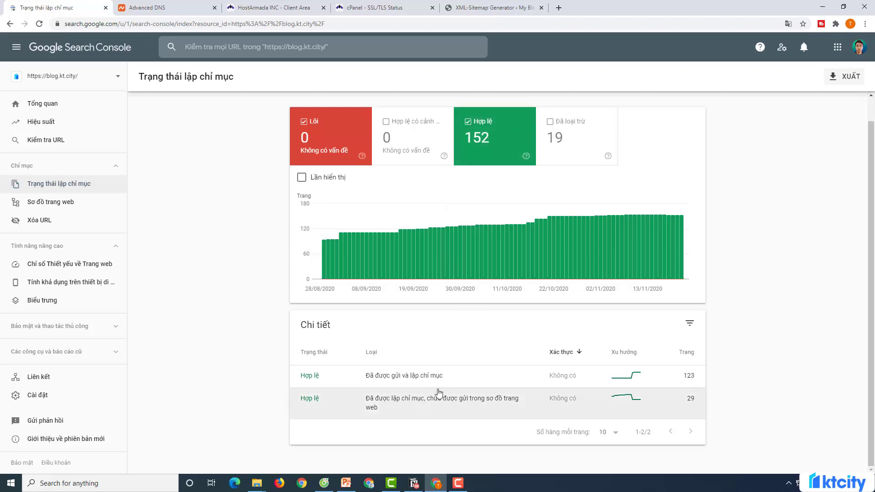
{"action": "left_click", "coordinate": [429, 378]}
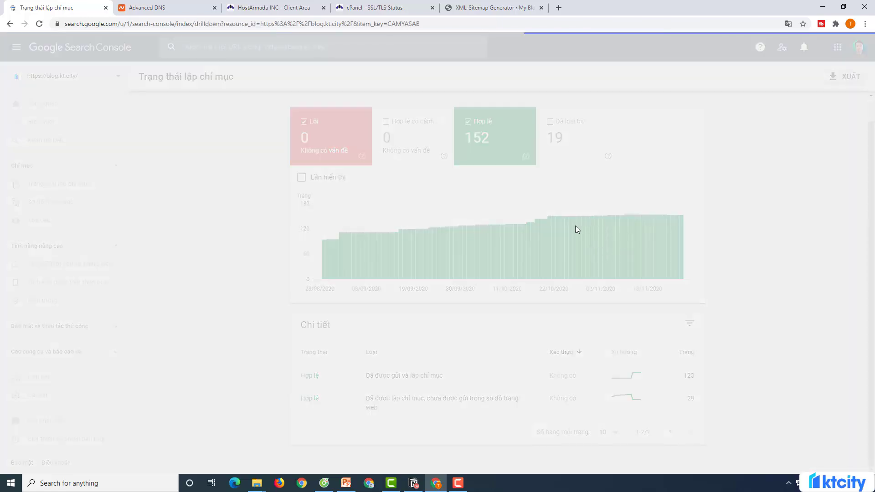
{"action": "scroll", "coordinate": [577, 229], "scroll_direction": "down", "scroll_amount": 5}
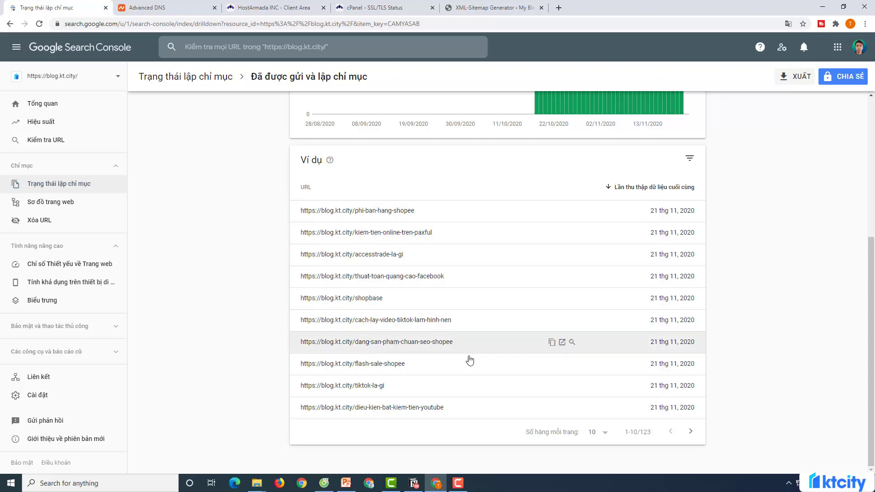
{"action": "left_click", "coordinate": [691, 432]}
{"action": "left_click", "coordinate": [690, 432]}
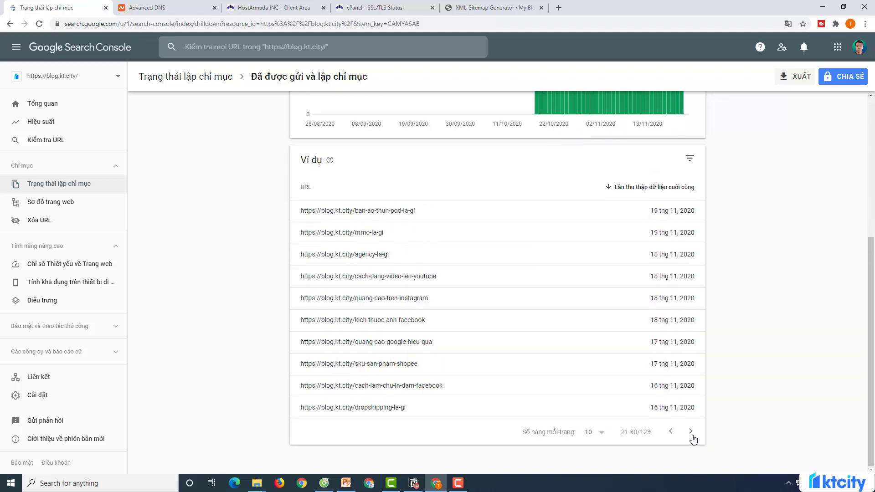
{"action": "scroll", "coordinate": [691, 437], "scroll_direction": "up", "scroll_amount": 5}
{"action": "left_click", "coordinate": [208, 81]}
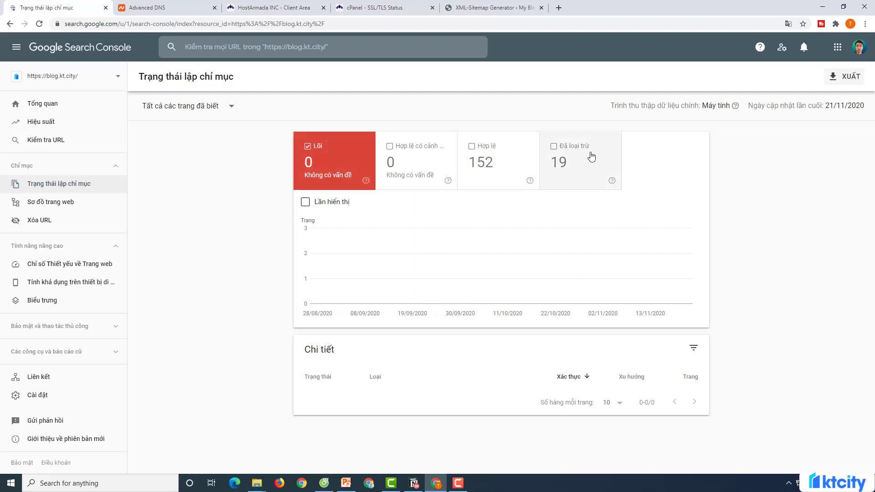
- Show the excluded pages in the coverage report and open the Soft 404 details
{"action": "left_click", "coordinate": [557, 148]}
{"action": "scroll", "coordinate": [406, 371], "scroll_direction": "down", "scroll_amount": 1}
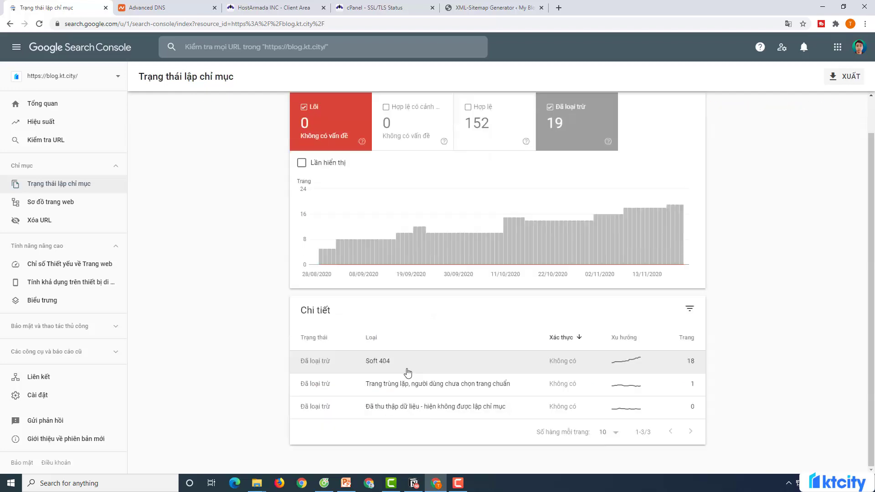
{"action": "left_click", "coordinate": [411, 365]}
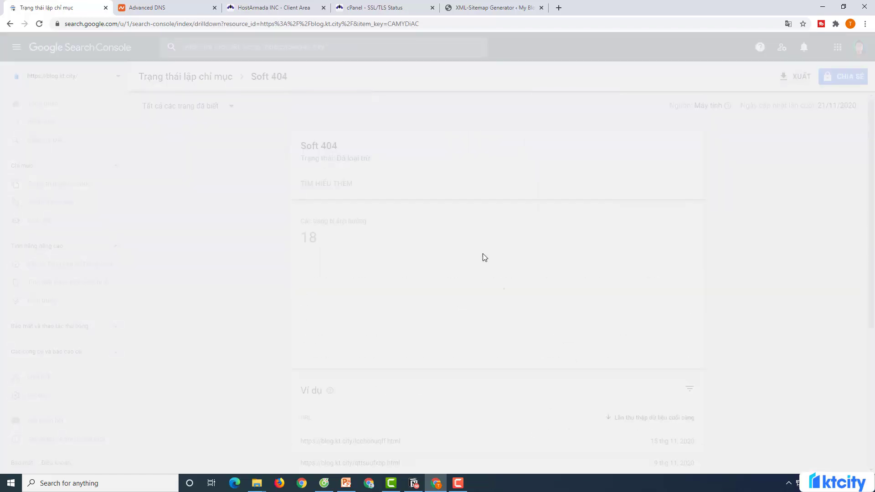
- Examine the example URLs affected by Soft 404 on both pages of the list and return to the coverage report
{"action": "scroll", "coordinate": [493, 261], "scroll_direction": "down", "scroll_amount": 4}
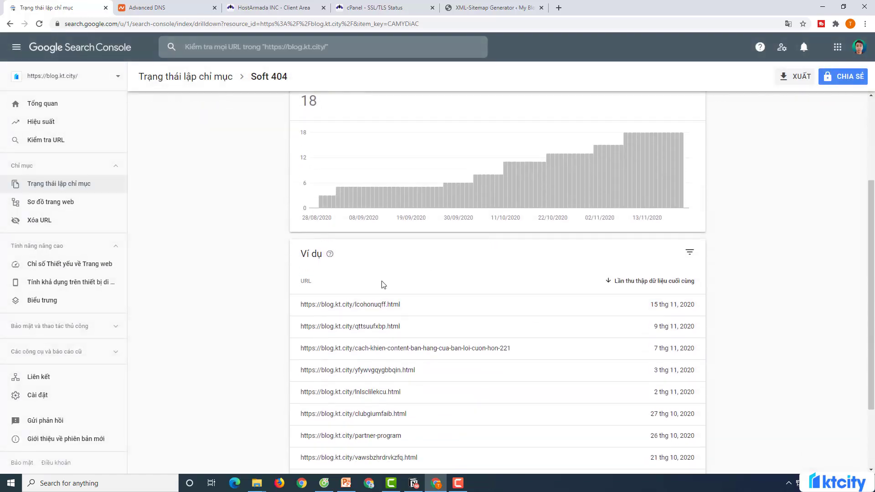
{"action": "scroll", "coordinate": [501, 374], "scroll_direction": "up", "scroll_amount": 1}
{"action": "scroll", "coordinate": [498, 311], "scroll_direction": "down", "scroll_amount": 2}
{"action": "scroll", "coordinate": [494, 344], "scroll_direction": "up", "scroll_amount": 4}
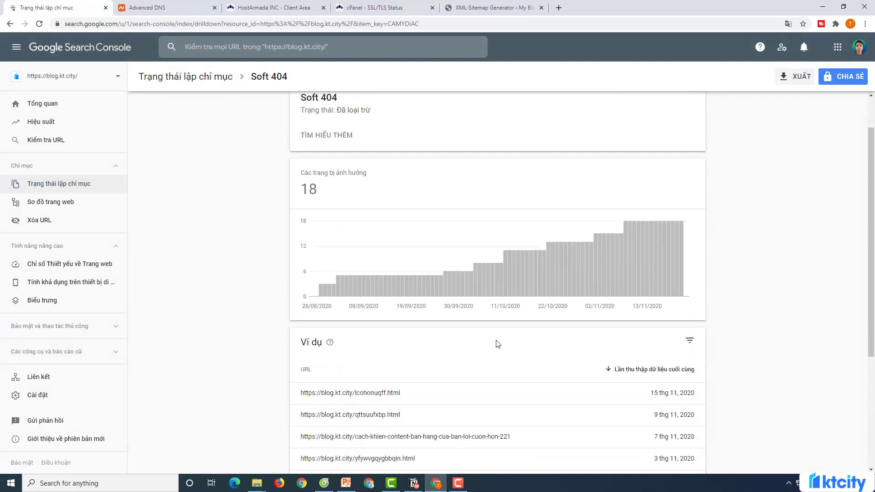
{"action": "scroll", "coordinate": [532, 379], "scroll_direction": "down", "scroll_amount": 4}
{"action": "left_click", "coordinate": [690, 431]}
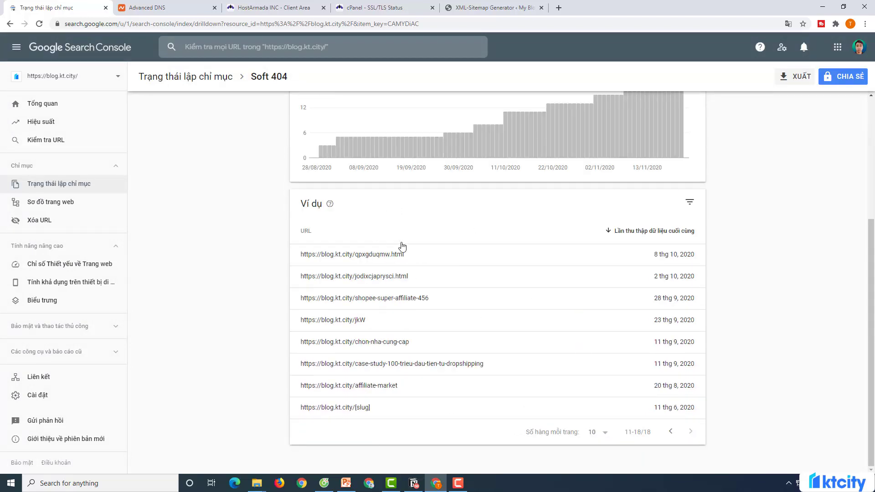
{"action": "scroll", "coordinate": [808, 342], "scroll_direction": "up", "scroll_amount": 1}
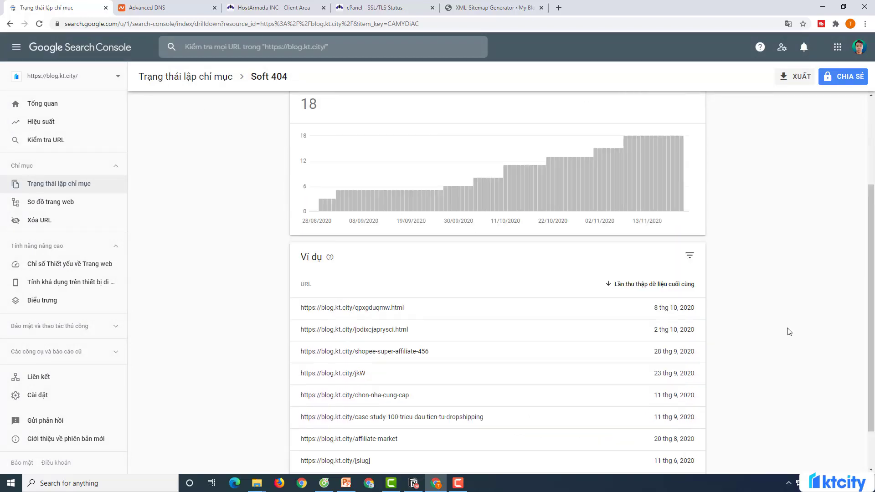
{"action": "scroll", "coordinate": [789, 332], "scroll_direction": "down", "scroll_amount": 1}
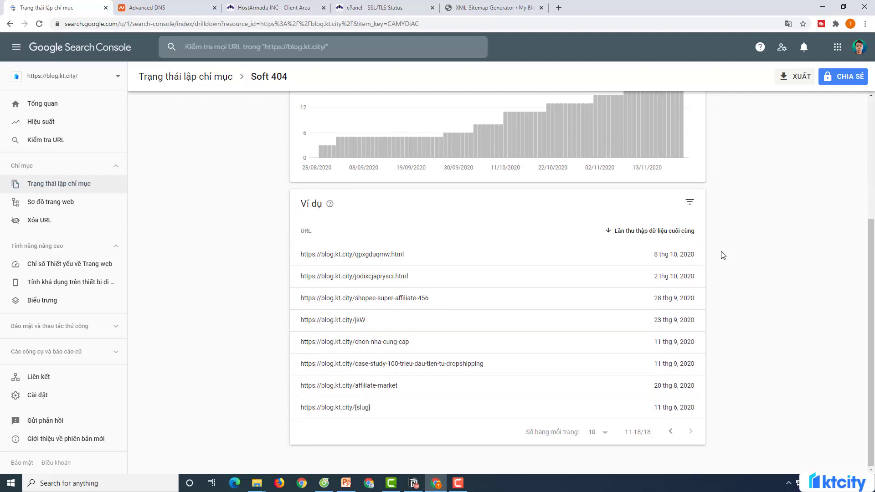
{"action": "left_click", "coordinate": [671, 431]}
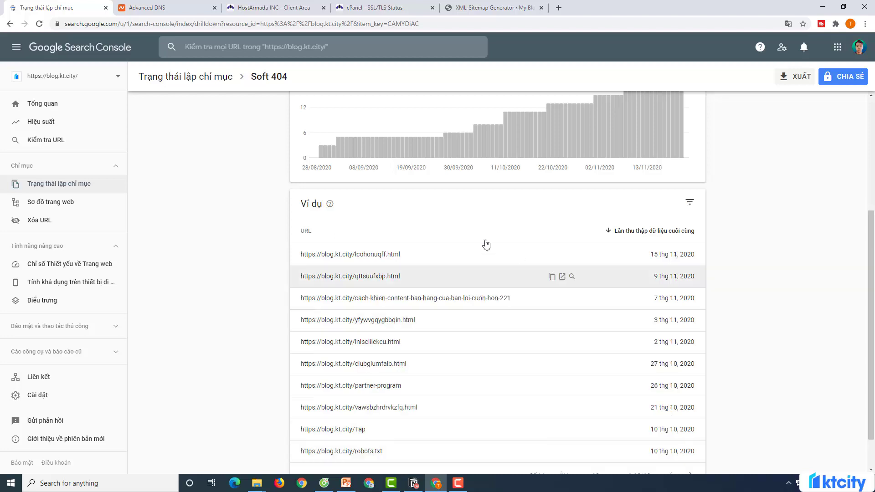
{"action": "scroll", "coordinate": [406, 342], "scroll_direction": "down", "scroll_amount": 1}
{"action": "scroll", "coordinate": [394, 305], "scroll_direction": "up", "scroll_amount": 5}
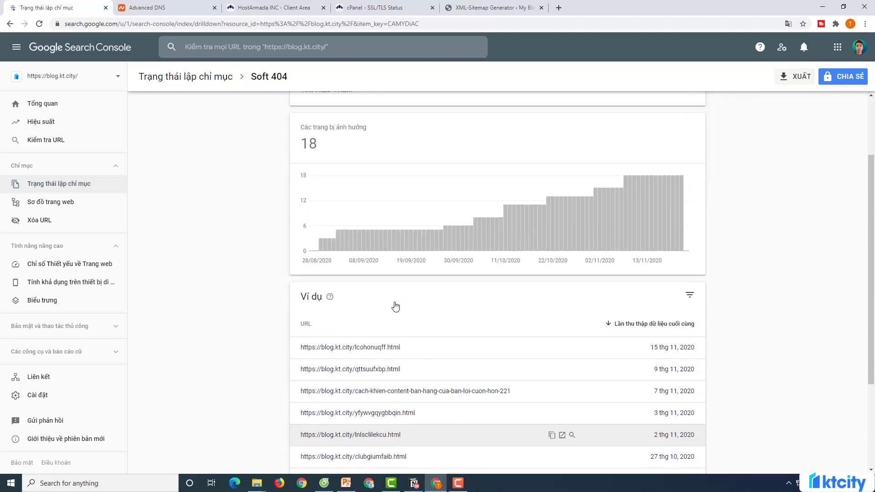
{"action": "left_click", "coordinate": [207, 82]}
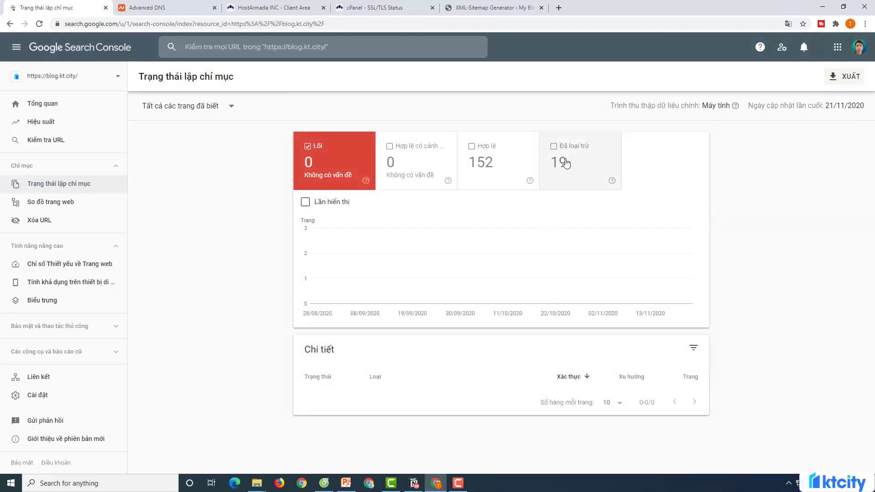
- Show the excluded pages in the coverage report and examine the listed exclusion reasons
{"action": "left_click", "coordinate": [560, 146]}
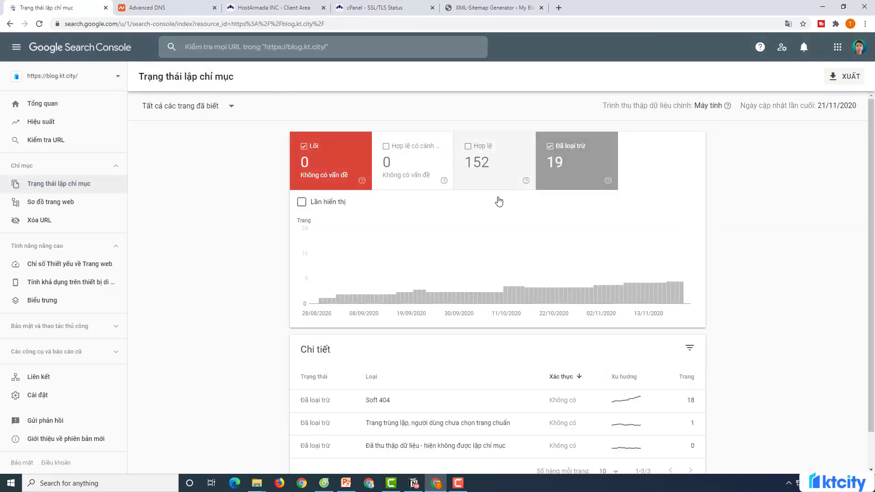
{"action": "scroll", "coordinate": [464, 362], "scroll_direction": "down", "scroll_amount": 1}
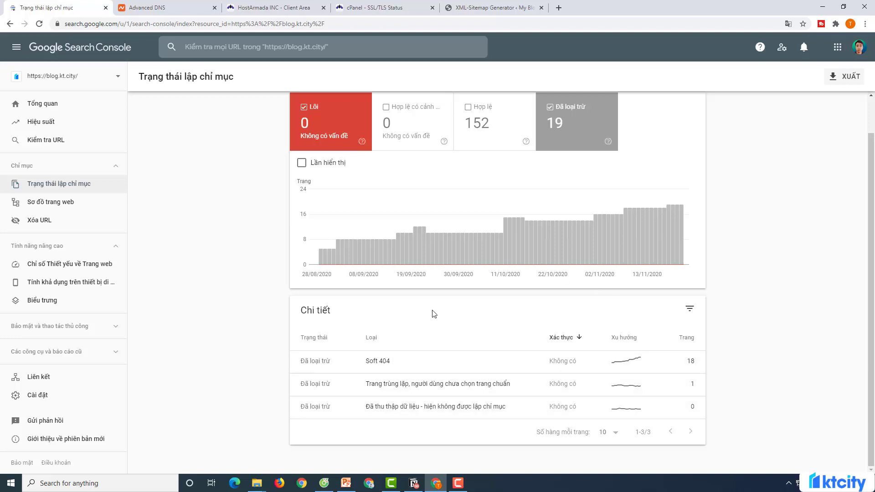
{"action": "left_click", "coordinate": [485, 137]}
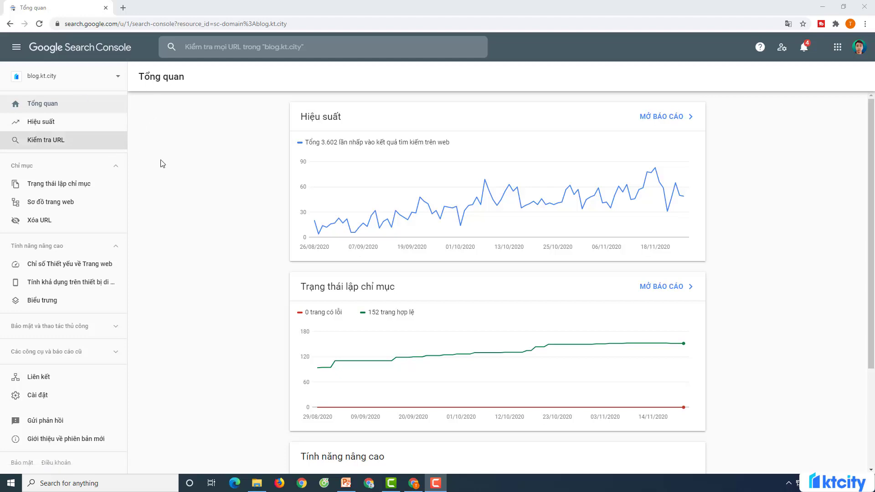
- Open the performance report for blog.kt.city and examine its clicks and impressions chart and top search queries
{"action": "left_click", "coordinate": [91, 122]}
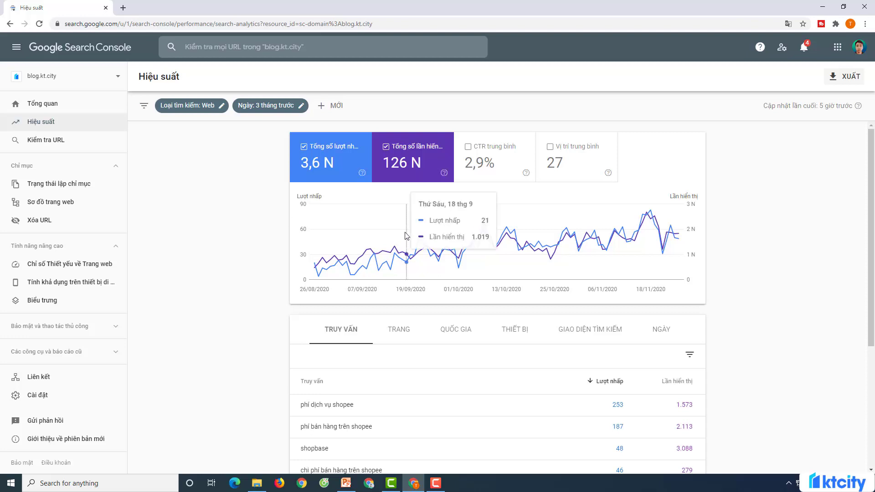
{"action": "scroll", "coordinate": [423, 289], "scroll_direction": "down", "scroll_amount": 3}
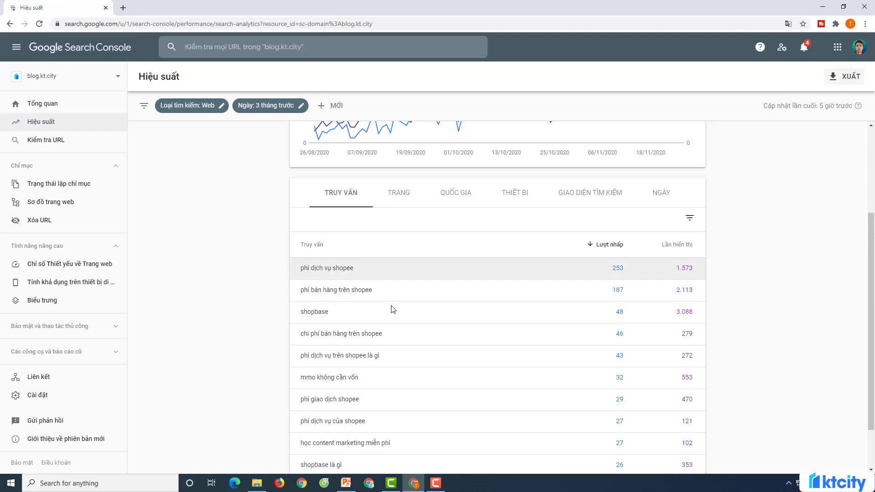
{"action": "scroll", "coordinate": [627, 293], "scroll_direction": "down", "scroll_amount": 1}
{"action": "scroll", "coordinate": [584, 334], "scroll_direction": "up", "scroll_amount": 1}
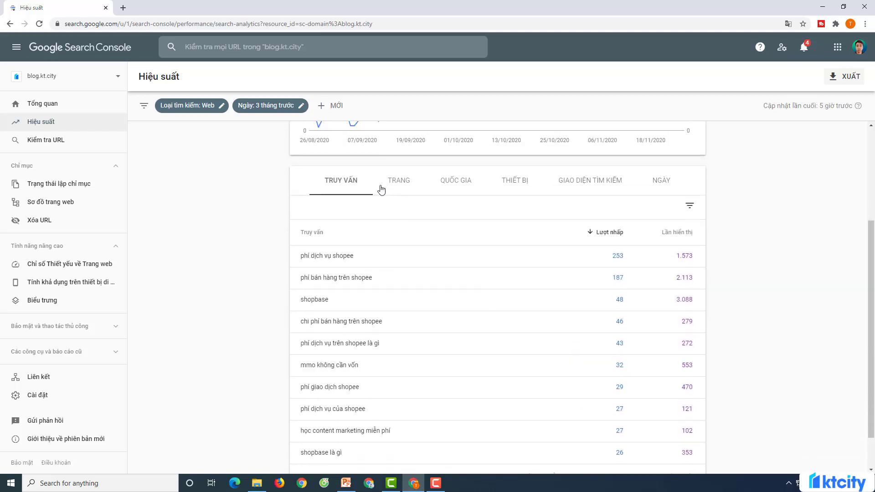
- Review the search performance broken down by page and by country
{"action": "left_click", "coordinate": [407, 189]}
{"action": "scroll", "coordinate": [621, 365], "scroll_direction": "down", "scroll_amount": 3}
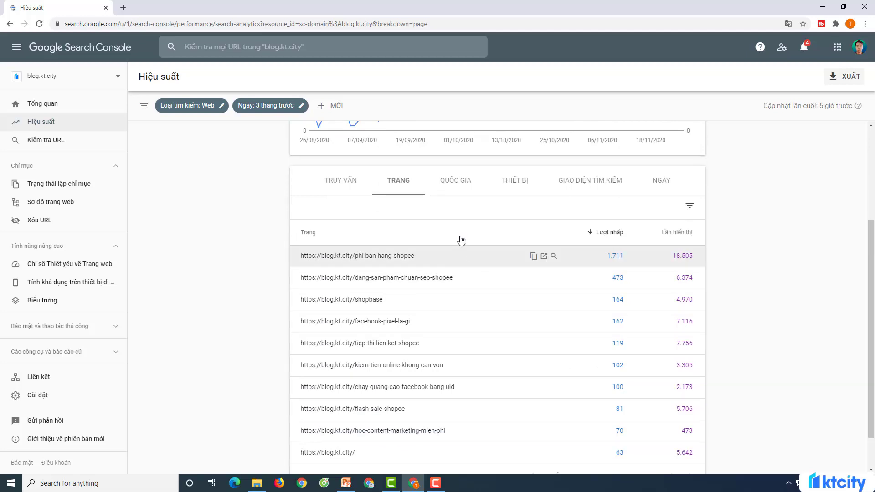
{"action": "left_click", "coordinate": [457, 183]}
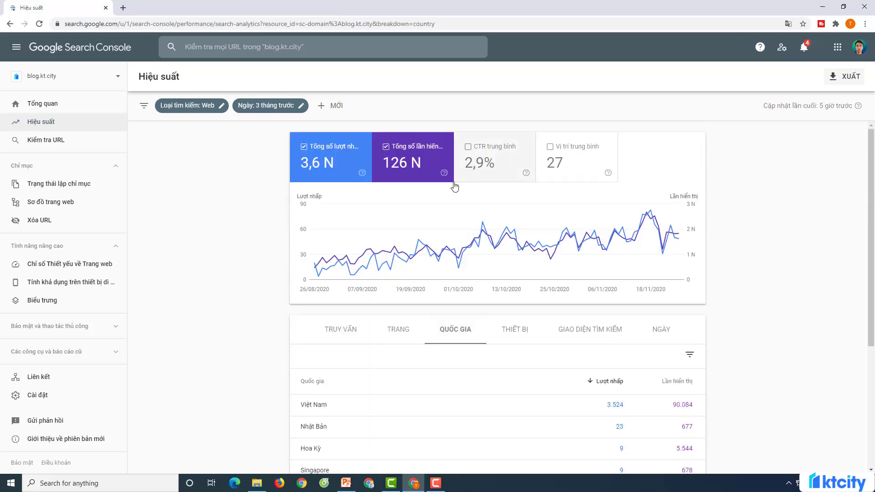
{"action": "scroll", "coordinate": [434, 389], "scroll_direction": "down", "scroll_amount": 2}
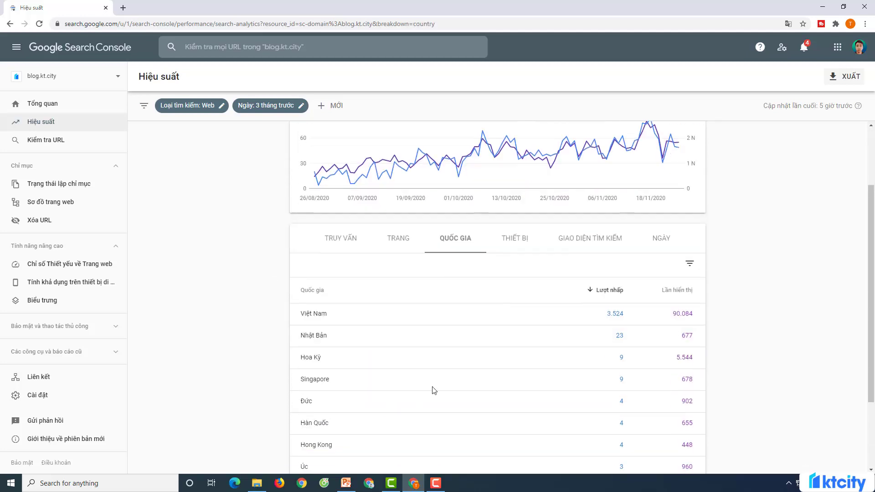
- Review the search performance broken down by device, search appearance and date
{"action": "left_click", "coordinate": [520, 242]}
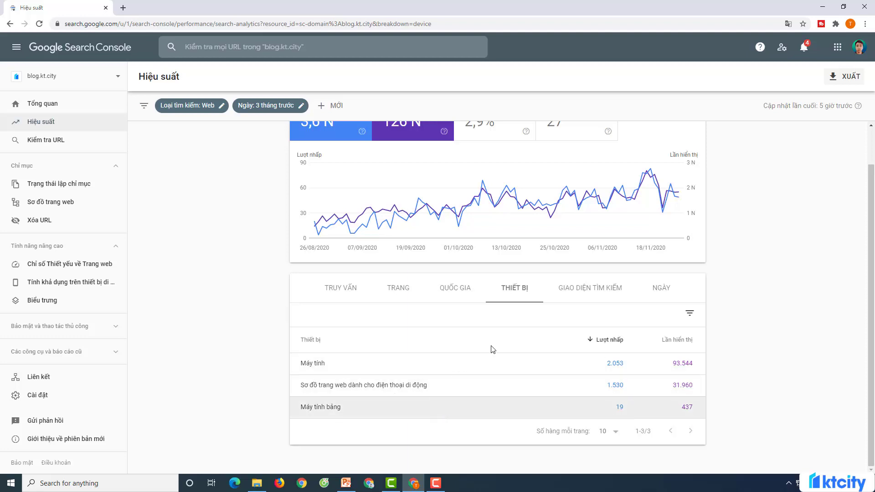
{"action": "scroll", "coordinate": [494, 349], "scroll_direction": "up", "scroll_amount": 1}
{"action": "left_click", "coordinate": [547, 330]}
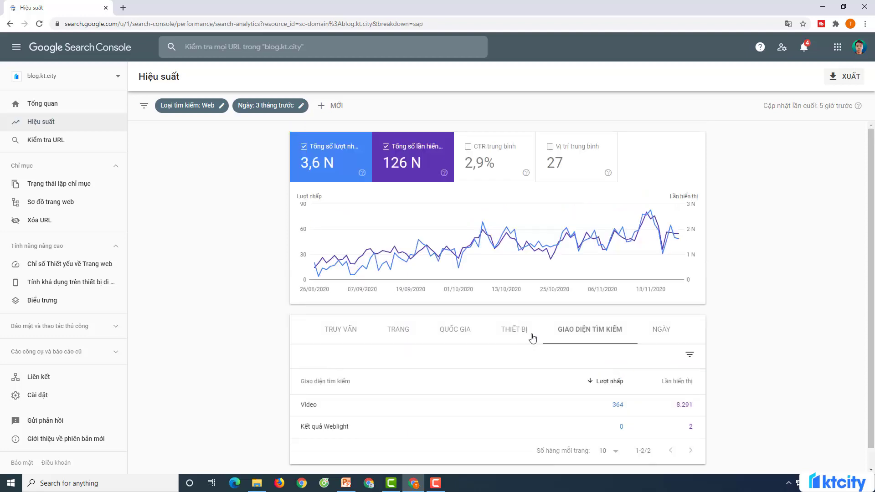
{"action": "left_click", "coordinate": [670, 332]}
{"action": "scroll", "coordinate": [611, 336], "scroll_direction": "down", "scroll_amount": 2}
{"action": "scroll", "coordinate": [613, 336], "scroll_direction": "up", "scroll_amount": 2}
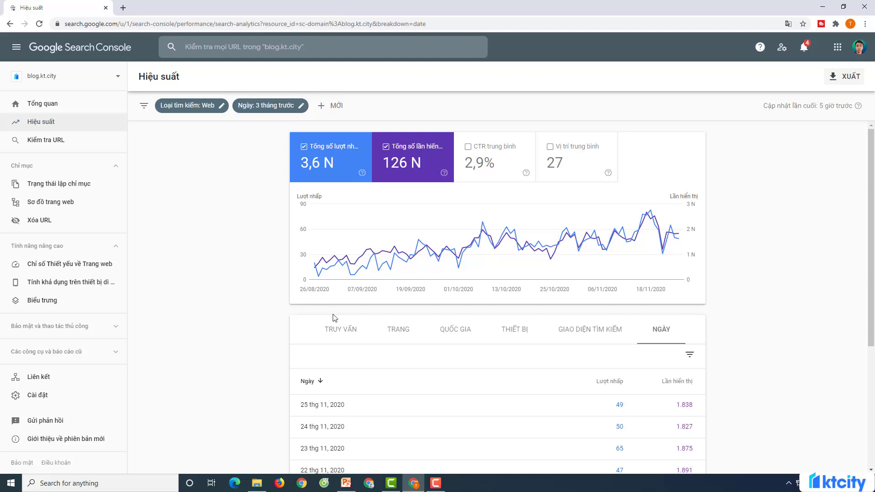
- Return to the breakdown by search query and browse the list of queries
{"action": "left_click", "coordinate": [337, 328]}
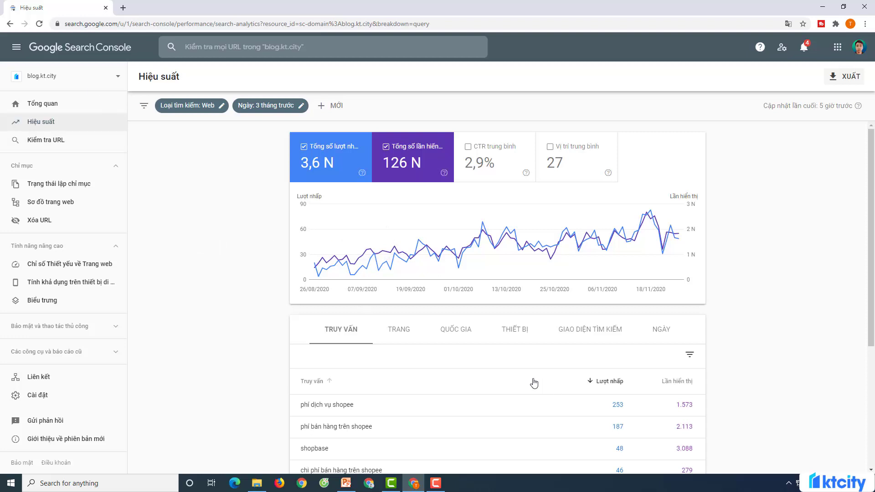
{"action": "scroll", "coordinate": [534, 384], "scroll_direction": "down", "scroll_amount": 4}
{"action": "scroll", "coordinate": [629, 295], "scroll_direction": "up", "scroll_amount": 4}
- Filter the query list to positions greater than 5 and look through the remaining queries
{"action": "left_click", "coordinate": [689, 354]}
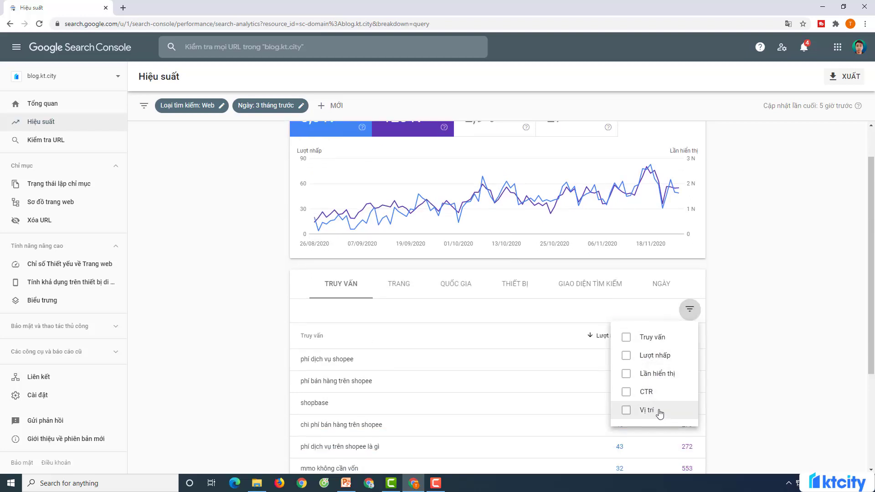
{"action": "left_click", "coordinate": [627, 410]}
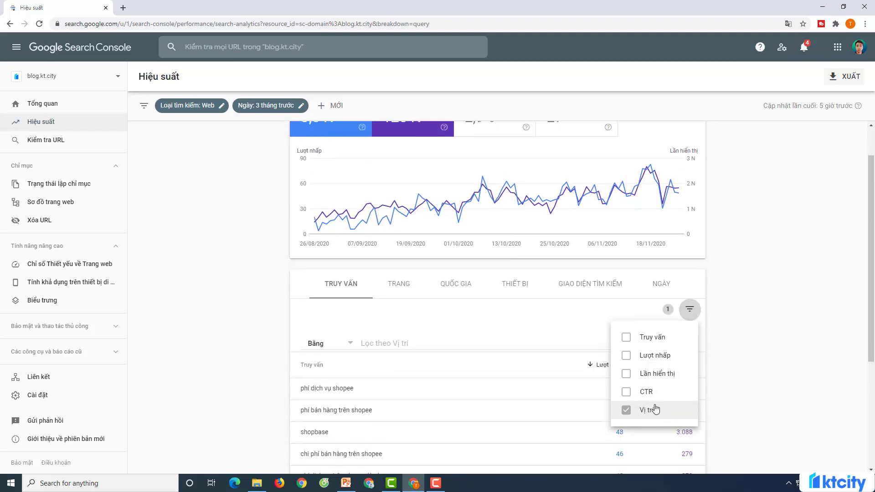
{"action": "scroll", "coordinate": [638, 383], "scroll_direction": "down", "scroll_amount": 2}
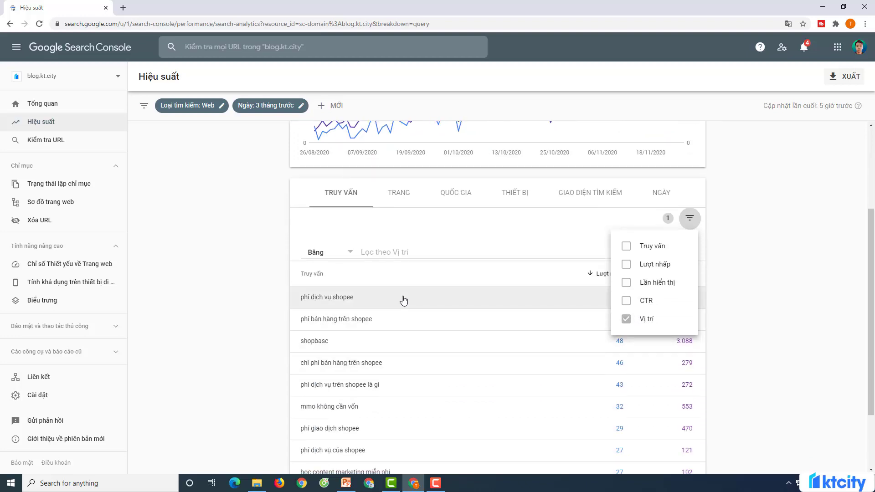
{"action": "left_click", "coordinate": [342, 251]}
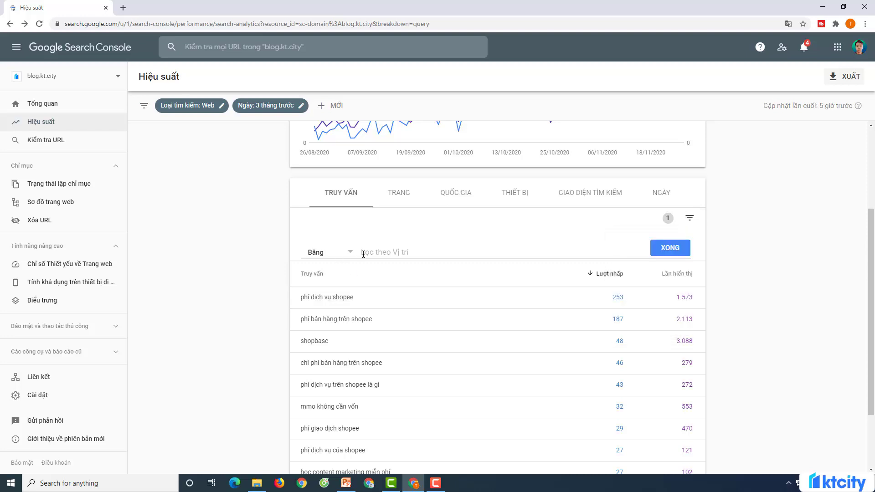
{"action": "left_click", "coordinate": [339, 252]}
{"action": "left_click", "coordinate": [338, 289]}
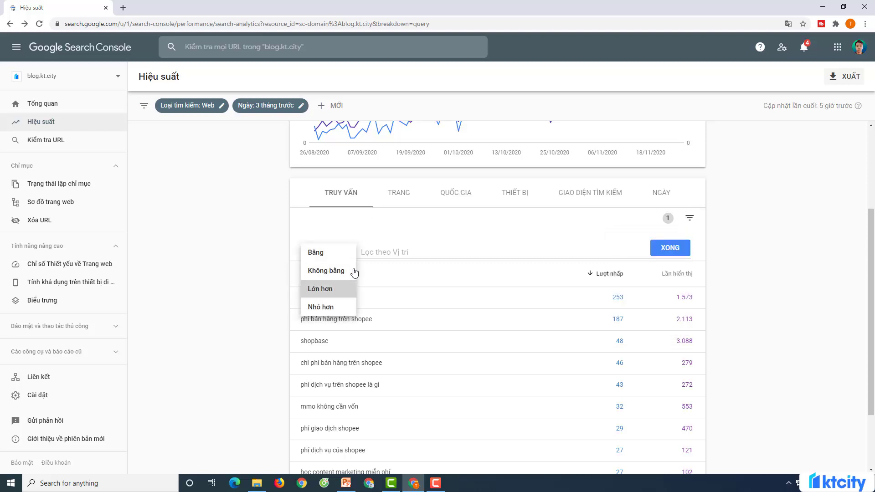
{"action": "left_click", "coordinate": [401, 252]}
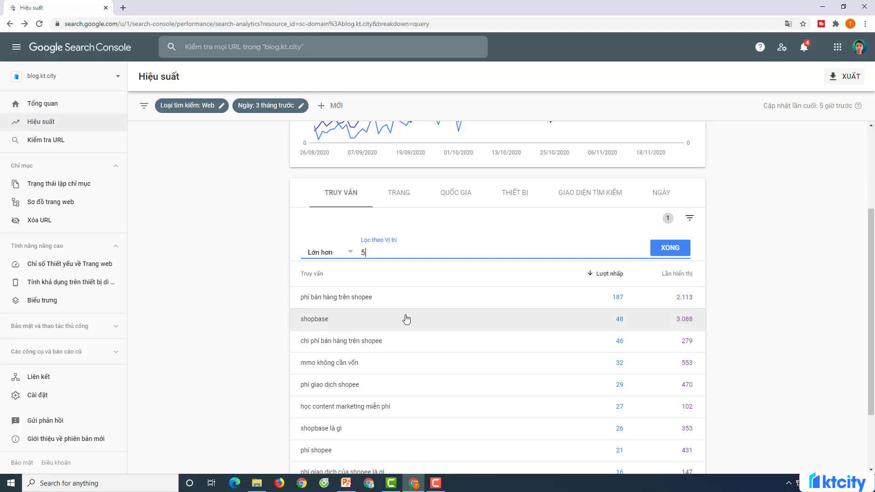
{"action": "left_click", "coordinate": [680, 248]}
{"action": "scroll", "coordinate": [619, 254], "scroll_direction": "down", "scroll_amount": 1}
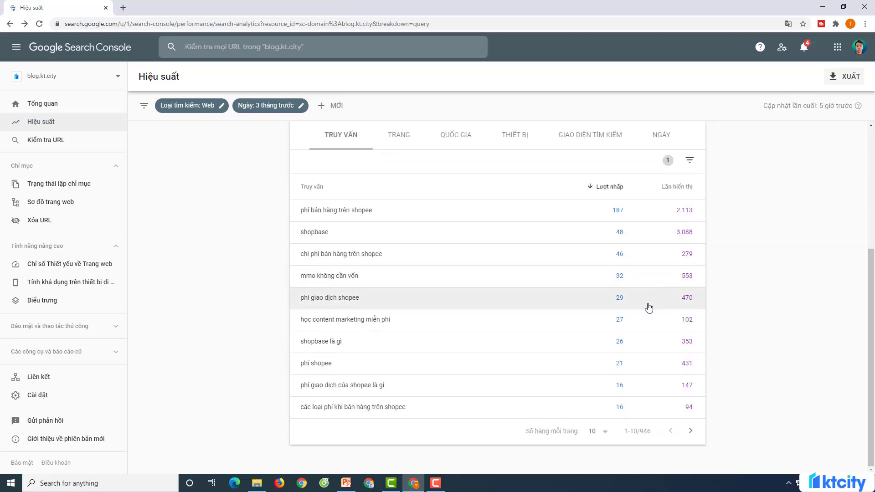
{"action": "scroll", "coordinate": [447, 225], "scroll_direction": "up", "scroll_amount": 2}
{"action": "scroll", "coordinate": [340, 316], "scroll_direction": "down", "scroll_amount": 2}
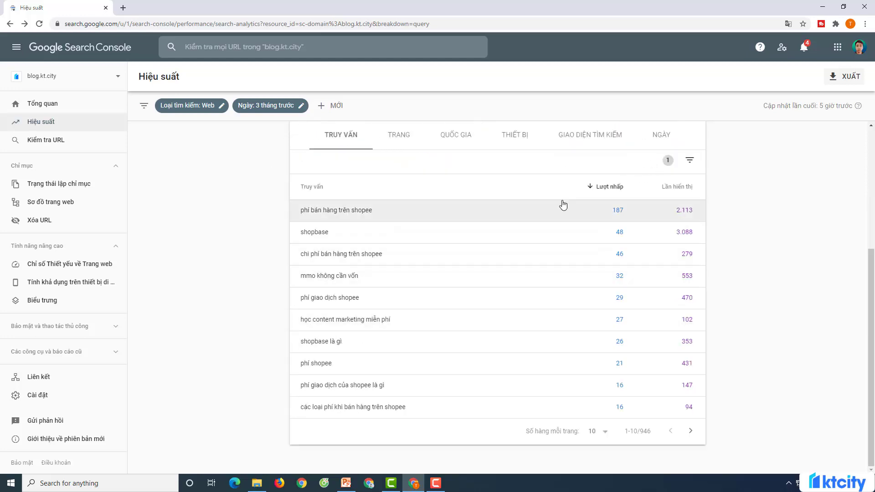
- Add a CTR filter for values smaller than 4 to the query list and apply it
{"action": "left_click", "coordinate": [688, 161]}
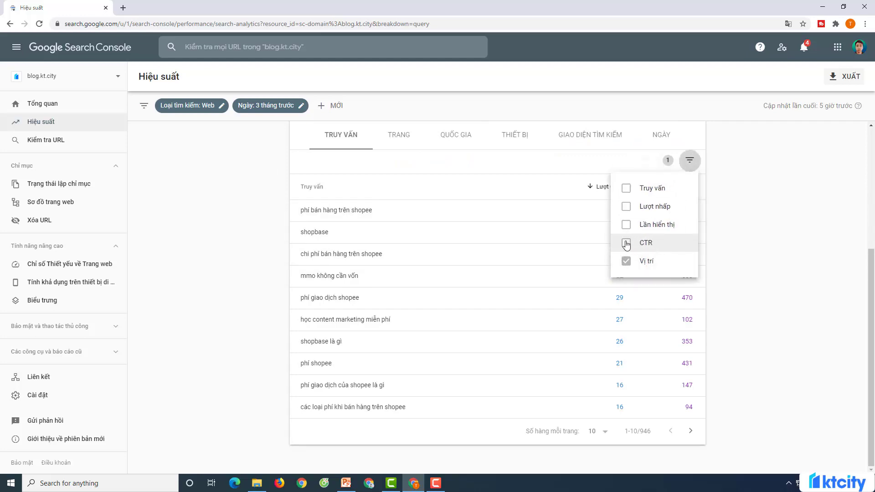
{"action": "left_click", "coordinate": [655, 250]}
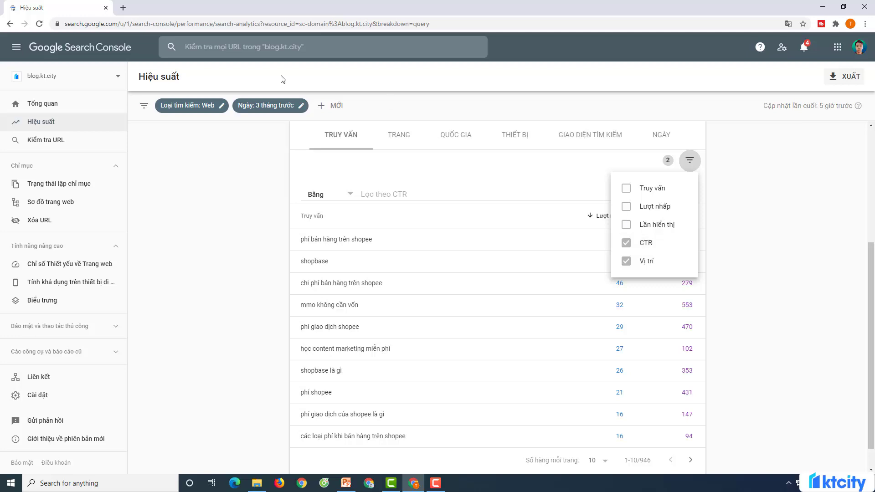
{"action": "left_click", "coordinate": [789, 244]}
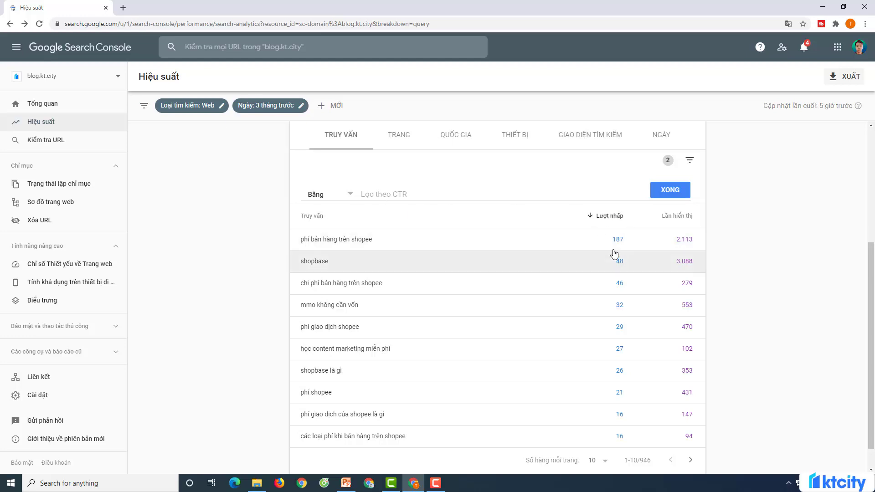
{"action": "left_click", "coordinate": [372, 192]}
{"action": "left_click", "coordinate": [338, 196]}
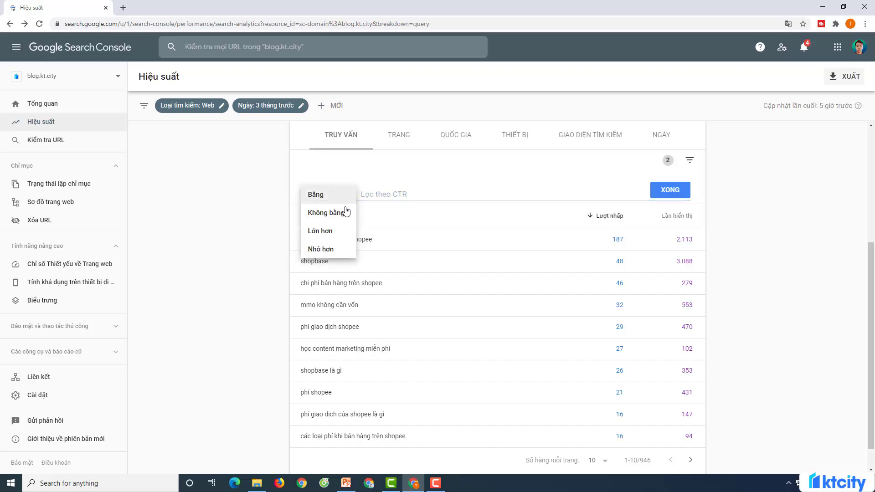
{"action": "left_click", "coordinate": [338, 246]}
{"action": "left_click", "coordinate": [389, 194]}
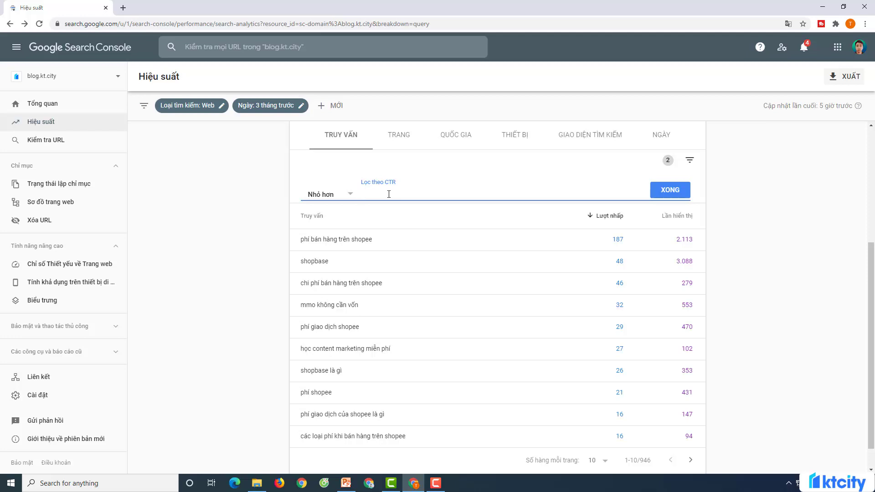
{"action": "key", "text": "F10"}
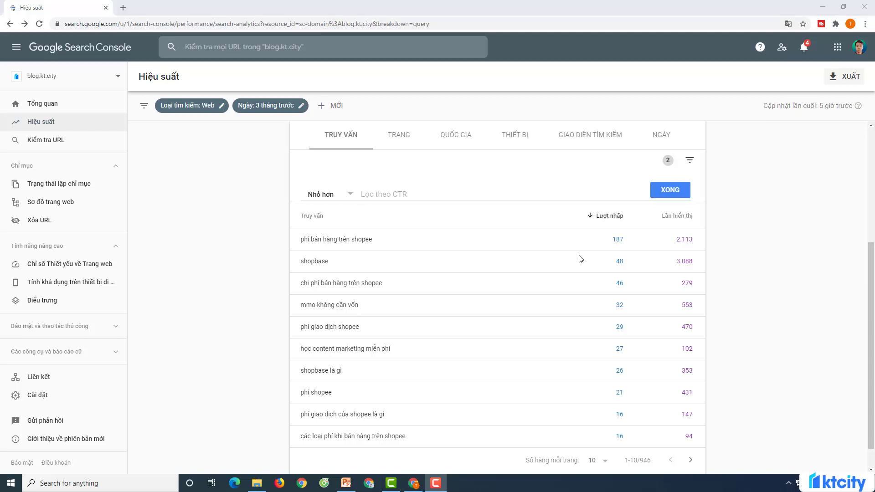
{"action": "left_click", "coordinate": [426, 192]}
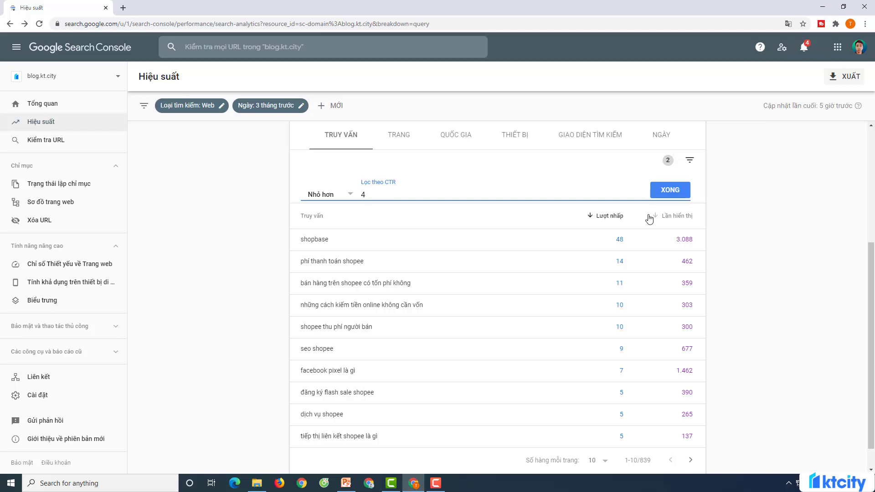
{"action": "left_click", "coordinate": [674, 191]}
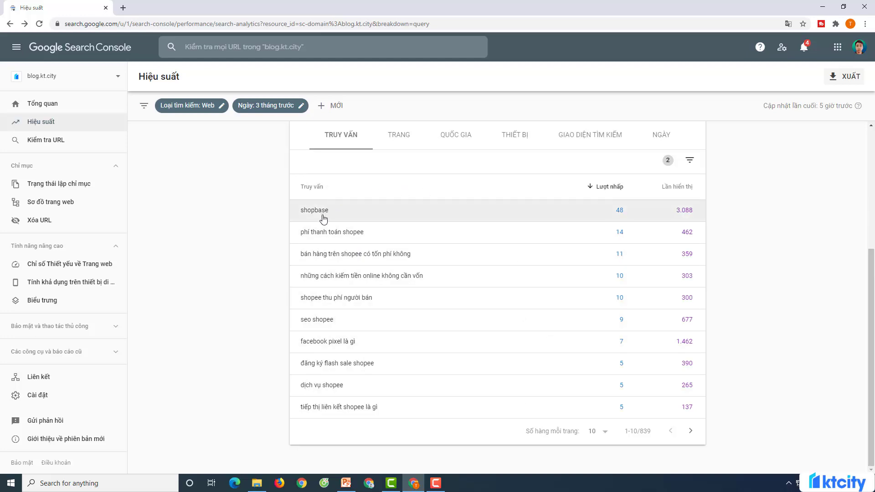
- Narrow the performance report to the query "shopbase" and list the pages that appear for it
{"action": "left_click", "coordinate": [385, 213]}
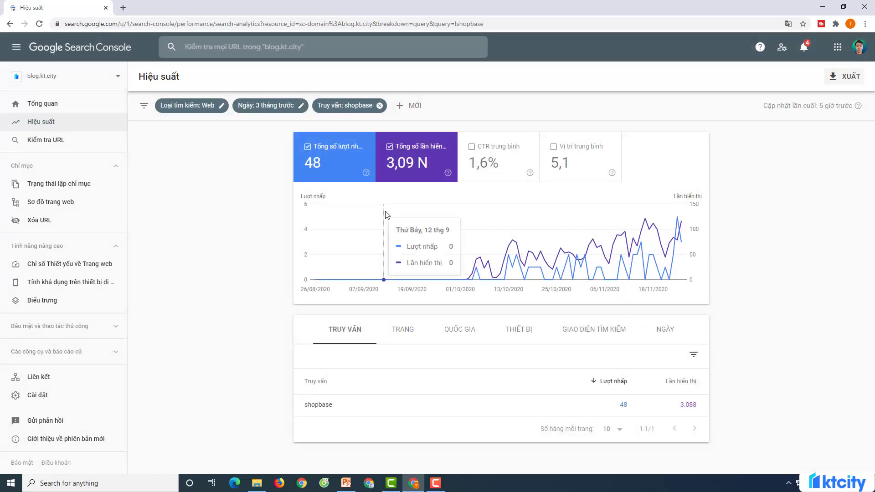
{"action": "left_click", "coordinate": [404, 335]}
{"action": "scroll", "coordinate": [375, 248], "scroll_direction": "down", "scroll_amount": 2}
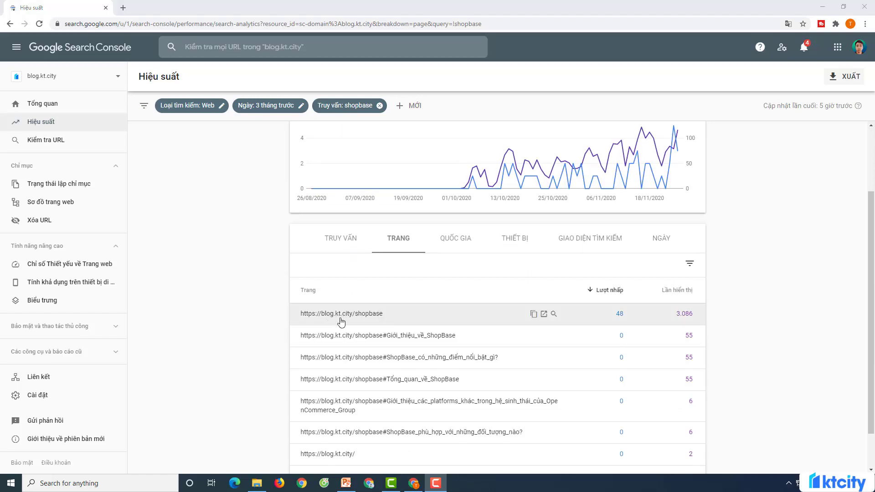
- Open the blog.kt.city/shopbase article in a new tab and compare it with its entry in the performance report
{"action": "left_click", "coordinate": [544, 314]}
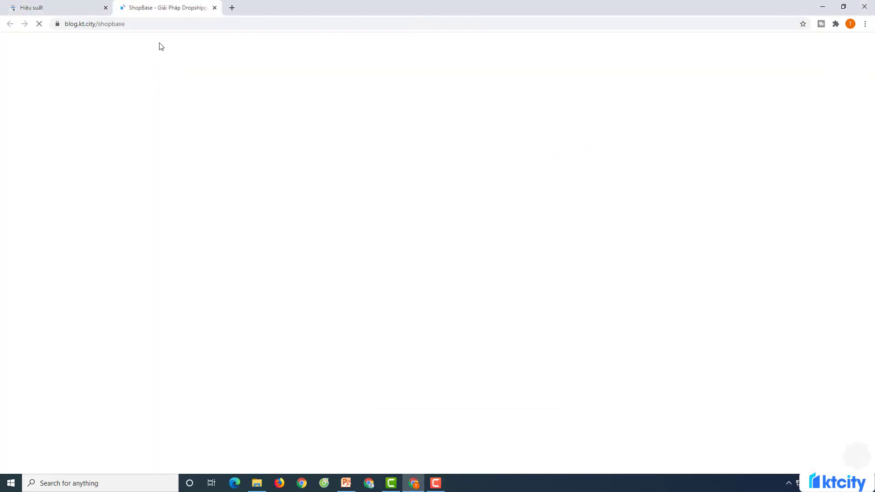
{"action": "scroll", "coordinate": [567, 166], "scroll_direction": "down", "scroll_amount": 12}
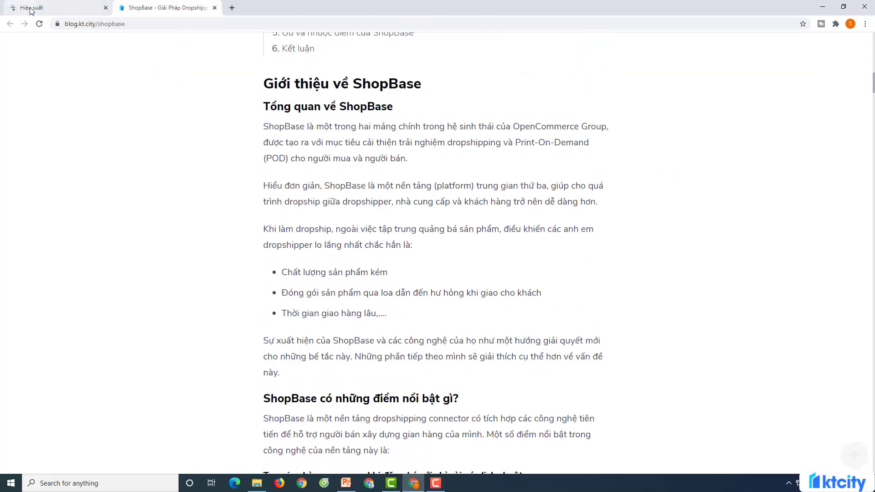
{"action": "left_click", "coordinate": [28, 7]}
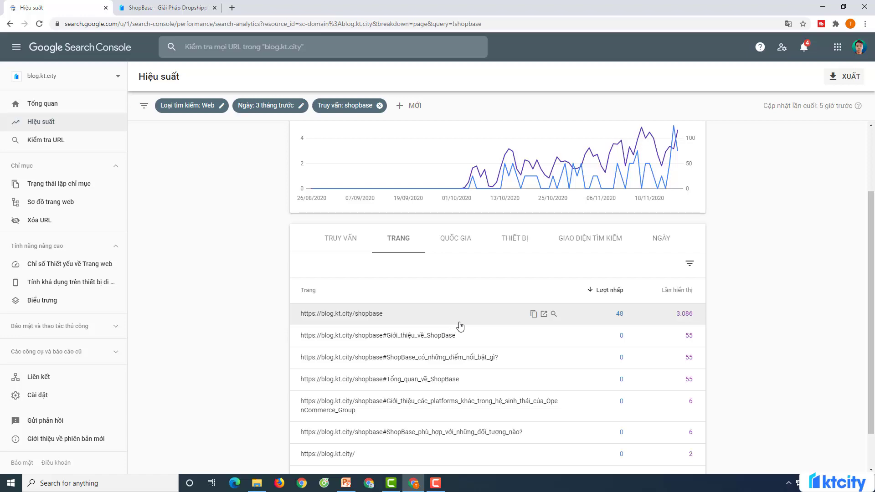
{"action": "left_click", "coordinate": [169, 8]}
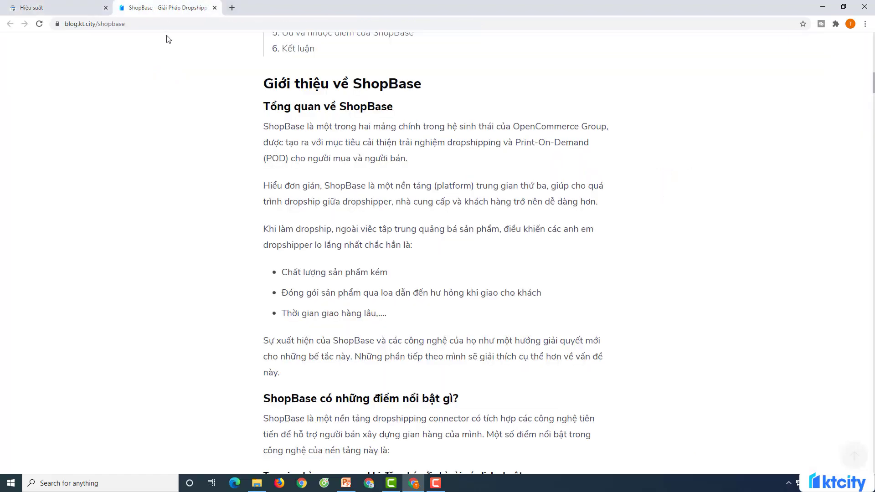
- Copy the slug "shopbase" from the article's address, filter the performance report to URLs containing it, and remove the query filter
{"action": "left_click_drag", "start_coordinate": [142, 23], "coordinate": [104, 22]}
{"action": "right_click", "coordinate": [132, 23]}
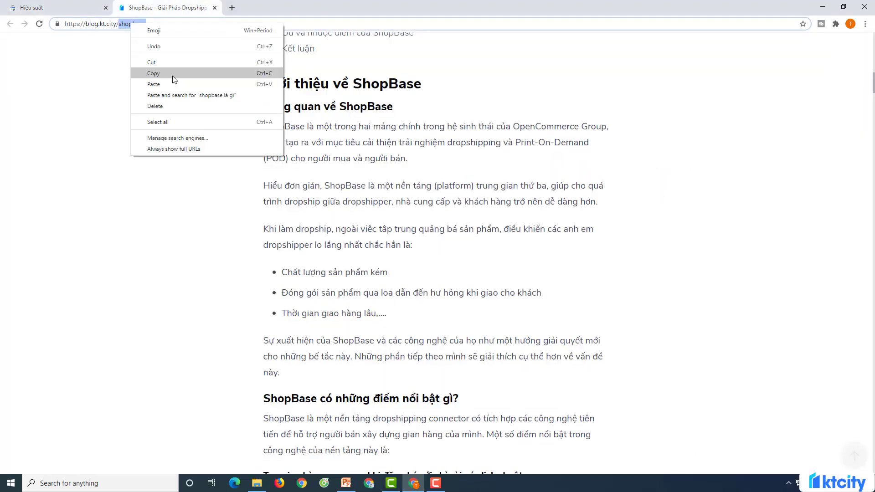
{"action": "left_click", "coordinate": [151, 71]}
{"action": "left_click", "coordinate": [27, 8]}
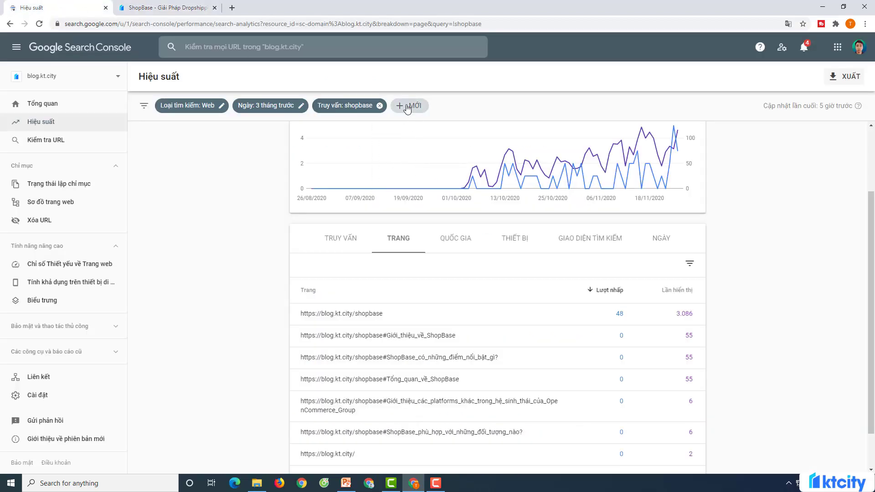
{"action": "left_click", "coordinate": [408, 108]}
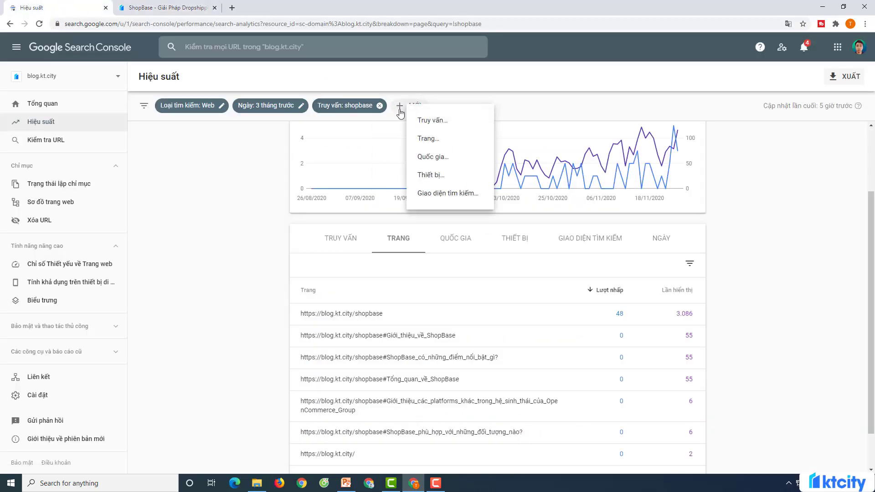
{"action": "left_click", "coordinate": [443, 140]}
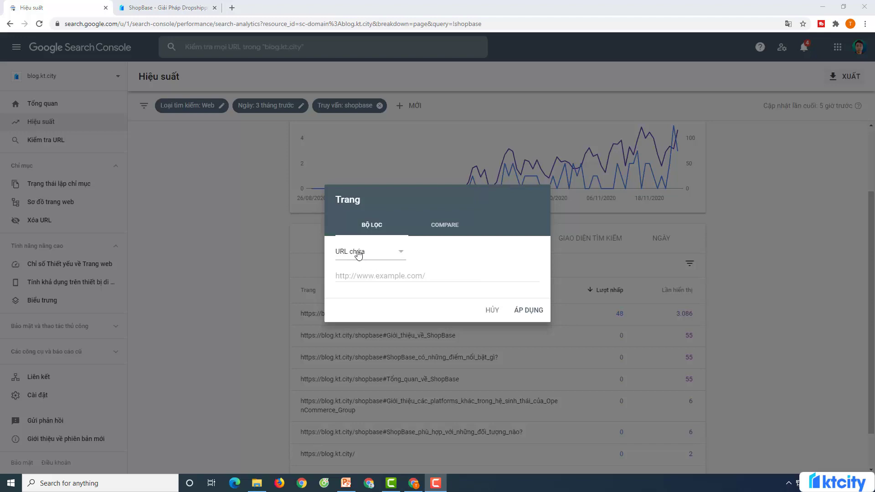
{"action": "right_click", "coordinate": [351, 275]}
{"action": "left_click", "coordinate": [401, 349]}
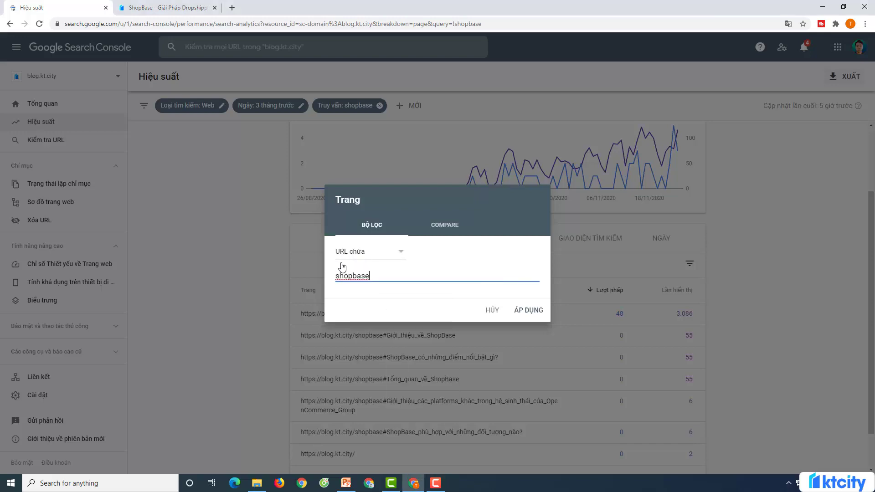
{"action": "left_click", "coordinate": [529, 312]}
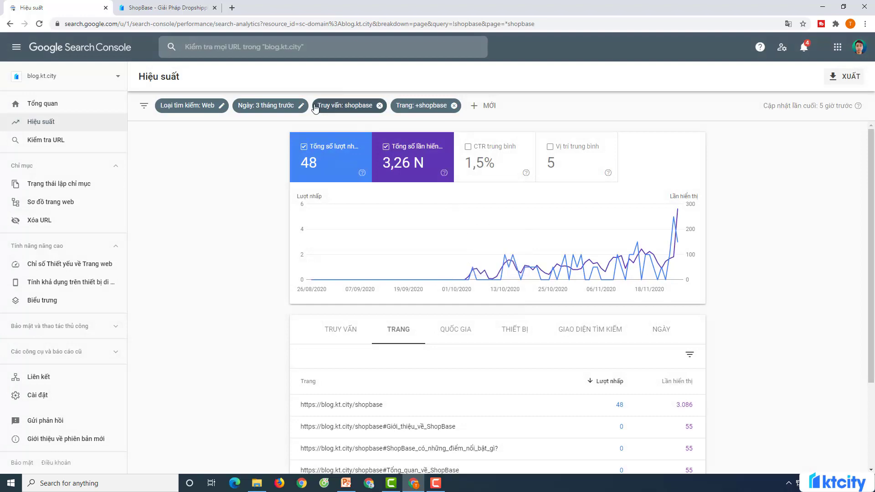
{"action": "left_click", "coordinate": [380, 106]}
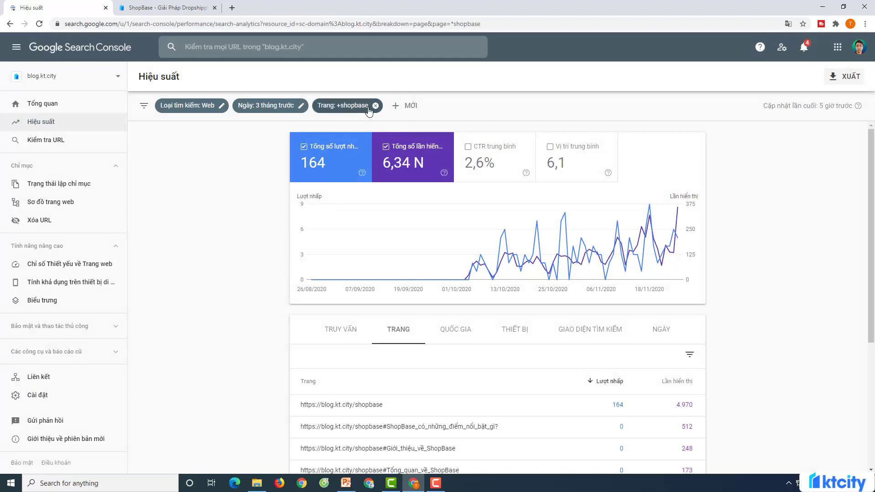
- Look over the ShopBase article again and return to the performance report
{"action": "left_click", "coordinate": [161, 8]}
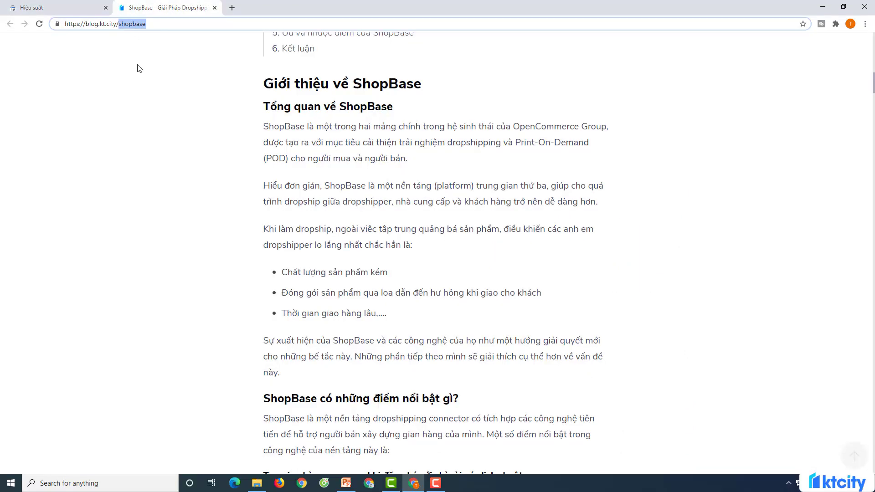
{"action": "scroll", "coordinate": [137, 68], "scroll_direction": "down", "scroll_amount": 5}
{"action": "scroll", "coordinate": [137, 69], "scroll_direction": "up", "scroll_amount": 10}
{"action": "key", "text": "ctrl+shift+Tab"}
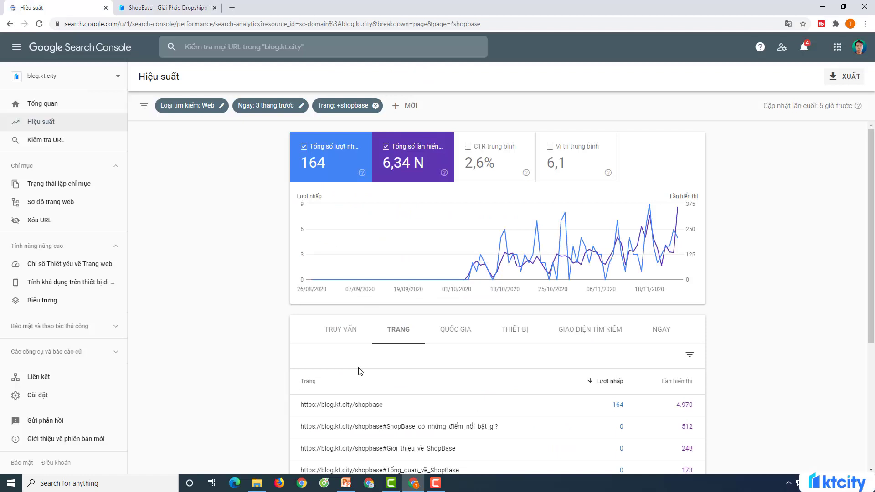
- List the search queries for the shopbase page and look through them against the article
{"action": "left_click", "coordinate": [338, 332]}
{"action": "scroll", "coordinate": [433, 333], "scroll_direction": "down", "scroll_amount": 4}
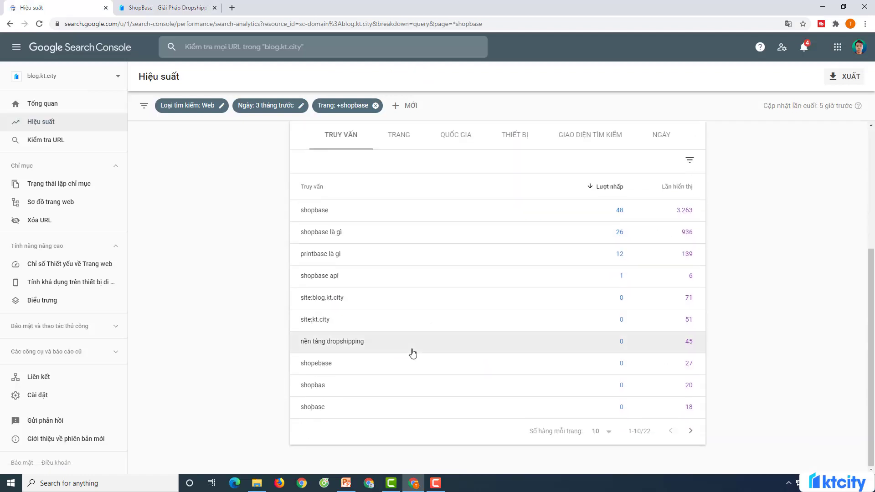
{"action": "scroll", "coordinate": [360, 226], "scroll_direction": "up", "scroll_amount": 1}
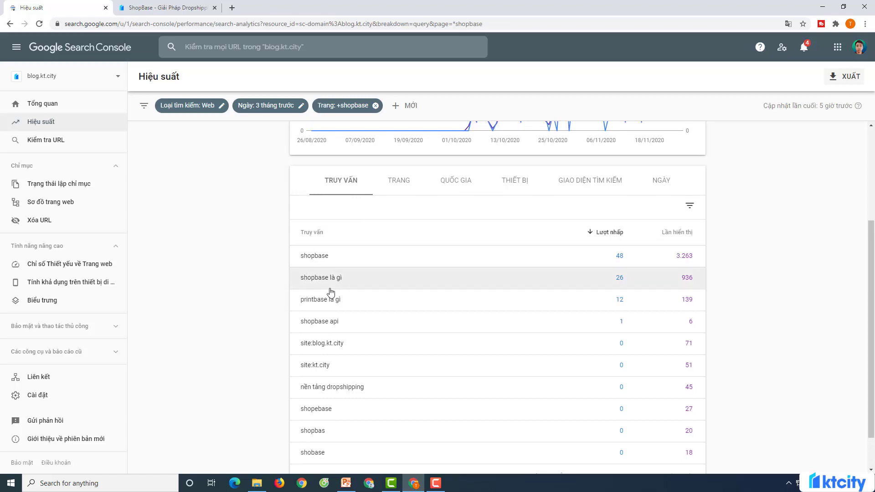
{"action": "left_click", "coordinate": [164, 7]}
{"action": "left_click", "coordinate": [45, 8]}
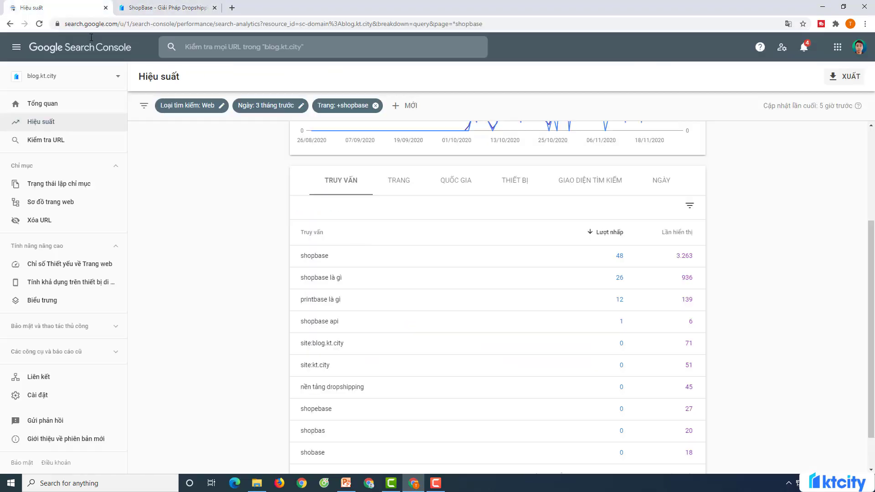
{"action": "scroll", "coordinate": [449, 351], "scroll_direction": "down", "scroll_amount": 1}
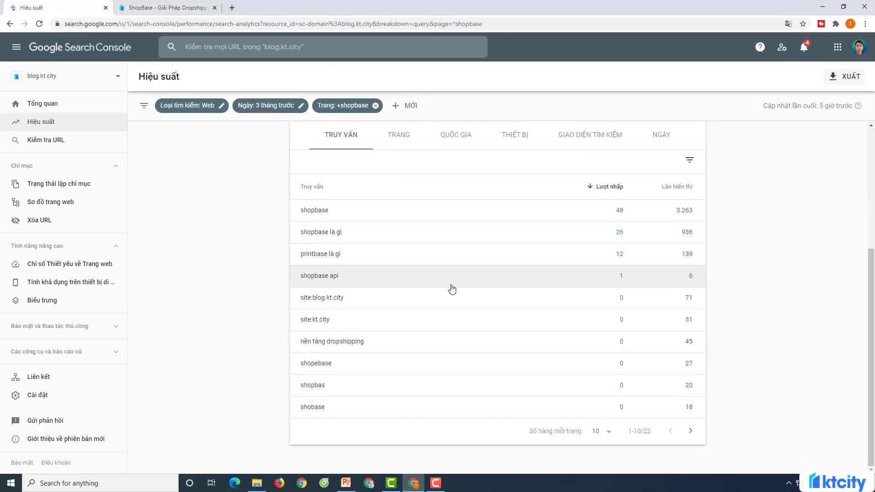
{"action": "scroll", "coordinate": [453, 289], "scroll_direction": "up", "scroll_amount": 4}
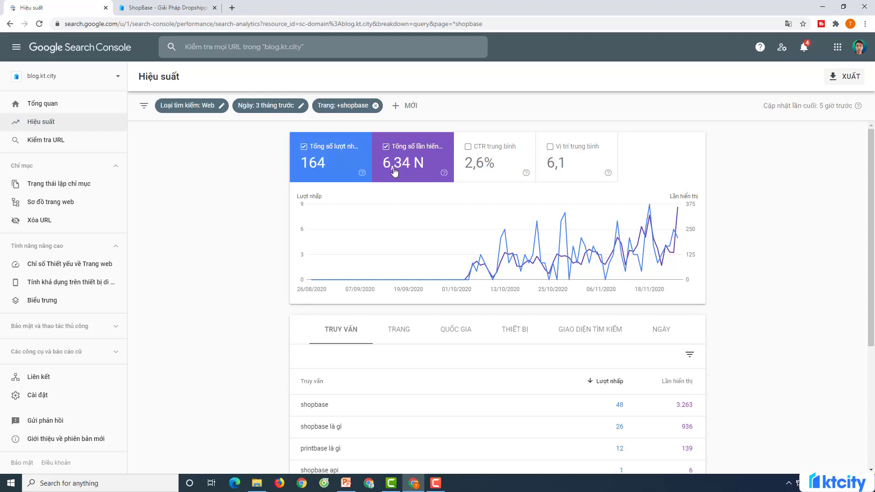
- Add average CTR to the shopbase page's report and review it for each query
{"action": "left_click", "coordinate": [470, 152]}
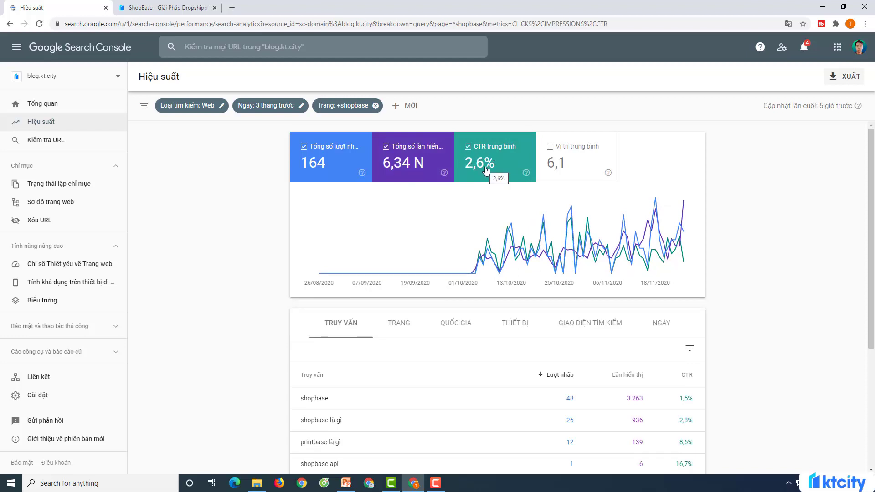
{"action": "scroll", "coordinate": [446, 306], "scroll_direction": "down", "scroll_amount": 2}
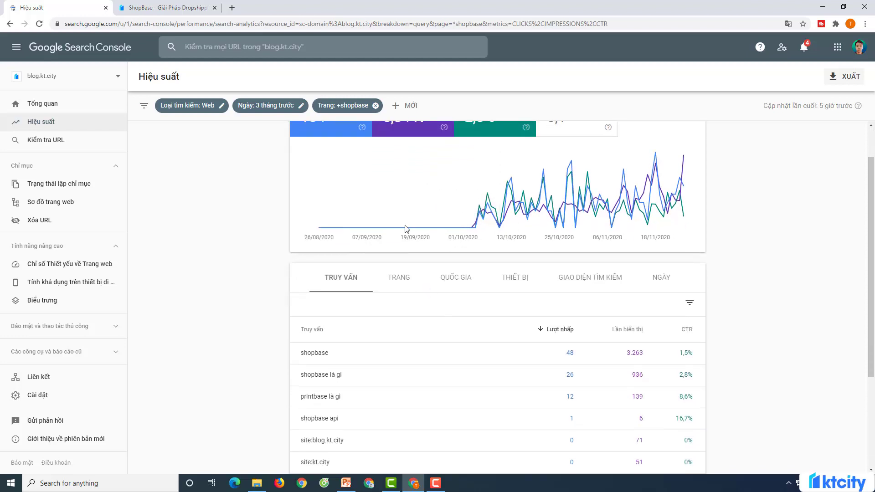
{"action": "scroll", "coordinate": [463, 220], "scroll_direction": "up", "scroll_amount": 2}
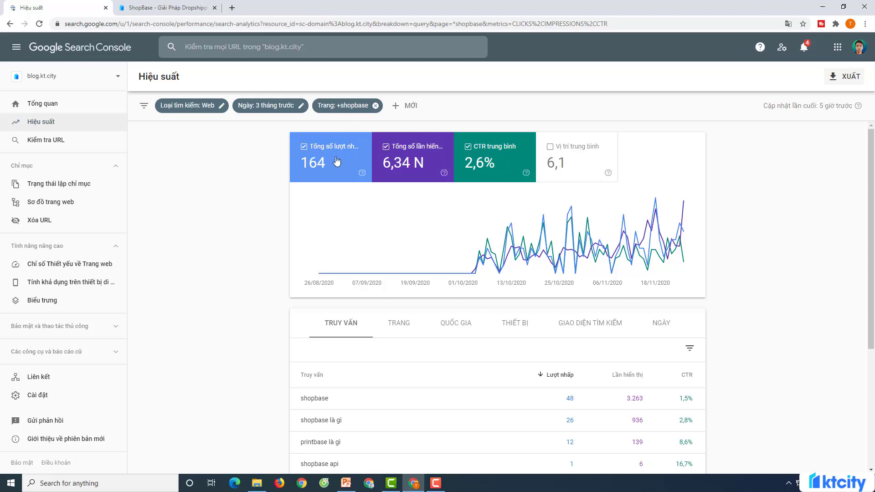
{"action": "scroll", "coordinate": [374, 398], "scroll_direction": "down", "scroll_amount": 2}
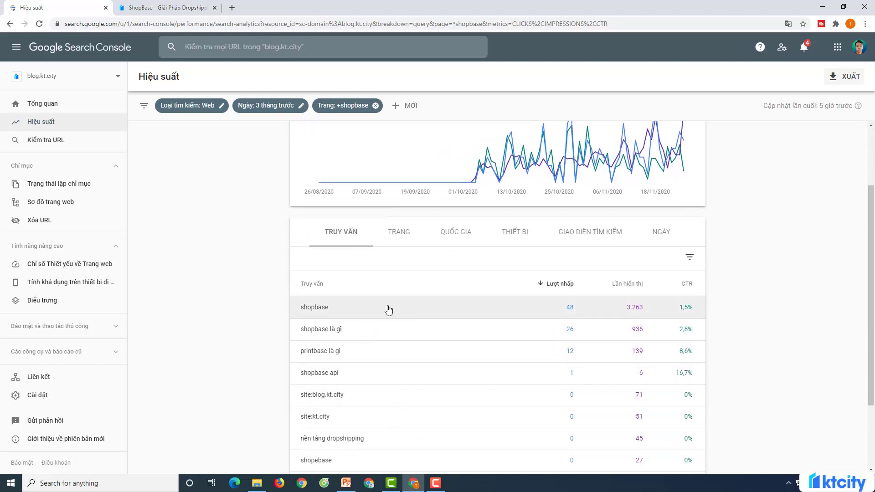
- Copy the query "shopbase là gì" from the report and search Google for it in a new tab
{"action": "left_click_drag", "start_coordinate": [343, 329], "coordinate": [297, 330]}
{"action": "right_click", "coordinate": [326, 331]}
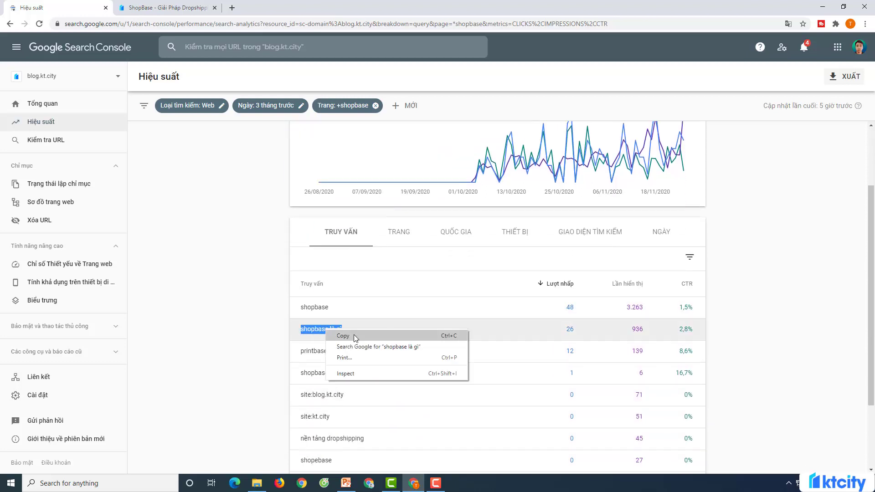
{"action": "left_click", "coordinate": [355, 336]}
{"action": "left_click", "coordinate": [232, 8]}
{"action": "key", "text": "ctrl+v"}
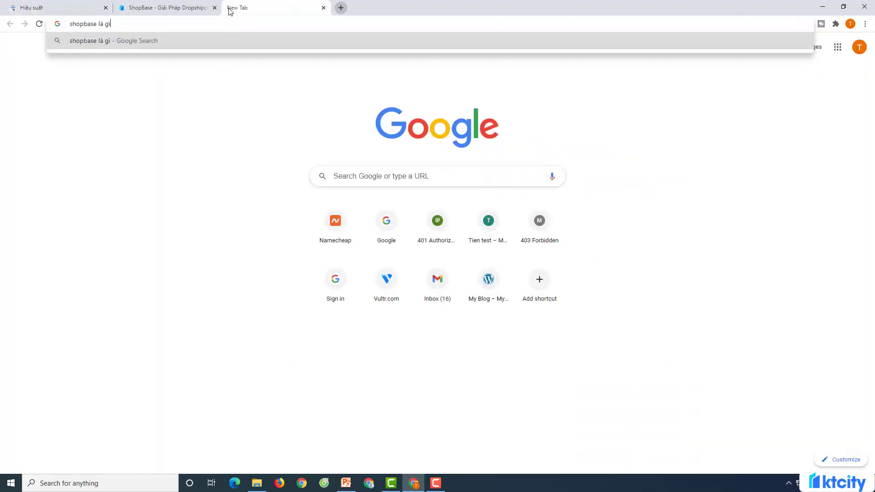
{"action": "key", "text": "Return"}
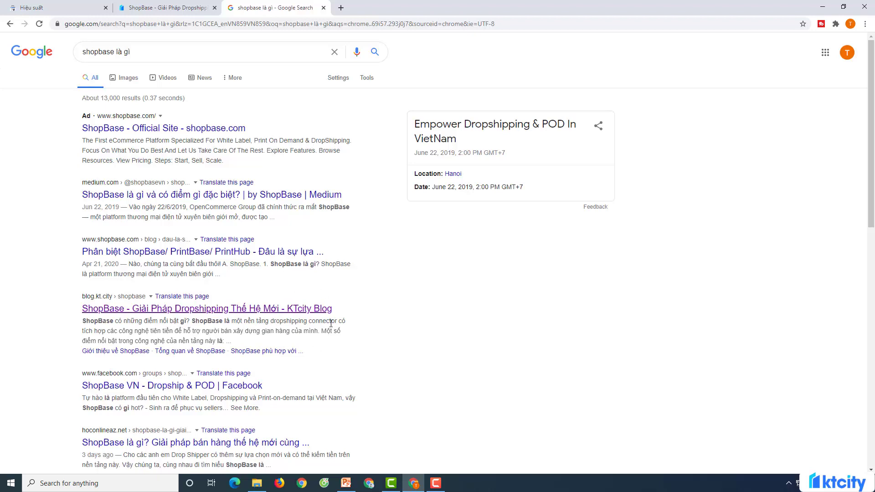
- Return to the performance report and examine the chart and the clicks, impressions and CTR of the shopbase page's queries
{"action": "left_click", "coordinate": [69, 10]}
{"action": "scroll", "coordinate": [473, 313], "scroll_direction": "down", "scroll_amount": 2}
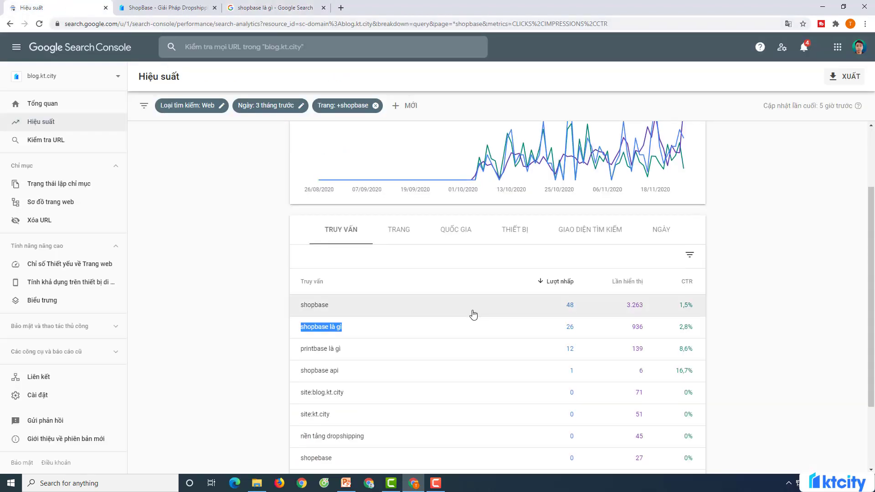
{"action": "scroll", "coordinate": [489, 319], "scroll_direction": "up", "scroll_amount": 3}
{"action": "scroll", "coordinate": [490, 323], "scroll_direction": "up", "scroll_amount": 1}
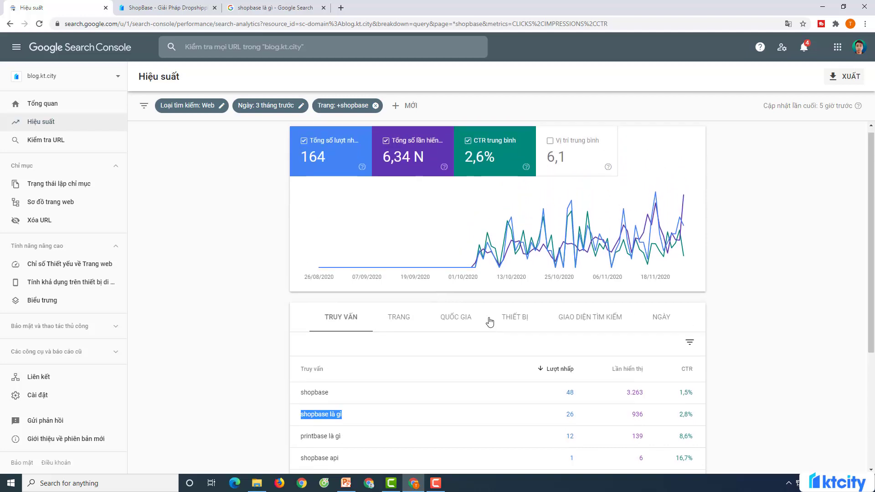
{"action": "mouse_move", "coordinate": [546, 266]}
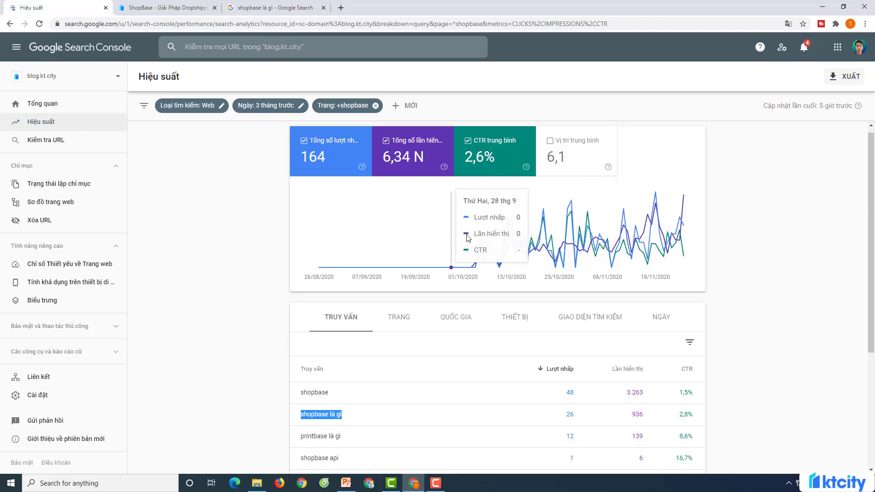
{"action": "scroll", "coordinate": [557, 357], "scroll_direction": "down", "scroll_amount": 1}
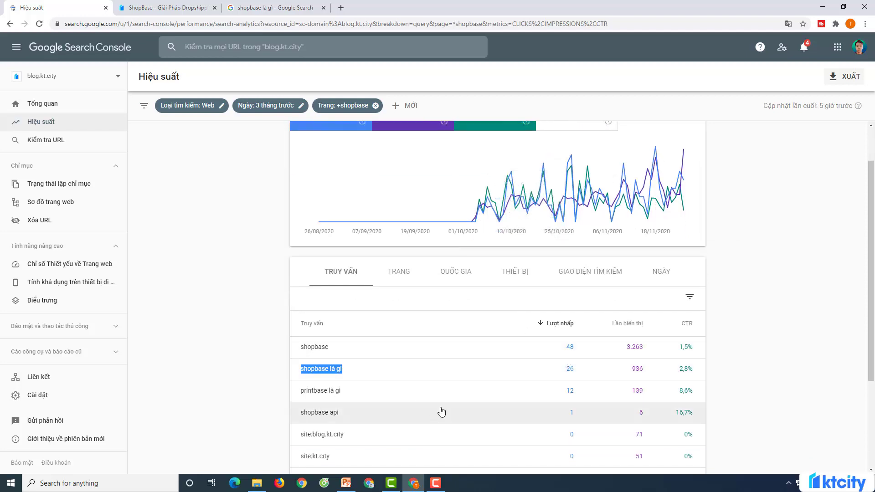
{"action": "scroll", "coordinate": [441, 410], "scroll_direction": "down", "scroll_amount": 3}
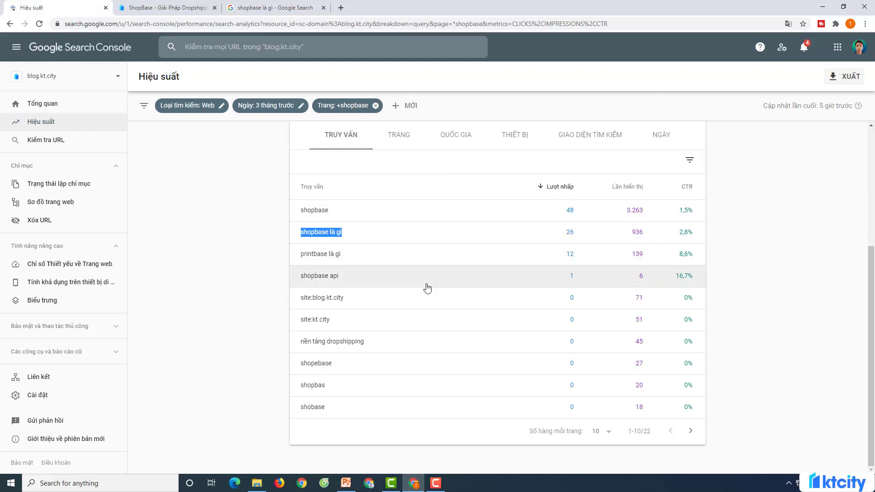
{"action": "scroll", "coordinate": [491, 347], "scroll_direction": "up", "scroll_amount": 2}
{"action": "scroll", "coordinate": [491, 348], "scroll_direction": "up", "scroll_amount": 2}
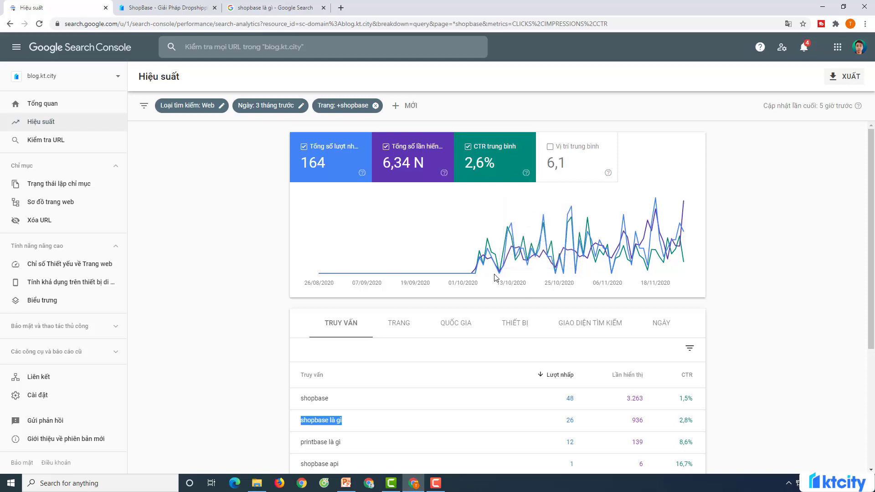
- Set up a custom date comparison for the report with the first period starting on 2020-11-15
{"action": "left_click", "coordinate": [173, 252]}
{"action": "left_click", "coordinate": [273, 108]}
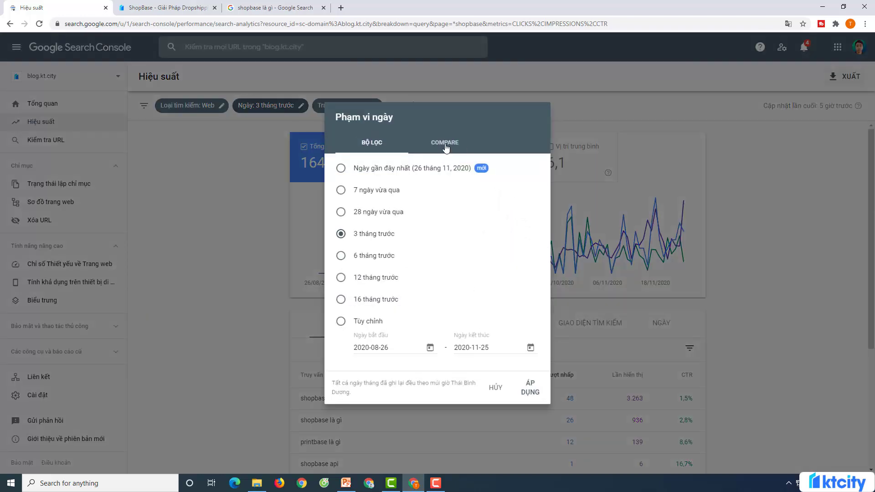
{"action": "left_click", "coordinate": [446, 146]}
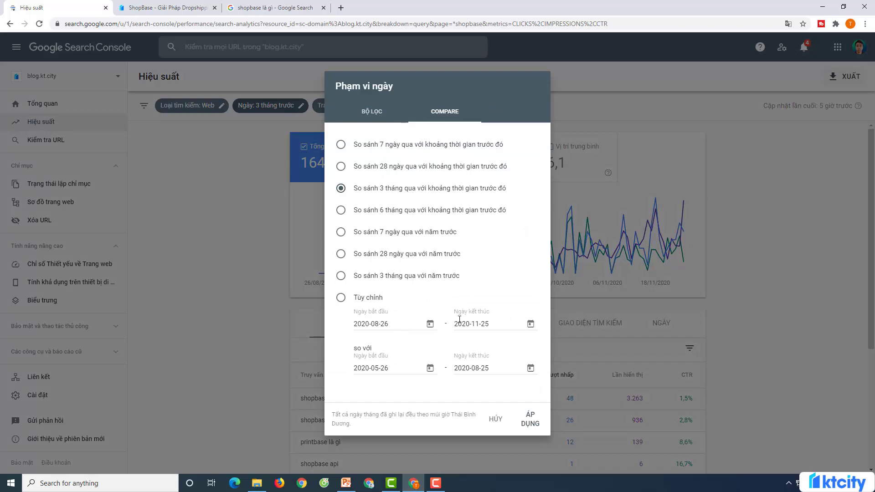
{"action": "left_click", "coordinate": [341, 298]}
{"action": "left_click", "coordinate": [430, 325]}
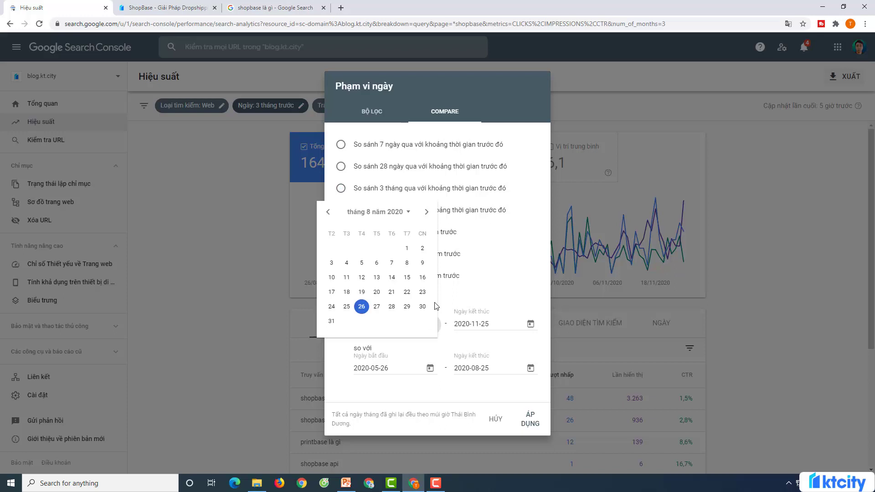
{"action": "left_click", "coordinate": [427, 211]}
{"action": "left_click", "coordinate": [427, 212]}
{"action": "left_click", "coordinate": [427, 211]}
{"action": "left_click", "coordinate": [423, 277]}
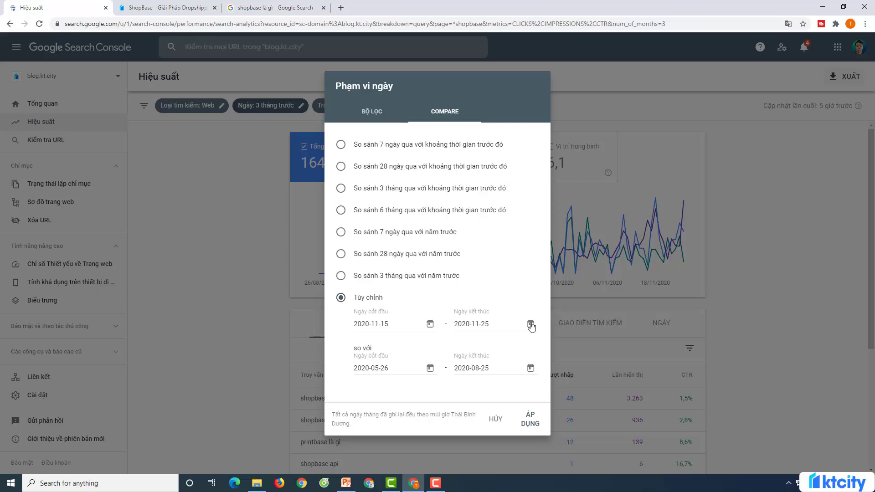
- Set the start date of the period to compare against to 2020-11-04
{"action": "left_click", "coordinate": [425, 367]}
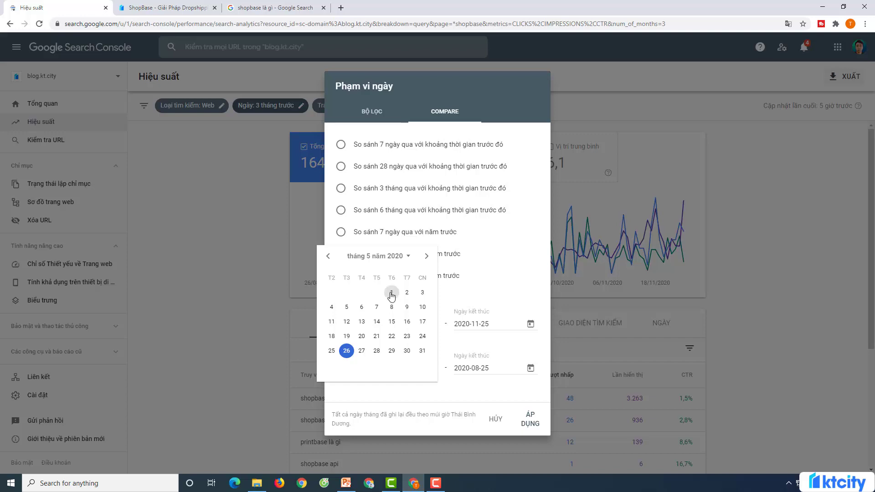
{"action": "left_click", "coordinate": [426, 255]}
{"action": "left_click", "coordinate": [426, 256]}
{"action": "left_click", "coordinate": [427, 255]}
{"action": "left_click", "coordinate": [426, 256]}
{"action": "left_click", "coordinate": [427, 256]}
{"action": "left_click", "coordinate": [427, 255]}
{"action": "left_click", "coordinate": [361, 307]}
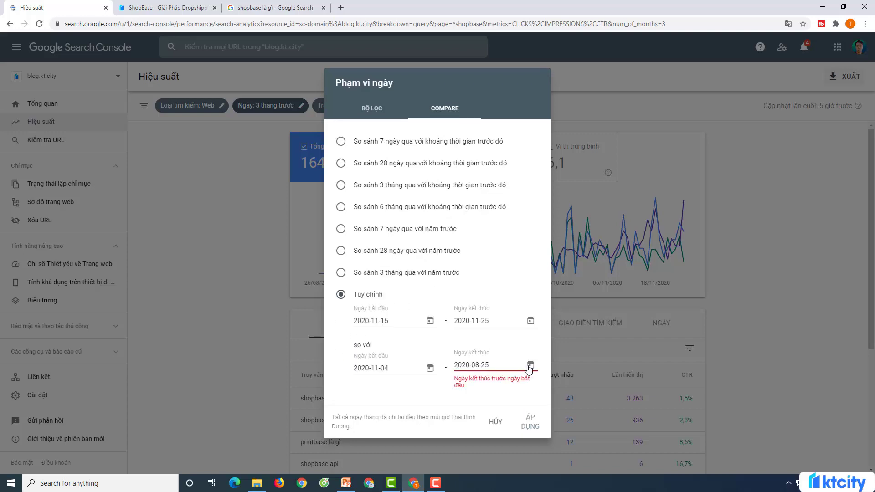
- Set the end date of the period to compare against to 2020-11-14
{"action": "left_click", "coordinate": [530, 368]}
{"action": "left_click", "coordinate": [527, 259]}
{"action": "left_click", "coordinate": [527, 259]}
{"action": "left_click", "coordinate": [527, 258]}
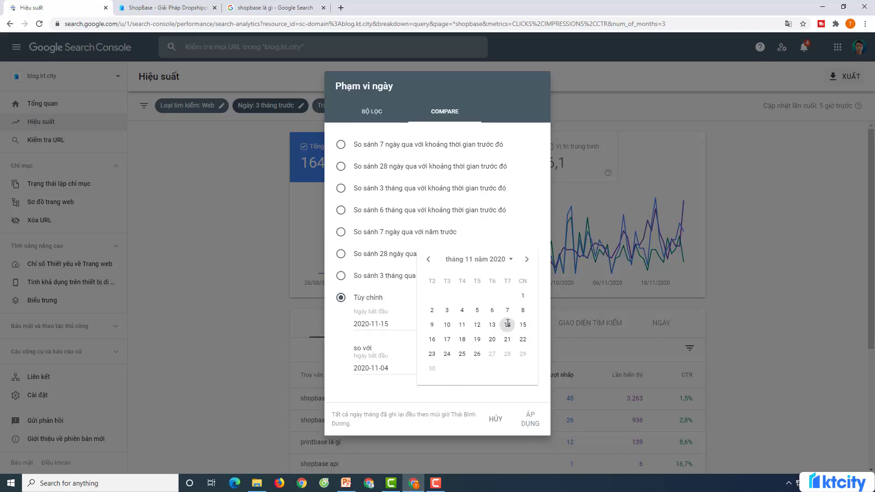
{"action": "left_click", "coordinate": [507, 324]}
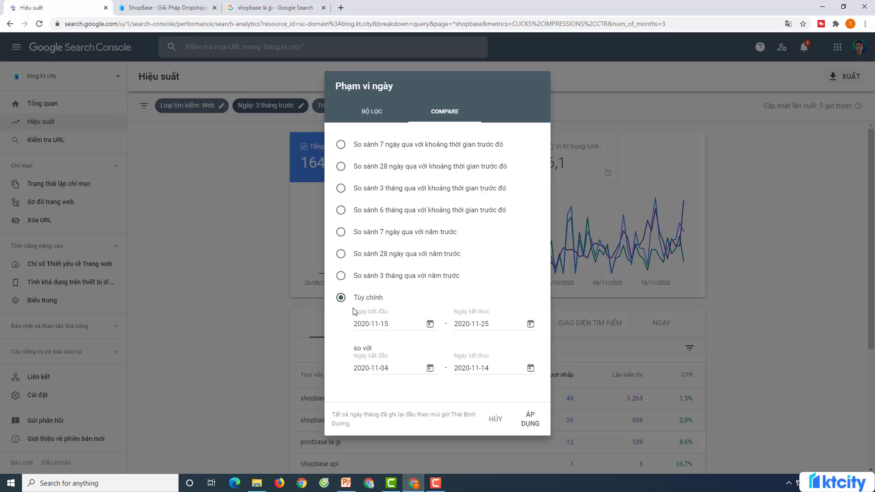
- Apply the custom date comparison to the performance report and remove the +shopbase page filter
{"action": "left_click", "coordinate": [531, 419]}
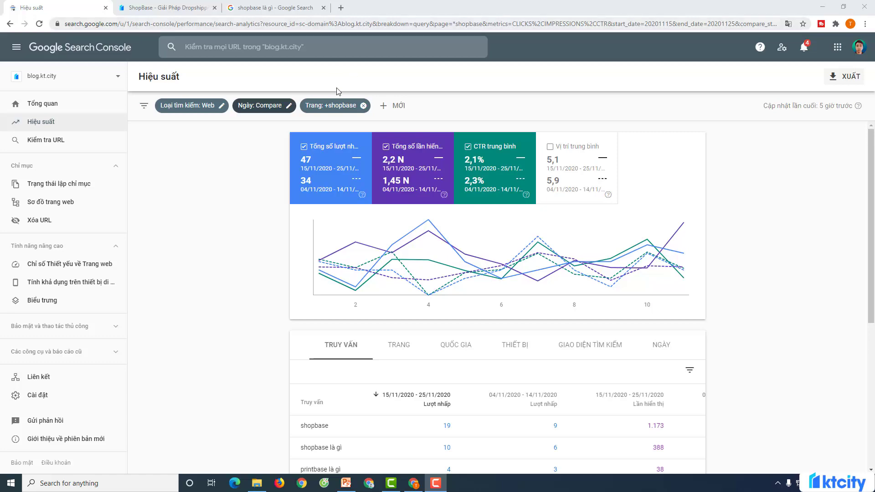
{"action": "left_click", "coordinate": [363, 105]}
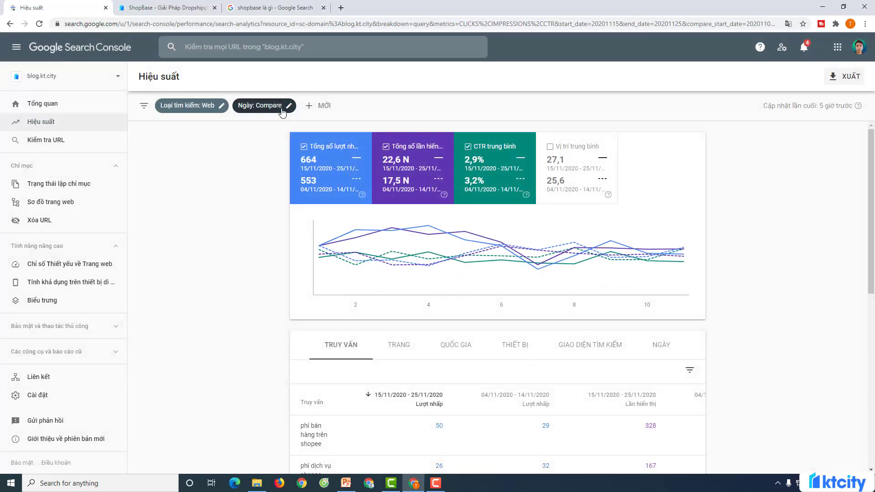
- Replace the date comparison with a plain date filter covering the last 28 days
{"action": "left_click", "coordinate": [269, 106]}
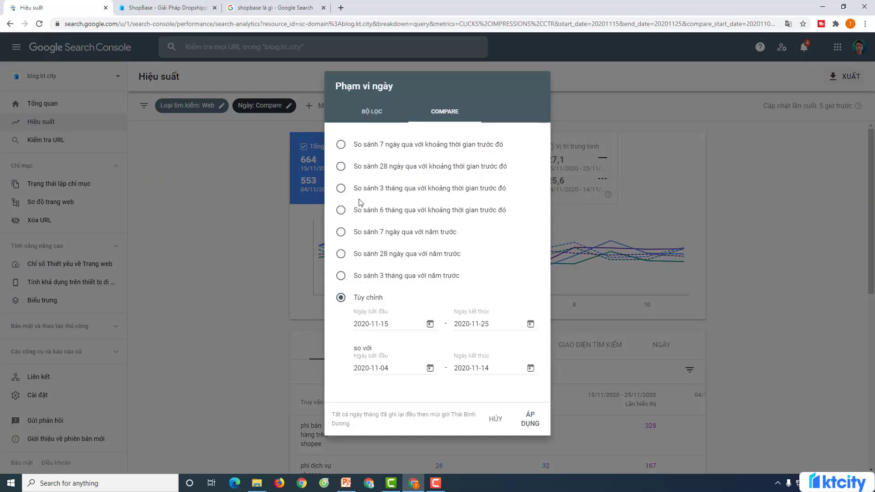
{"action": "left_click", "coordinate": [375, 111]}
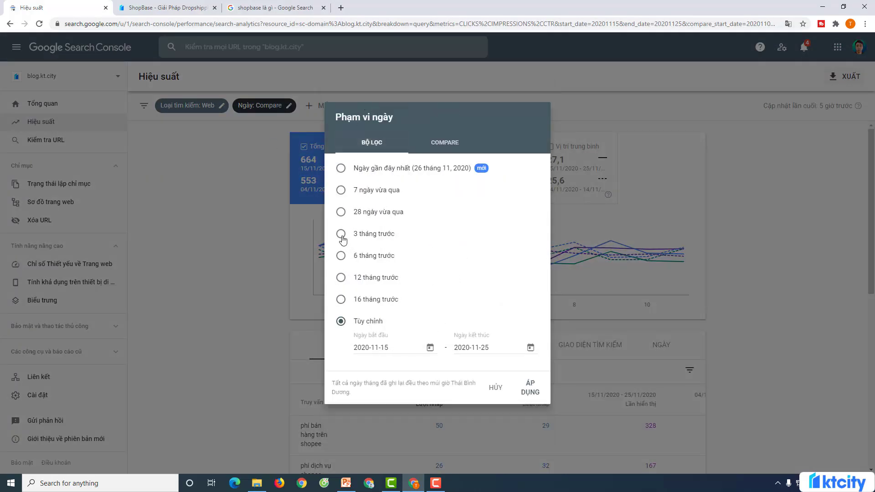
{"action": "left_click", "coordinate": [341, 213]}
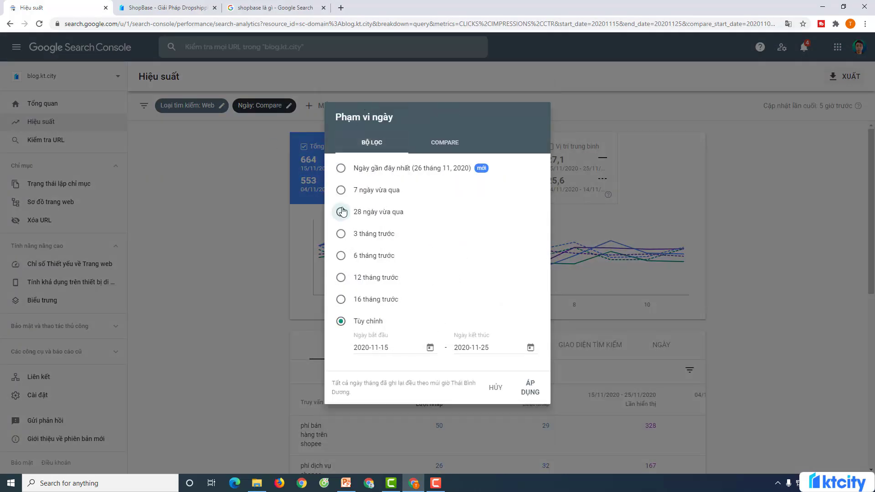
{"action": "left_click", "coordinate": [534, 393]}
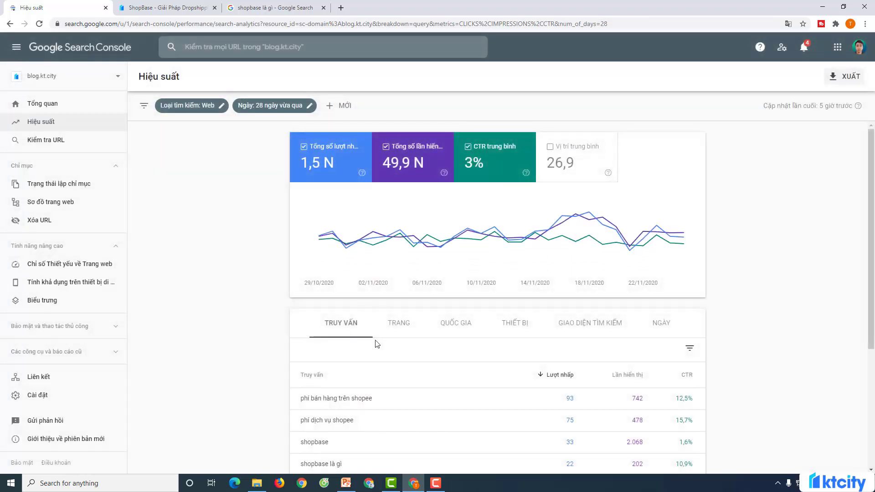
- Add the average position metric to the report's chart and query table
{"action": "scroll", "coordinate": [388, 343], "scroll_direction": "down", "scroll_amount": 3}
{"action": "scroll", "coordinate": [395, 342], "scroll_direction": "up", "scroll_amount": 2}
{"action": "scroll", "coordinate": [364, 348], "scroll_direction": "down", "scroll_amount": 1}
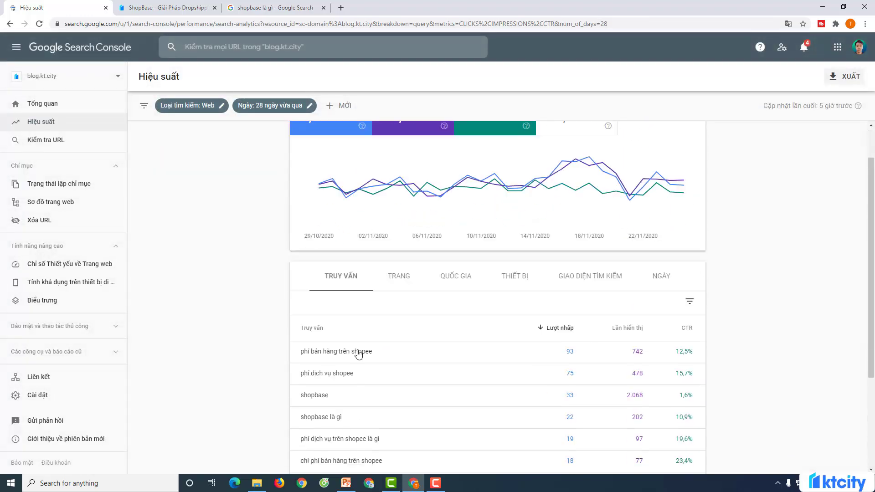
{"action": "scroll", "coordinate": [358, 355], "scroll_direction": "down", "scroll_amount": 3}
{"action": "scroll", "coordinate": [410, 296], "scroll_direction": "up", "scroll_amount": 4}
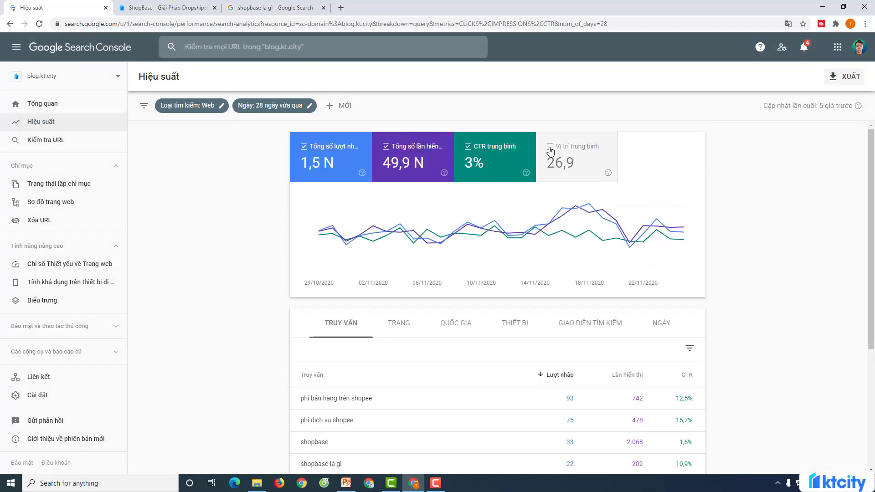
{"action": "left_click", "coordinate": [551, 150]}
{"action": "scroll", "coordinate": [625, 279], "scroll_direction": "down", "scroll_amount": 4}
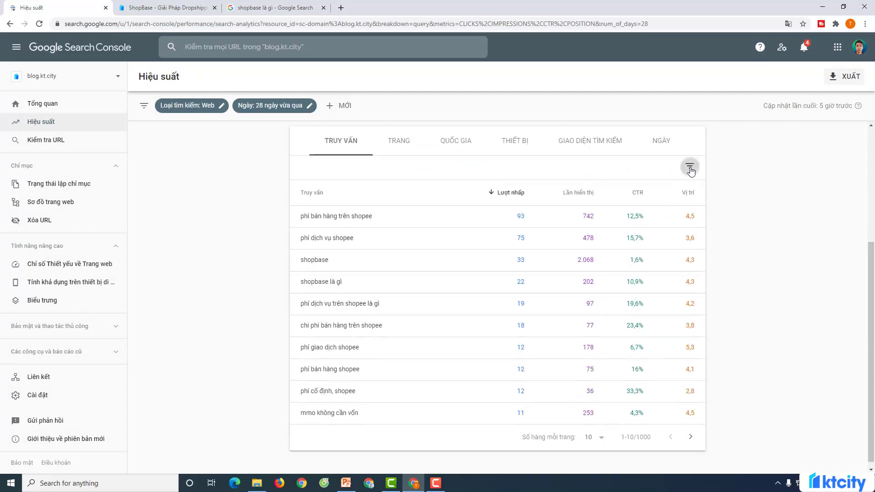
- Filter the query table by position (Vị trí), using the greater-than condition (Lớn hơn)
{"action": "left_click", "coordinate": [691, 169]}
{"action": "left_click", "coordinate": [634, 267]}
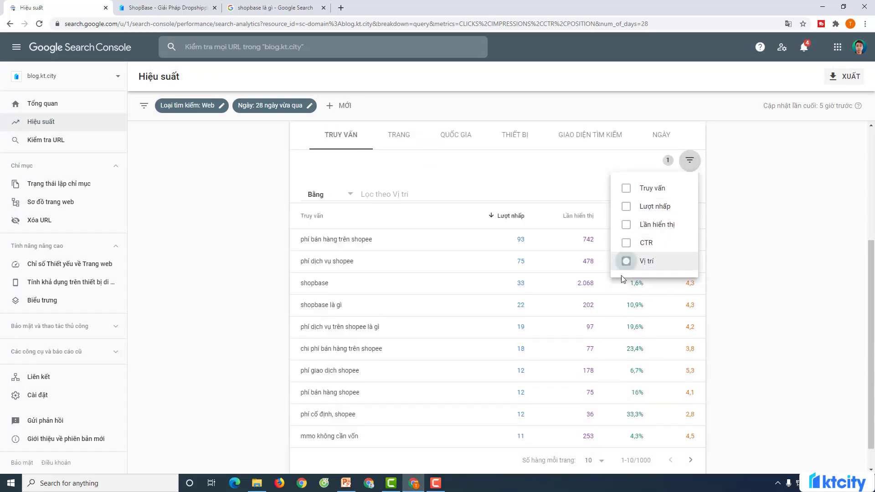
{"action": "left_click", "coordinate": [391, 194]}
{"action": "left_click", "coordinate": [353, 196]}
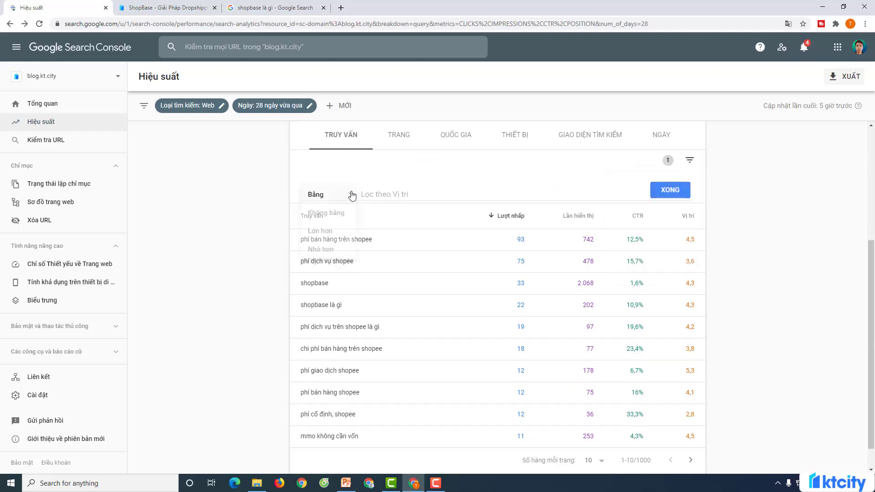
{"action": "left_click", "coordinate": [333, 230]}
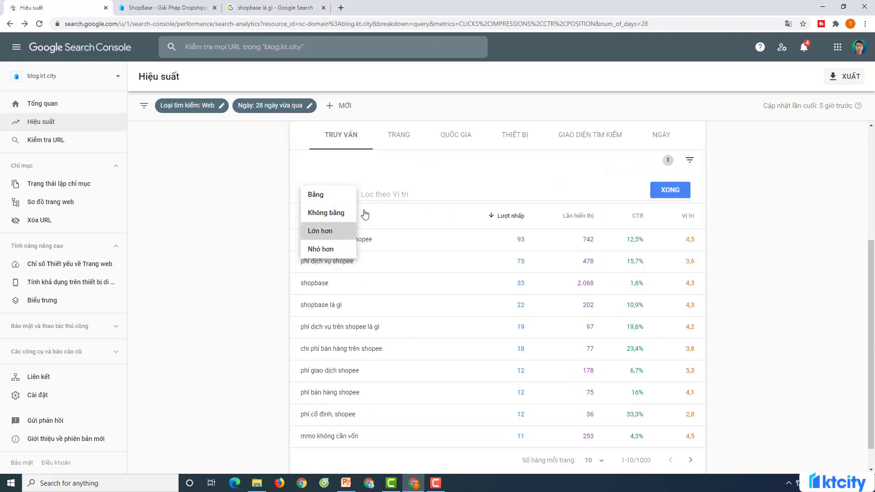
{"action": "left_click", "coordinate": [398, 194]}
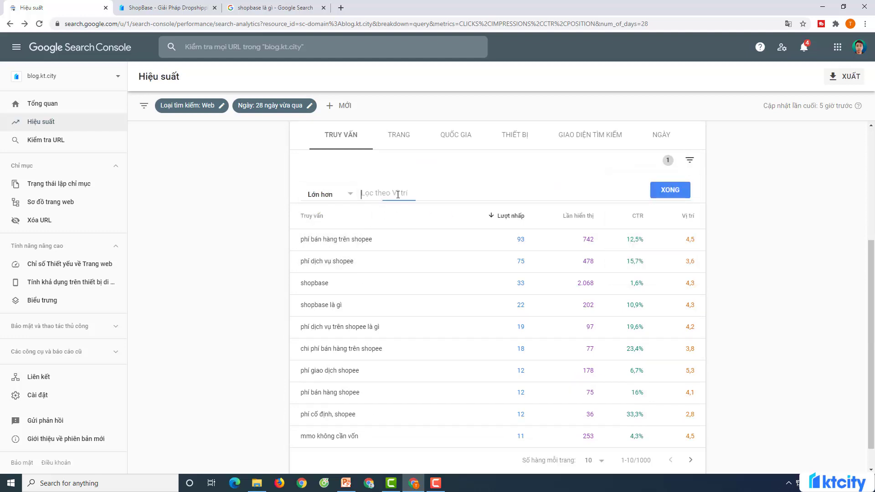
{"action": "left_click", "coordinate": [667, 191]}
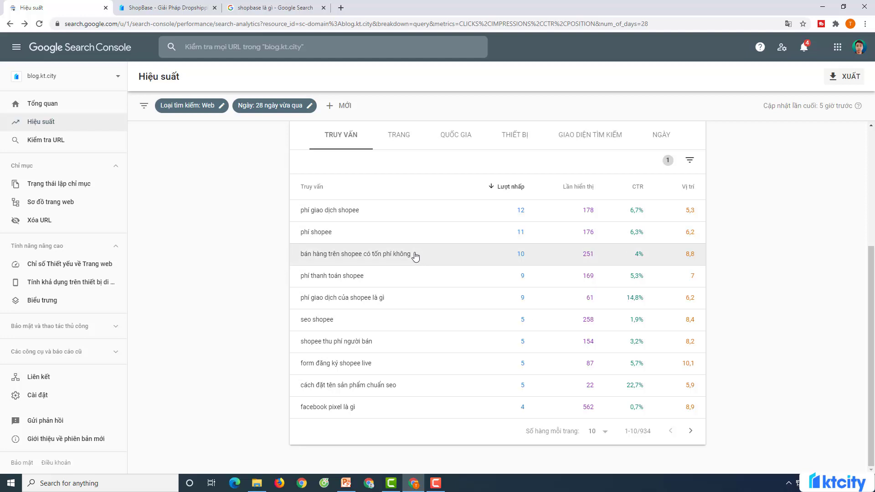
- Narrow the report to the query "bán hàng trên shopee có tốn phí không" and open the page that ranks for it
{"action": "left_click", "coordinate": [377, 255]}
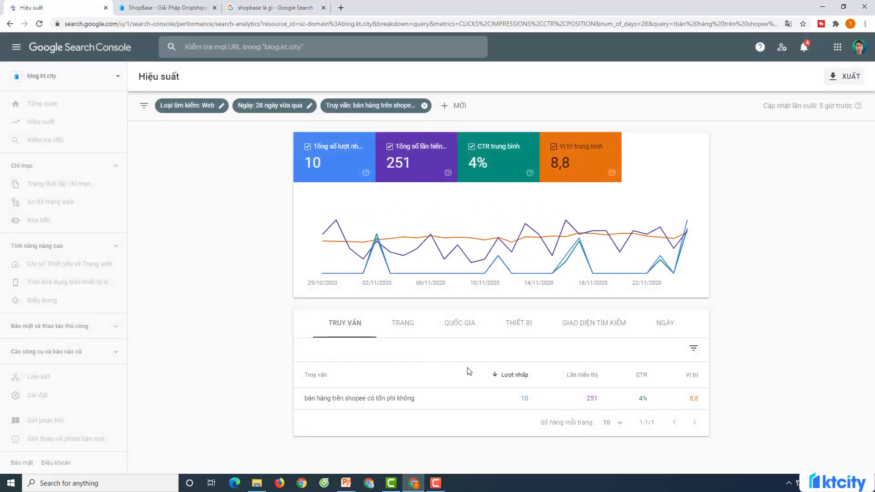
{"action": "left_click", "coordinate": [407, 330]}
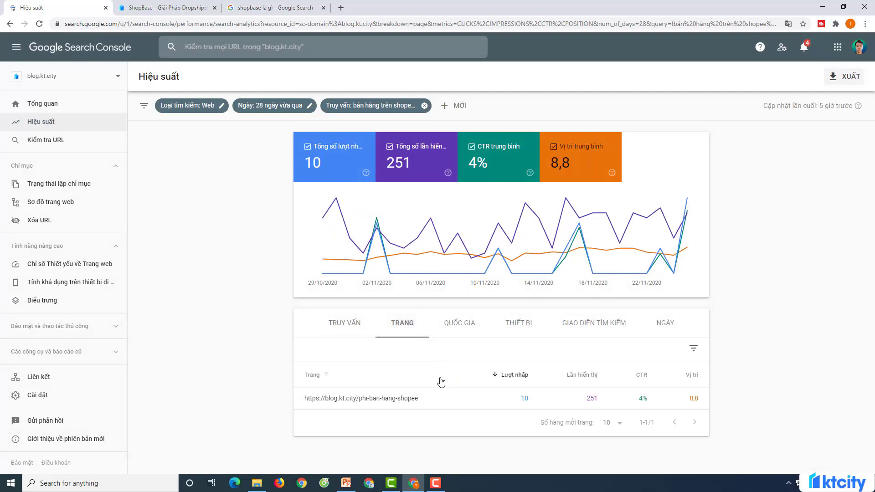
{"action": "left_click", "coordinate": [454, 400]}
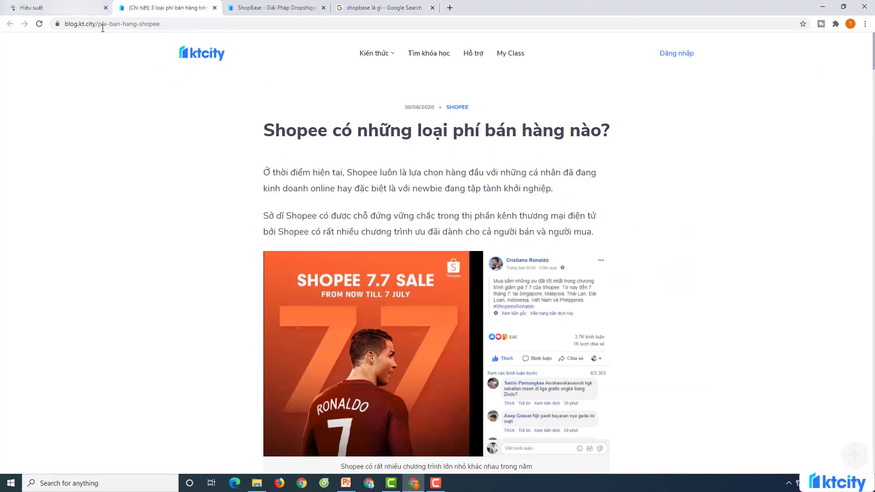
- Compare the report's query with the content of the phi-ban-hang-shopee article, then return to the report
{"action": "left_click", "coordinate": [93, 7]}
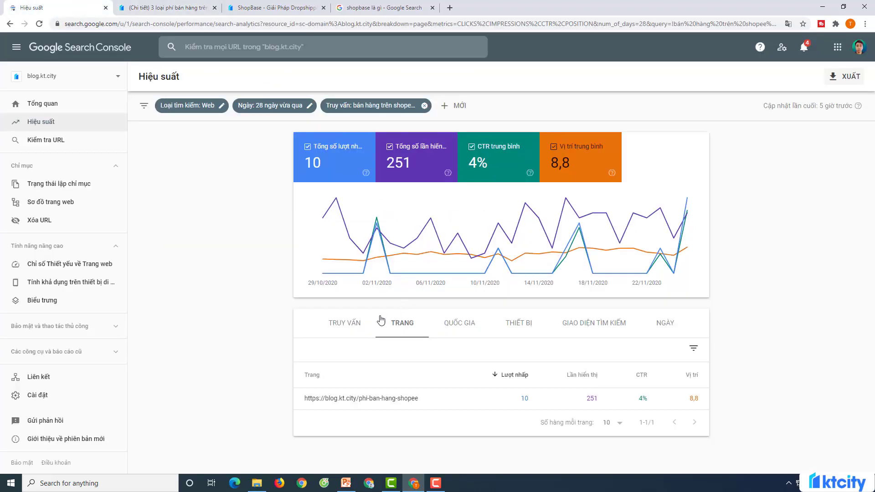
{"action": "left_click", "coordinate": [356, 325]}
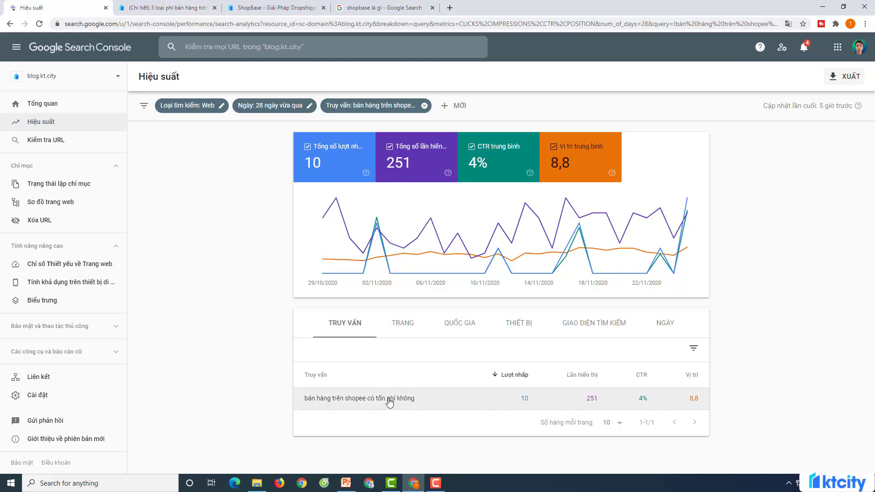
{"action": "key", "text": "ctrl+Tab"}
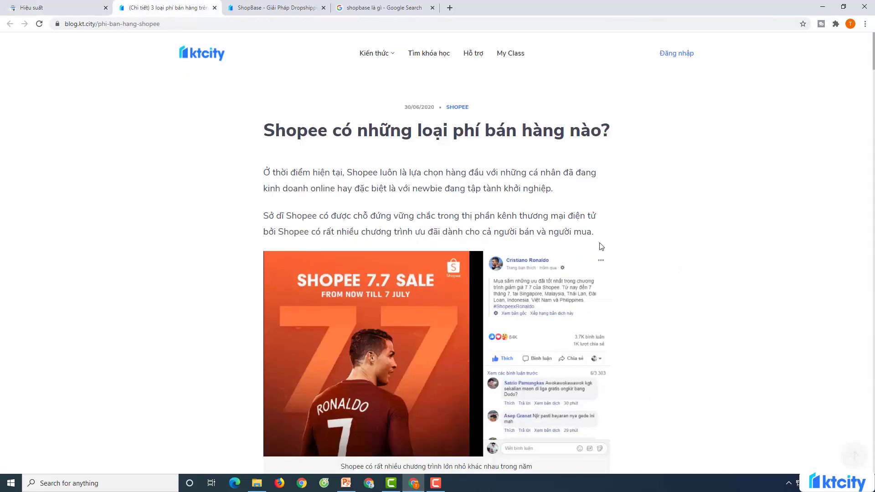
{"action": "scroll", "coordinate": [600, 247], "scroll_direction": "down", "scroll_amount": 5}
{"action": "scroll", "coordinate": [625, 230], "scroll_direction": "down", "scroll_amount": 5}
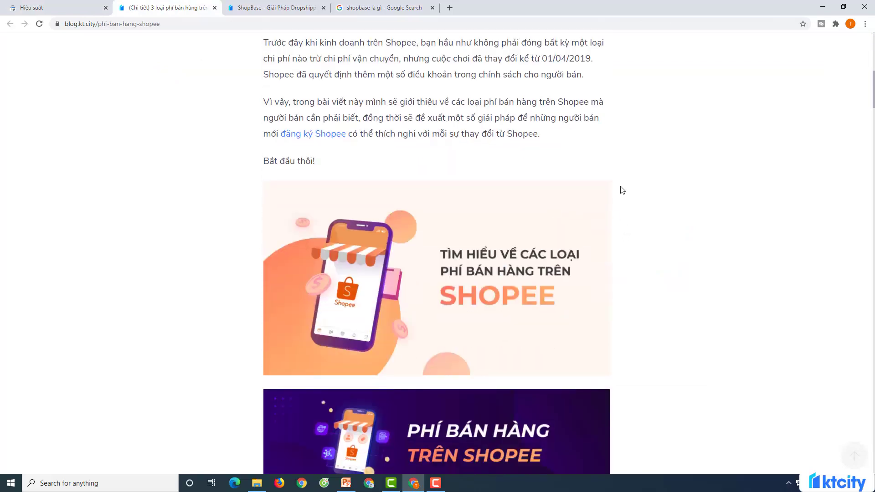
{"action": "left_click", "coordinate": [79, 3]}
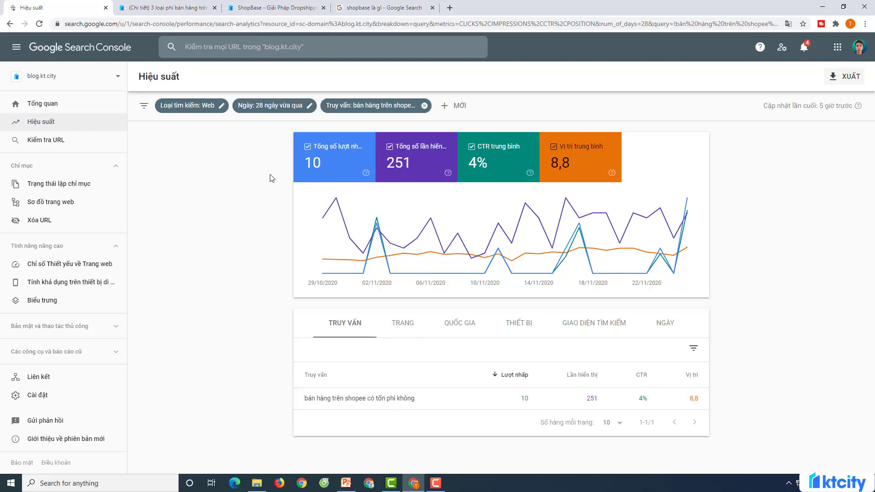
- Clear the query filter and move to the third set of ten queries in the table
{"action": "left_click", "coordinate": [424, 106]}
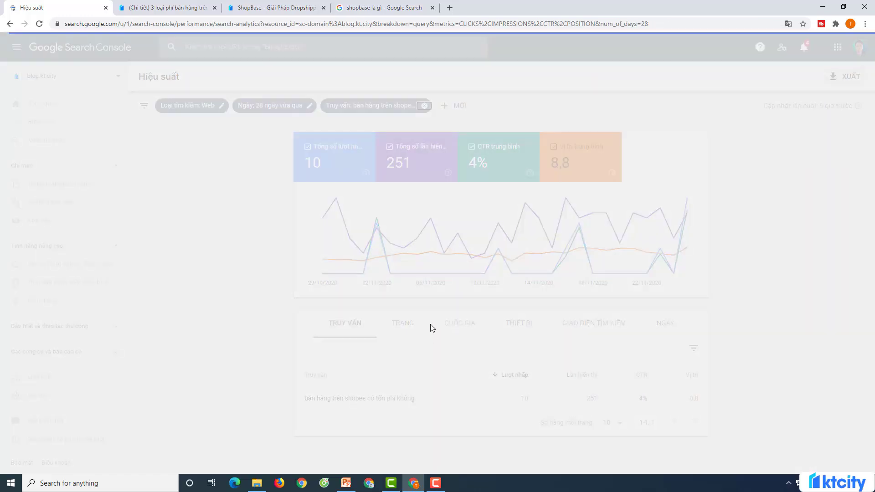
{"action": "scroll", "coordinate": [410, 351], "scroll_direction": "down", "scroll_amount": 4}
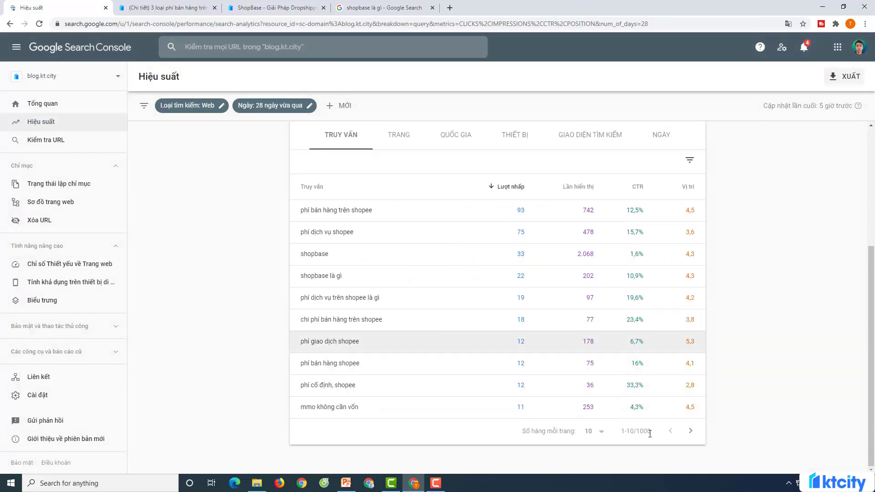
{"action": "left_click", "coordinate": [693, 432]}
{"action": "left_click", "coordinate": [692, 432]}
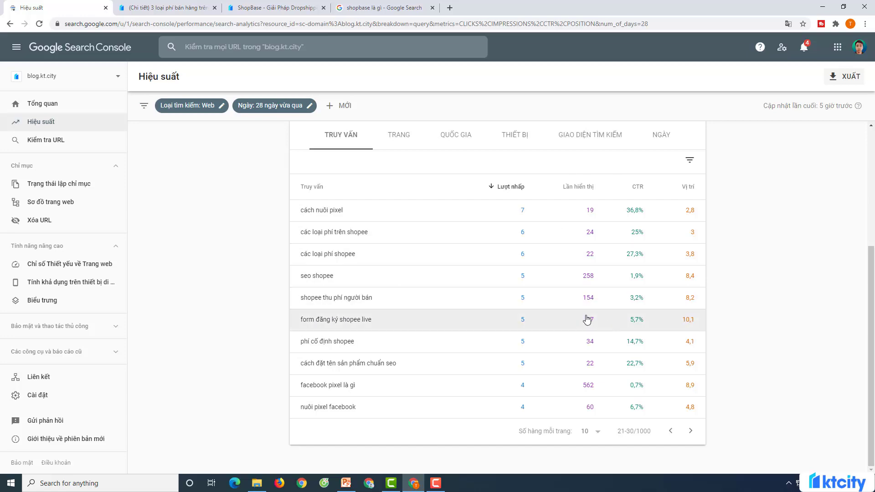
- Narrow the report to the query "form đăng ký shopee live" and open the page that ranks for it
{"action": "left_click", "coordinate": [338, 321]}
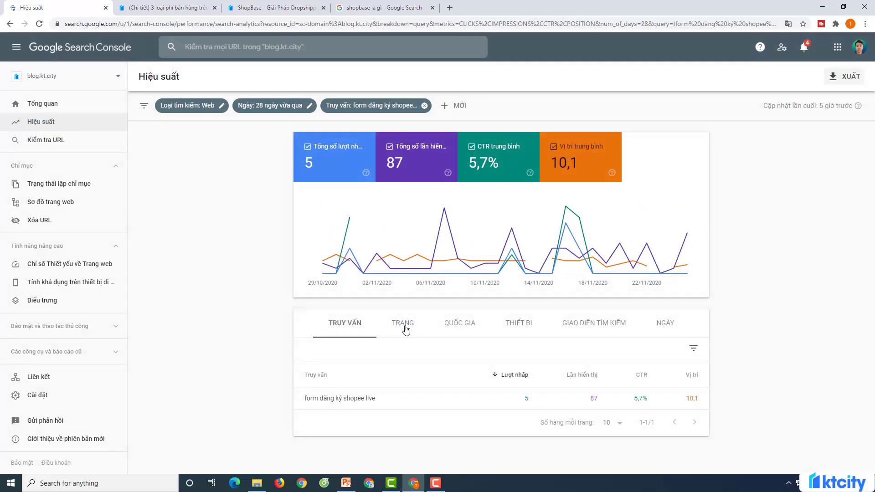
{"action": "left_click", "coordinate": [404, 326]}
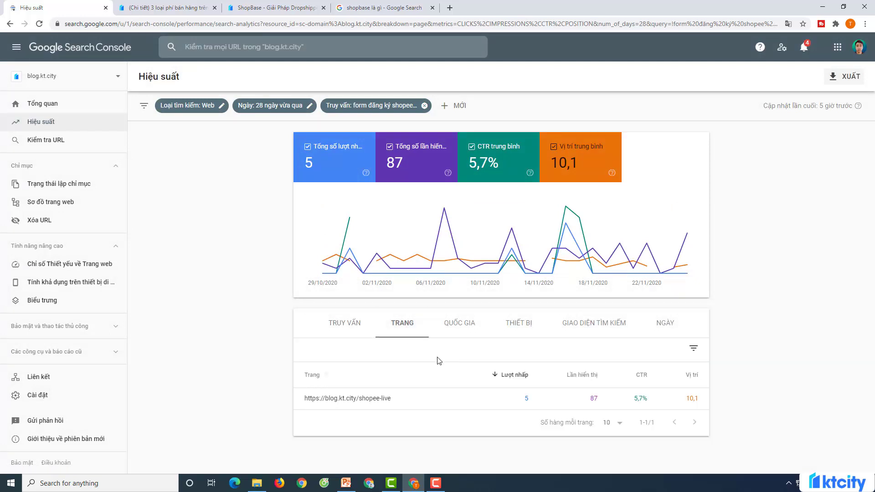
{"action": "mouse_move", "coordinate": [342, 399]}
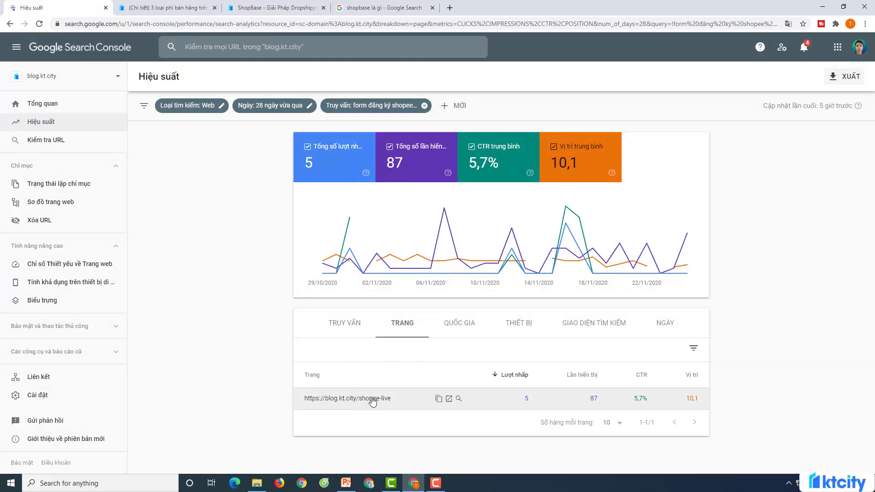
{"action": "left_click", "coordinate": [449, 399]}
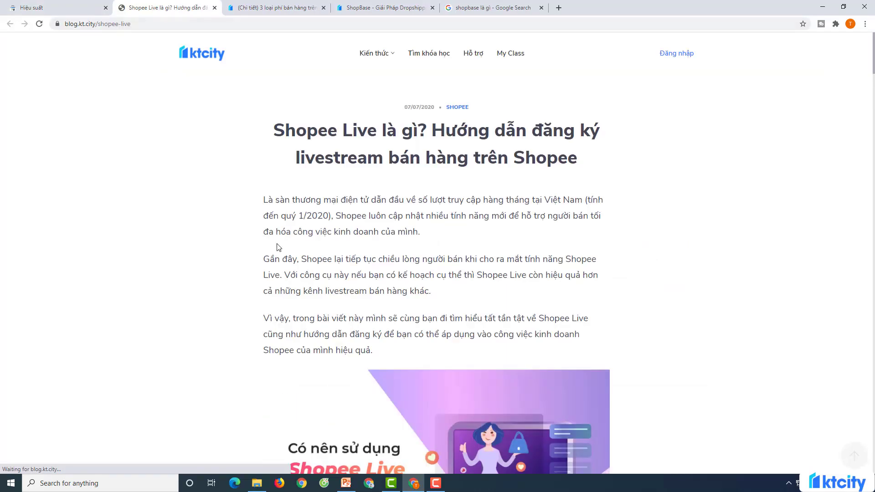
- Look through the content of the shopee-live article and return to the performance report
{"action": "left_click", "coordinate": [68, 8]}
{"action": "left_click", "coordinate": [164, 8]}
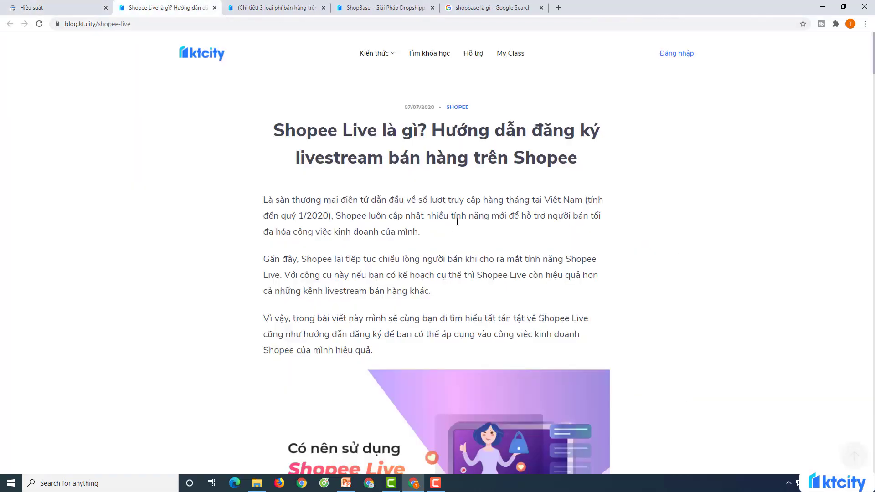
{"action": "scroll", "coordinate": [457, 220], "scroll_direction": "down", "scroll_amount": 20}
{"action": "scroll", "coordinate": [457, 221], "scroll_direction": "down", "scroll_amount": 10}
{"action": "left_click", "coordinate": [68, 8]}
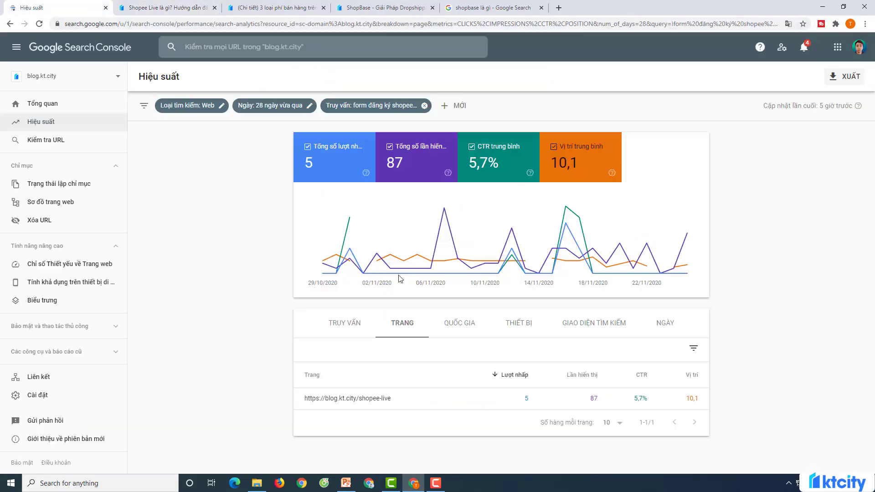
- Switch the report back to queries and remove the "form đăng ký shopee live" query filter
{"action": "left_click", "coordinate": [357, 324]}
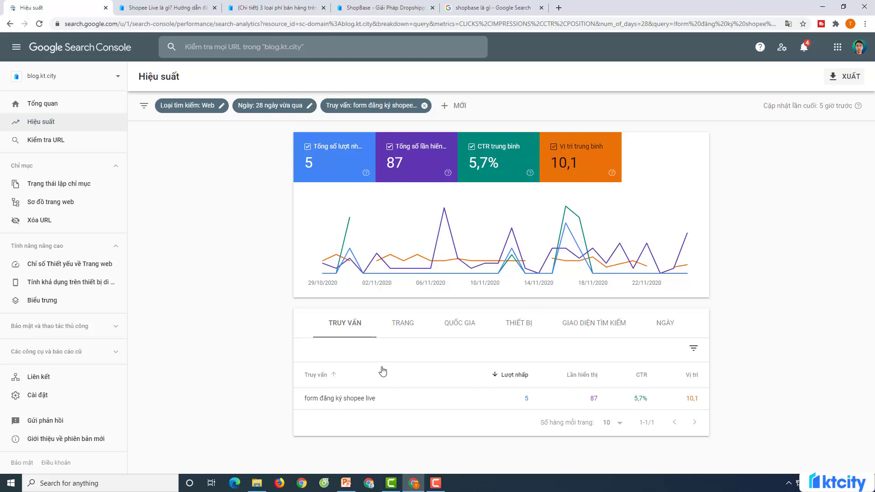
{"action": "left_click", "coordinate": [424, 105]}
{"action": "scroll", "coordinate": [458, 334], "scroll_direction": "down", "scroll_amount": 4}
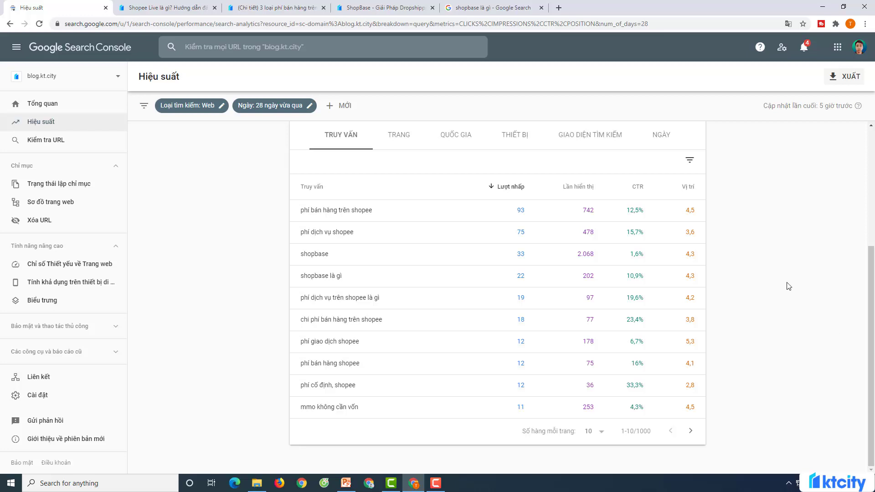
- Open the links report for blog.kt.city and show the full list of top externally linked pages
{"action": "left_click", "coordinate": [68, 377]}
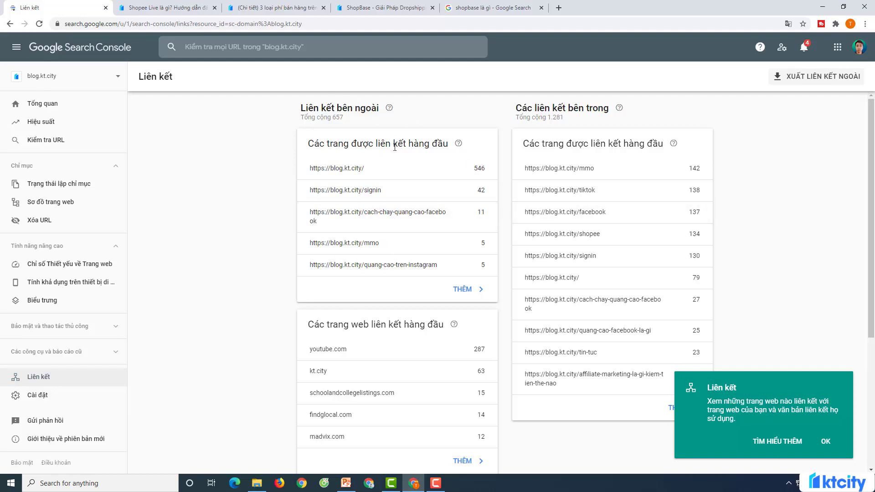
{"action": "left_click", "coordinate": [477, 295]}
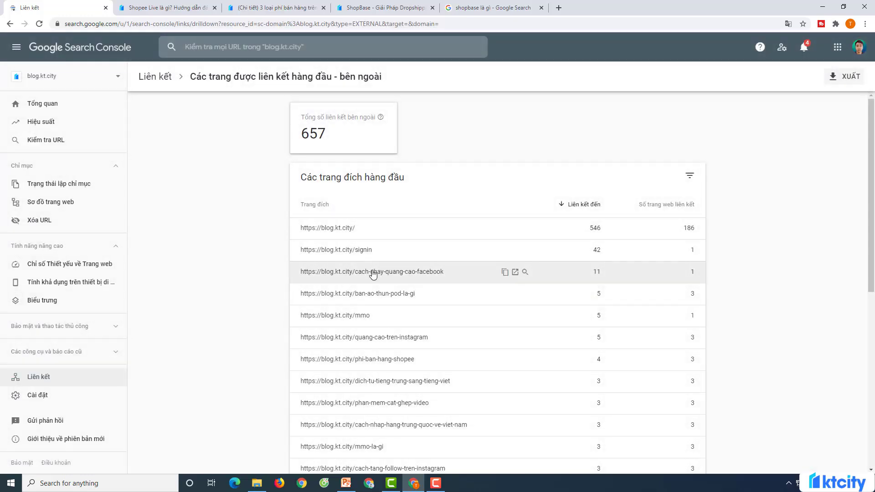
{"action": "scroll", "coordinate": [385, 264], "scroll_direction": "down", "scroll_amount": 2}
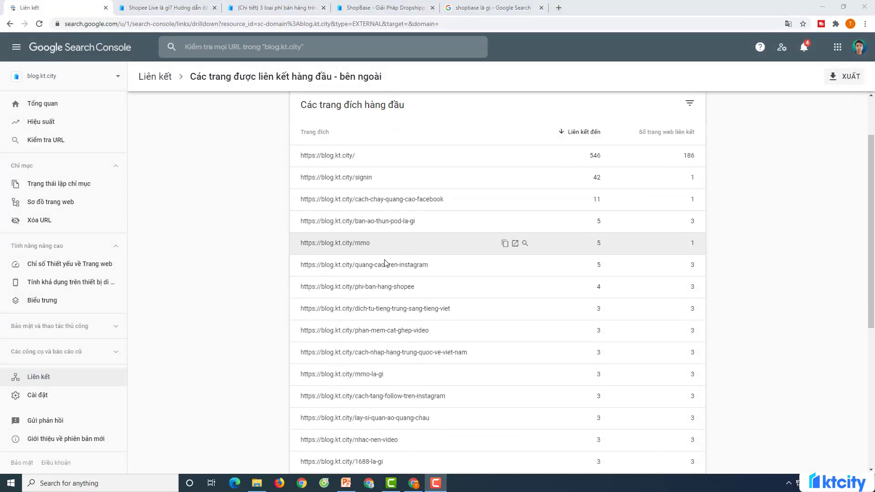
{"action": "scroll", "coordinate": [385, 263], "scroll_direction": "down", "scroll_amount": 5}
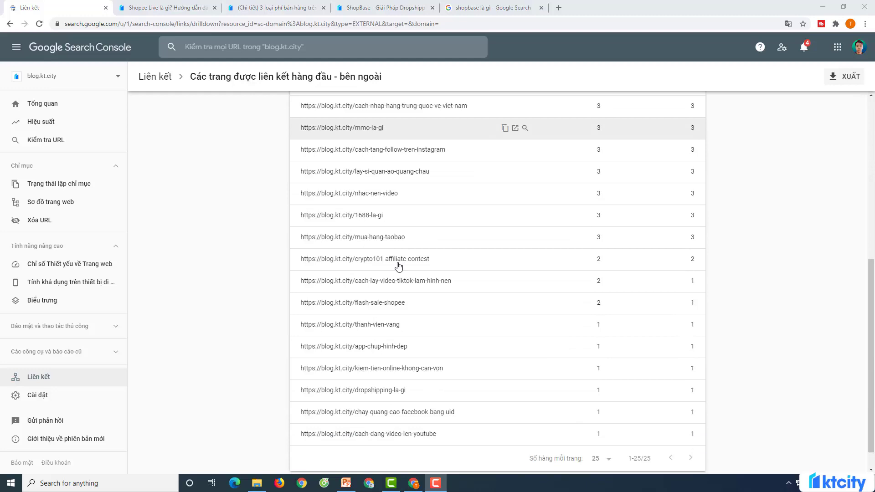
{"action": "scroll", "coordinate": [444, 235], "scroll_direction": "up", "scroll_amount": 7}
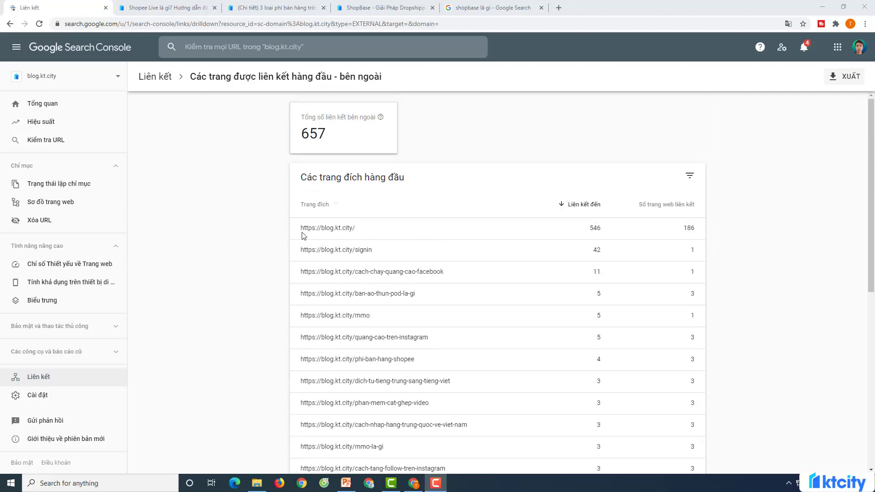
{"action": "left_click", "coordinate": [393, 228]}
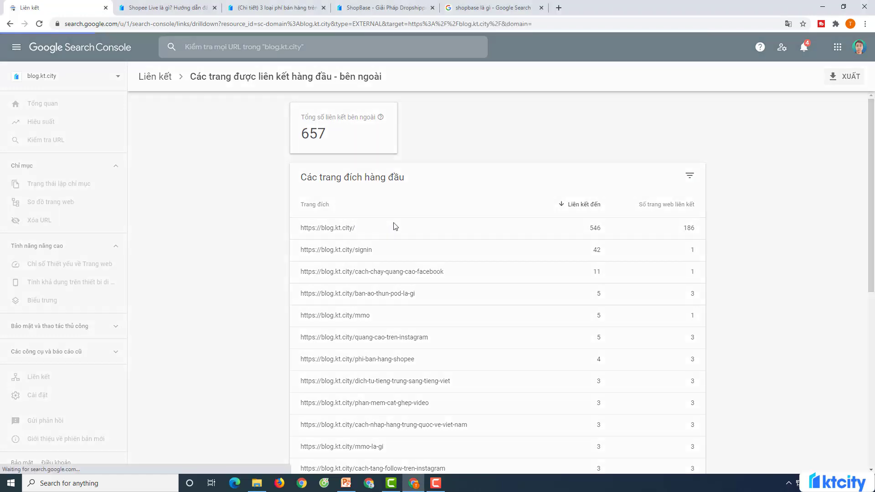
{"action": "scroll", "coordinate": [612, 273], "scroll_direction": "down", "scroll_amount": 6}
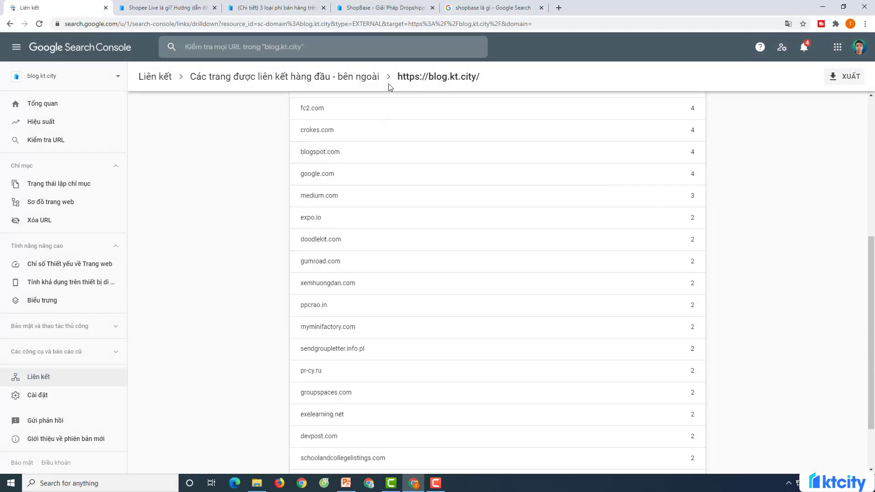
- Return to the top externally linked pages, review the remaining target pages, and go back to the links overview
{"action": "left_click", "coordinate": [327, 86]}
{"action": "scroll", "coordinate": [556, 250], "scroll_direction": "down", "scroll_amount": 3}
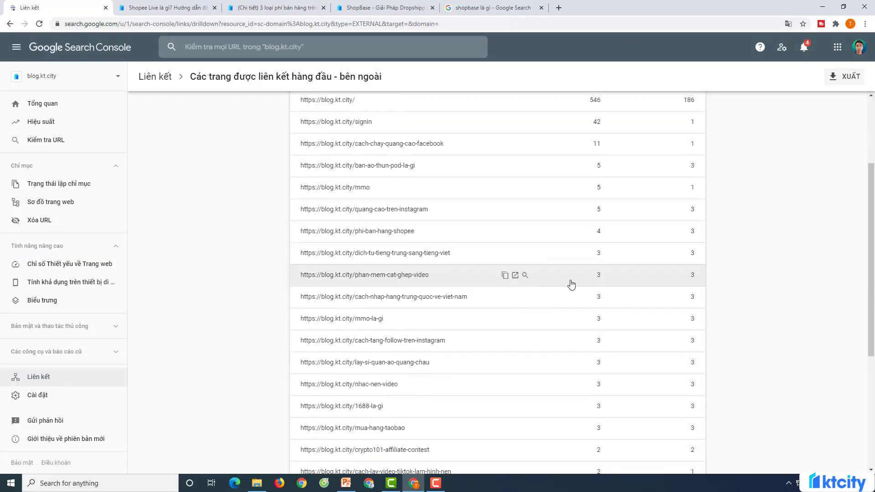
{"action": "scroll", "coordinate": [410, 406], "scroll_direction": "down", "scroll_amount": 3}
{"action": "scroll", "coordinate": [409, 406], "scroll_direction": "up", "scroll_amount": 2}
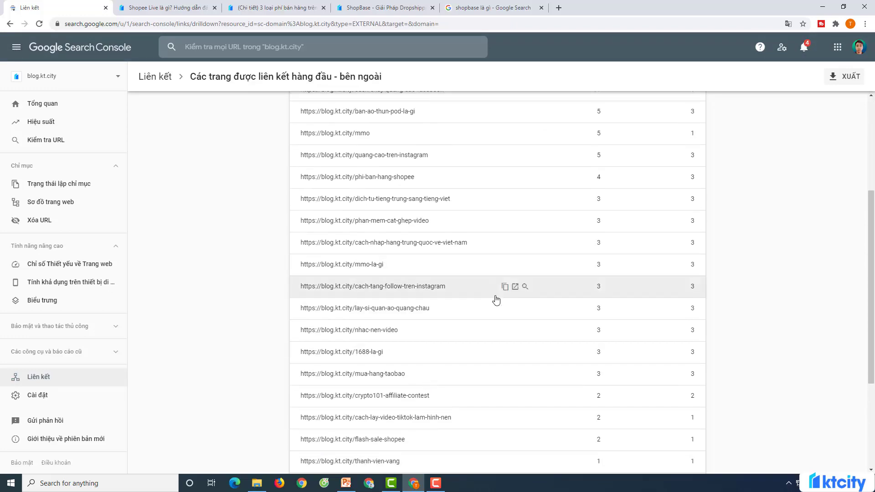
{"action": "key", "text": "alt+Left"}
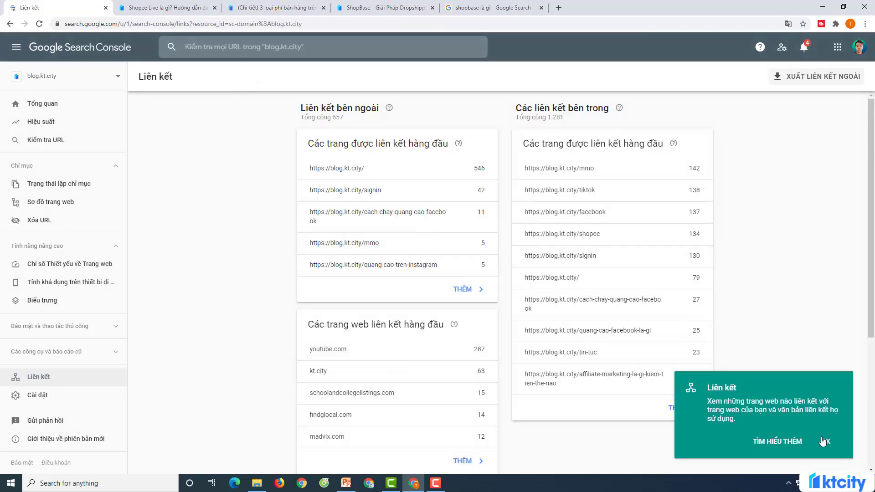
- Dismiss the links report tip and review the top linking sites and top link text for blog.kt.city
{"action": "left_click", "coordinate": [824, 441]}
{"action": "scroll", "coordinate": [378, 340], "scroll_direction": "down", "scroll_amount": 4}
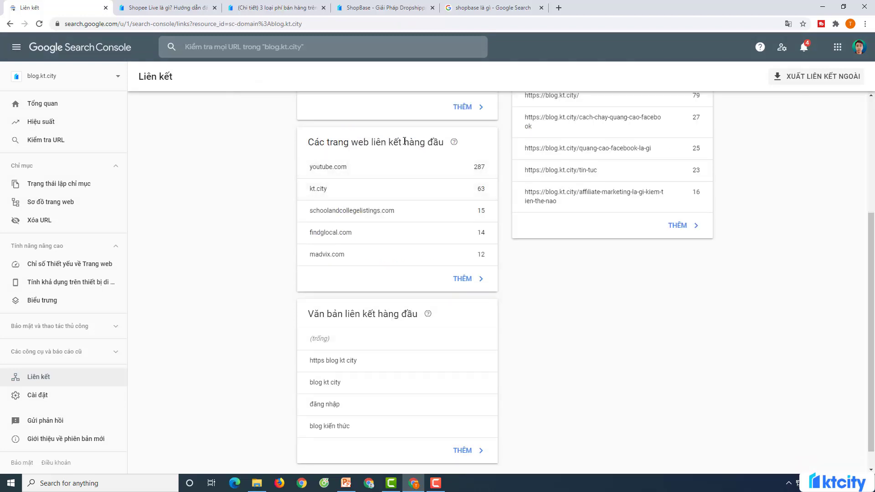
{"action": "scroll", "coordinate": [419, 174], "scroll_direction": "up", "scroll_amount": 1}
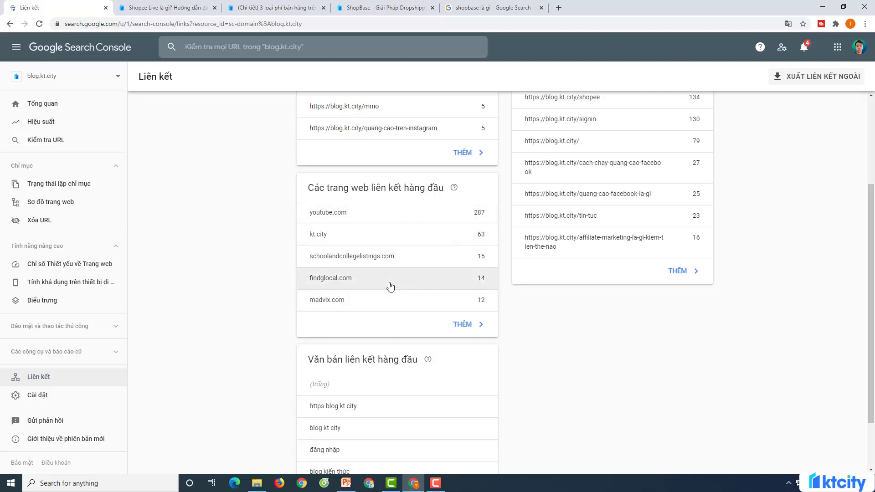
{"action": "scroll", "coordinate": [387, 285], "scroll_direction": "up", "scroll_amount": 3}
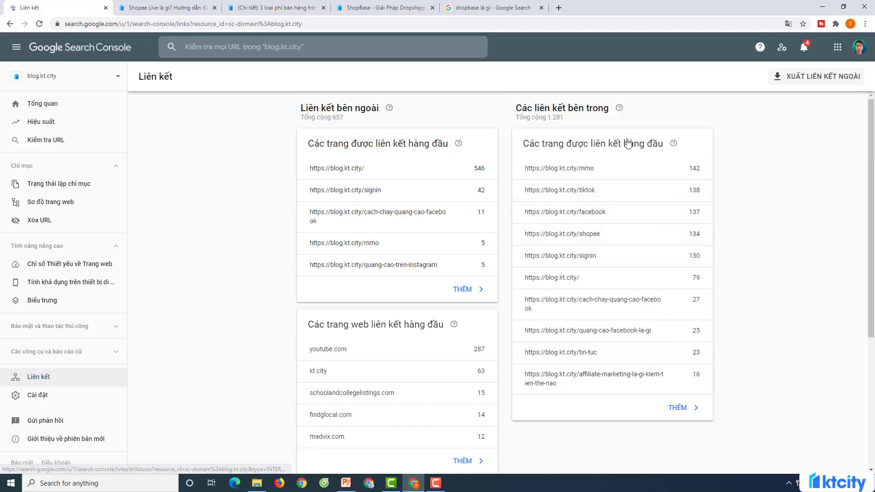
{"action": "left_click", "coordinate": [688, 410]}
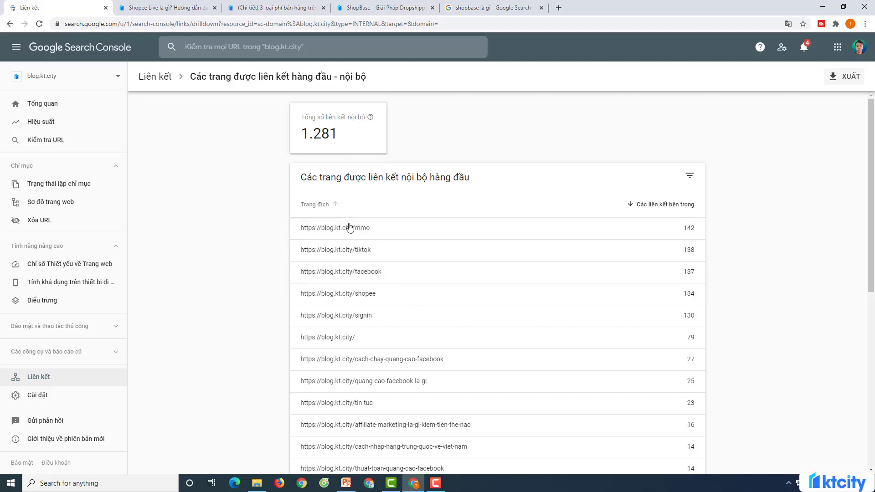
{"action": "left_click", "coordinate": [362, 231]}
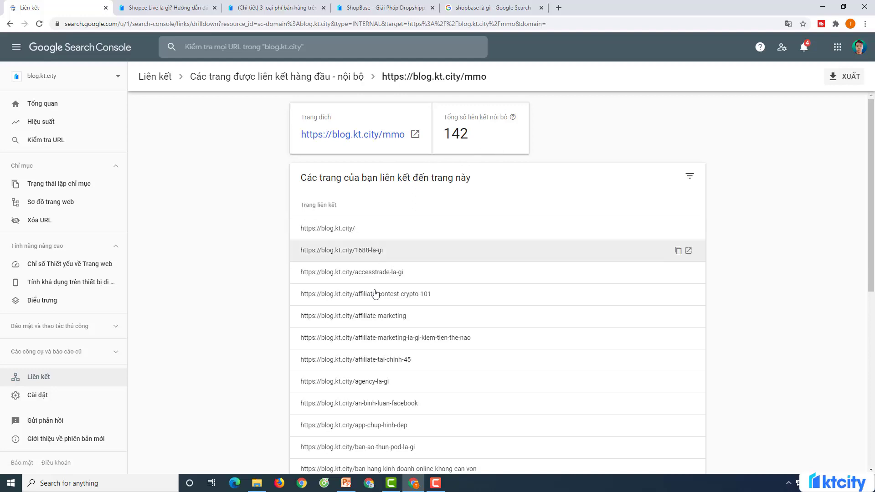
{"action": "scroll", "coordinate": [375, 294], "scroll_direction": "down", "scroll_amount": 8}
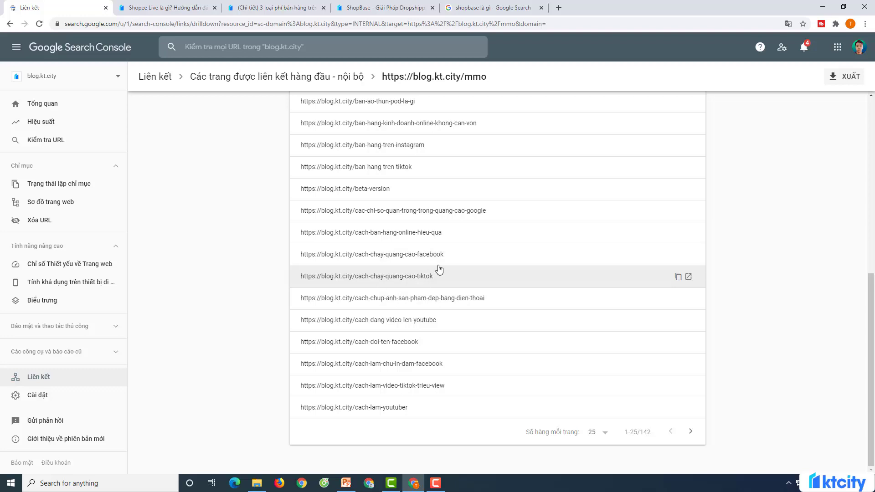
{"action": "scroll", "coordinate": [439, 270], "scroll_direction": "up", "scroll_amount": 8}
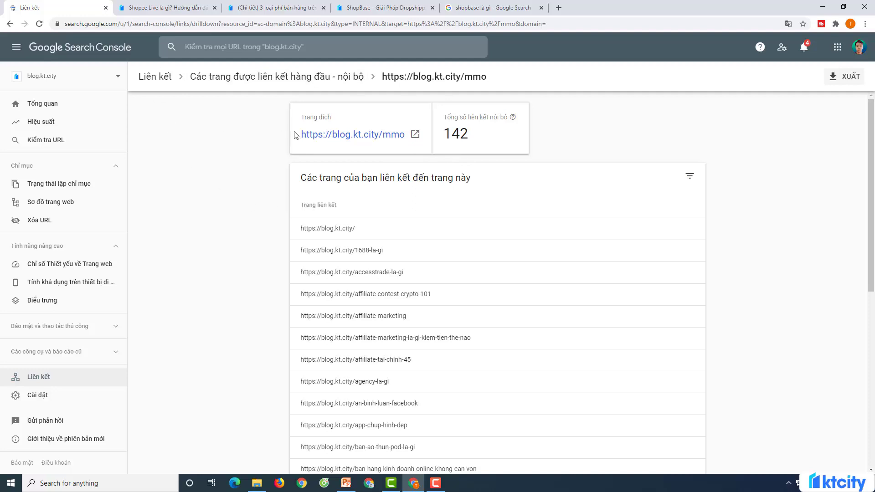
{"action": "key", "text": "alt+Left"}
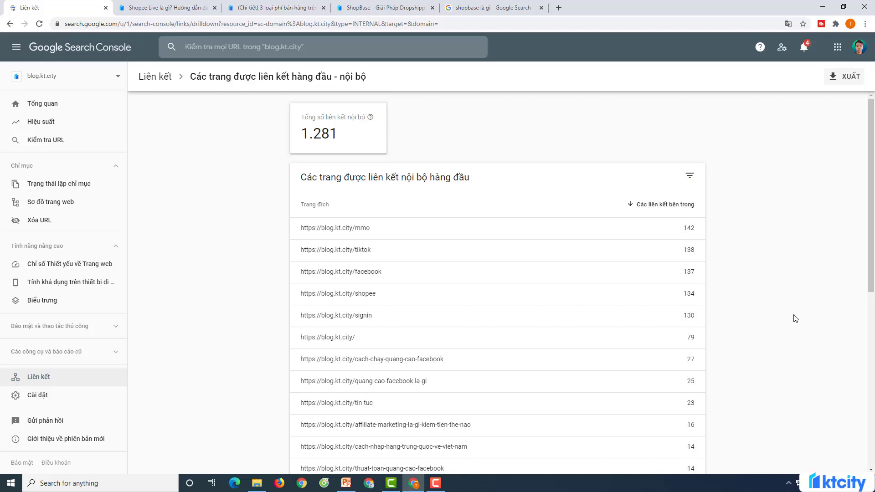
- Reopen the full list of externally linked pages and show the sites linking to the cach-chay-quang-cao-facebook page
{"action": "left_click", "coordinate": [160, 78]}
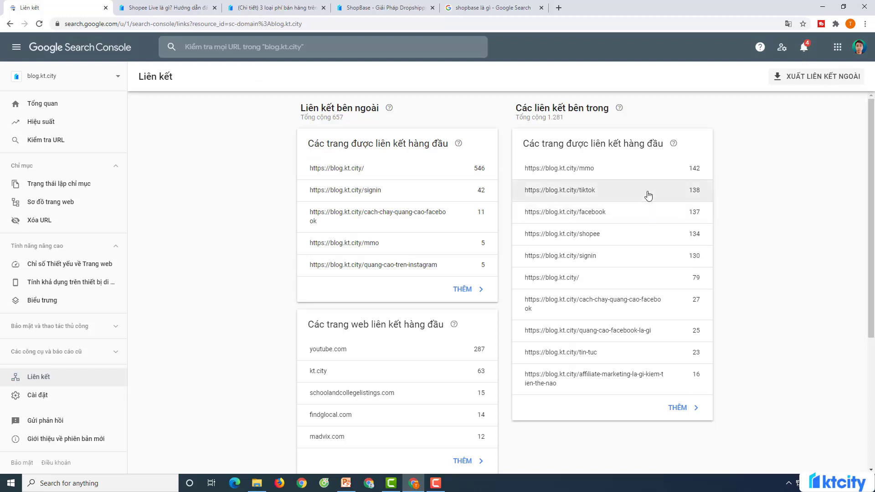
{"action": "left_click", "coordinate": [474, 290]}
{"action": "scroll", "coordinate": [451, 238], "scroll_direction": "down", "scroll_amount": 3}
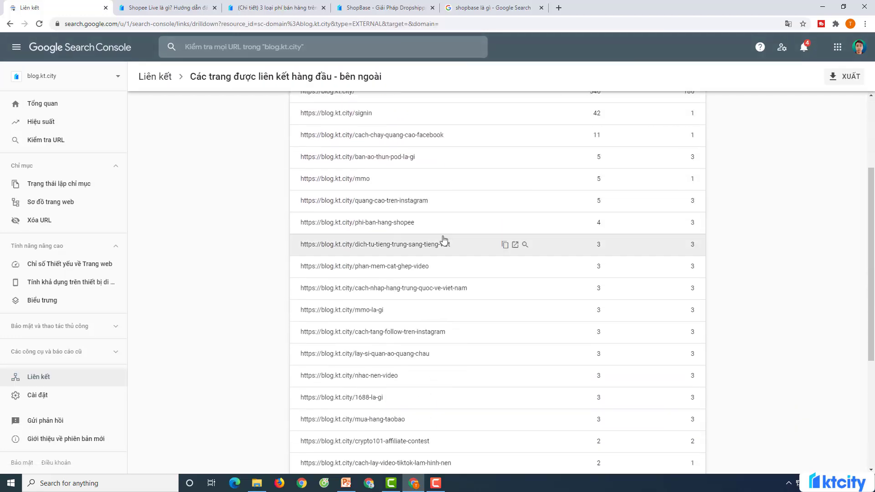
{"action": "scroll", "coordinate": [410, 203], "scroll_direction": "up", "scroll_amount": 2}
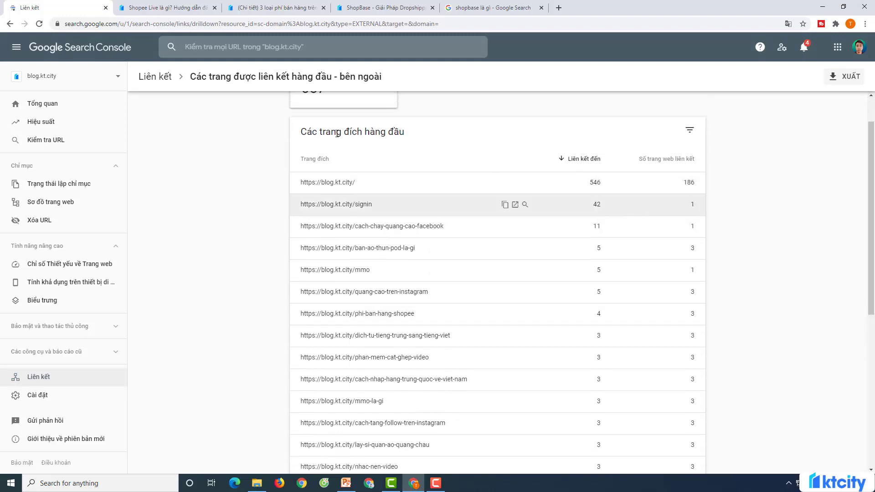
{"action": "scroll", "coordinate": [746, 234], "scroll_direction": "down", "scroll_amount": 1}
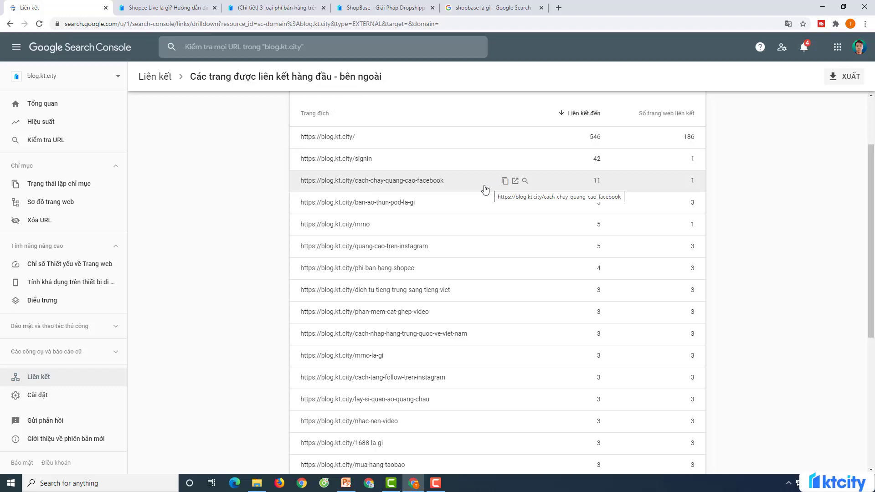
{"action": "left_click", "coordinate": [418, 183]}
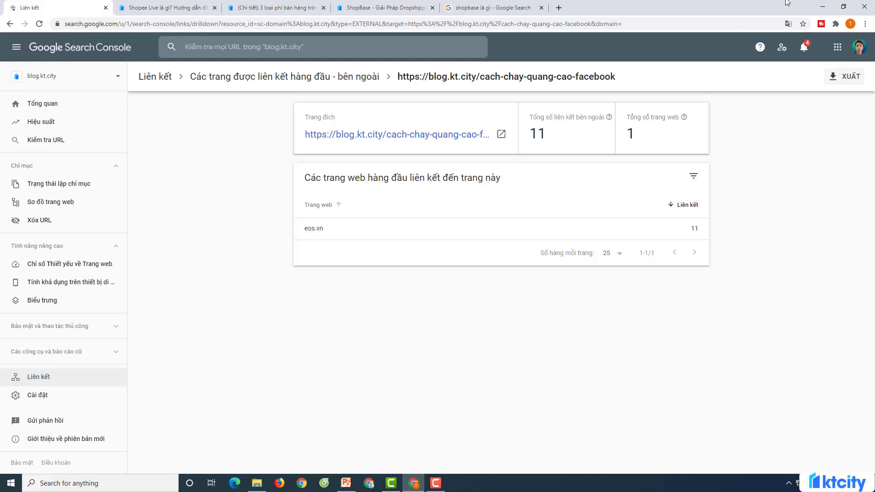
- Search Google for "link juice" in a new tab and return to the Search Console report
{"action": "left_click", "coordinate": [559, 7]}
{"action": "type", "text": "link juice"}
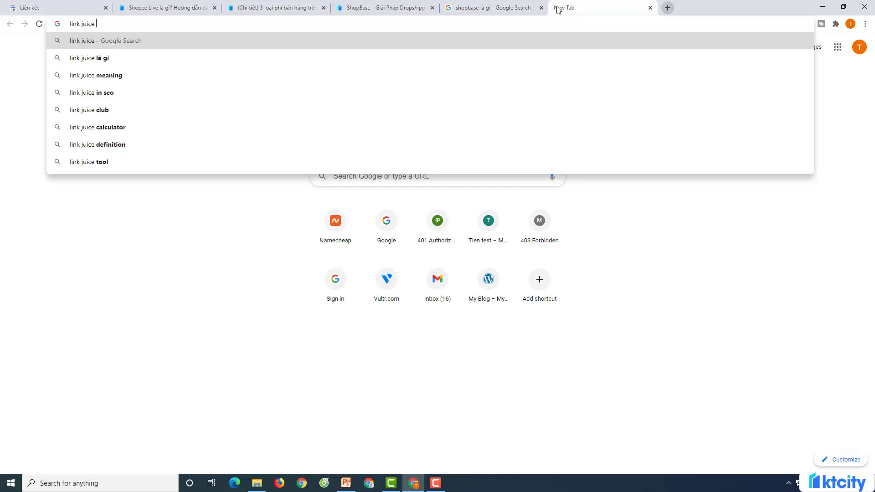
{"action": "key", "text": "Return"}
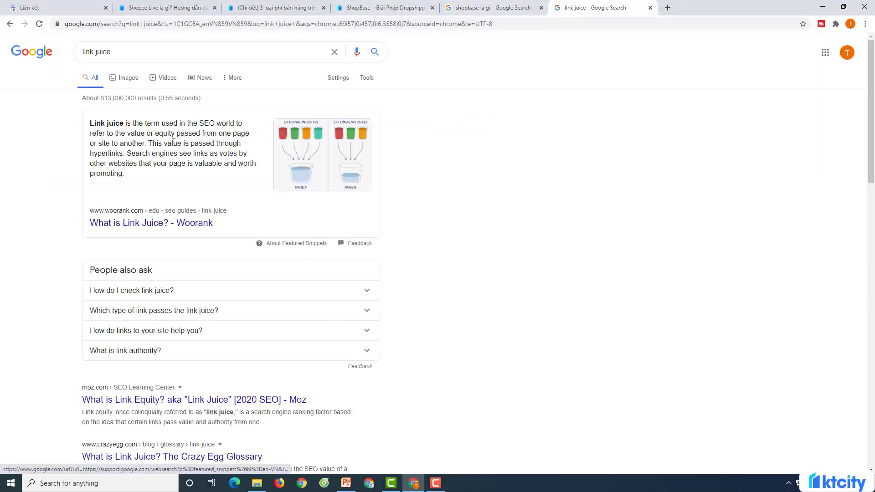
{"action": "left_click", "coordinate": [492, 8]}
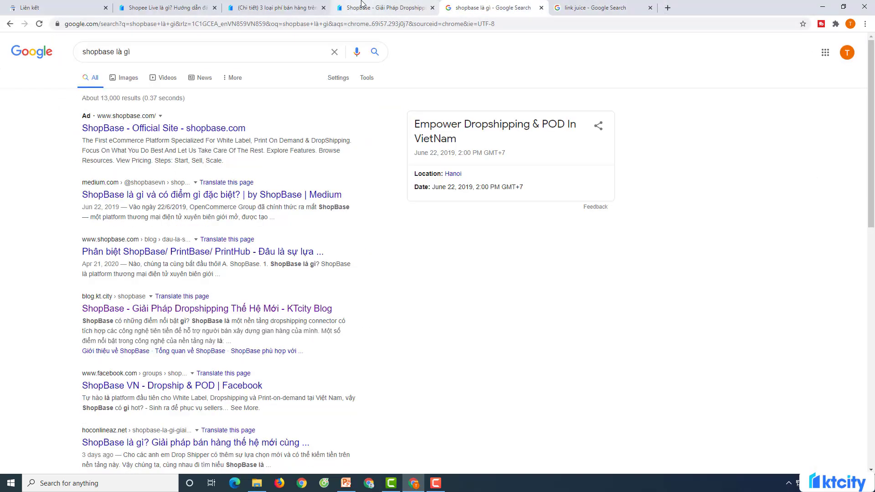
{"action": "left_click", "coordinate": [70, 4]}
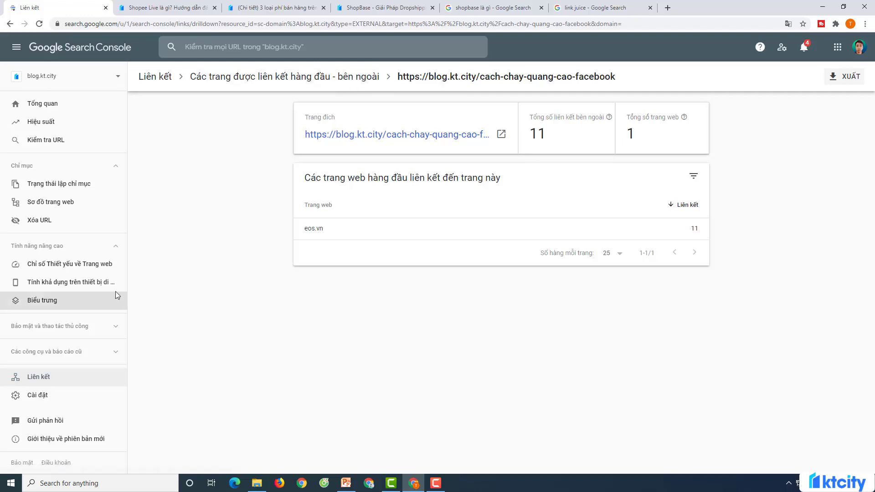
- Check the manual actions and security issues reports for blog.kt.city
{"action": "left_click", "coordinate": [160, 77]}
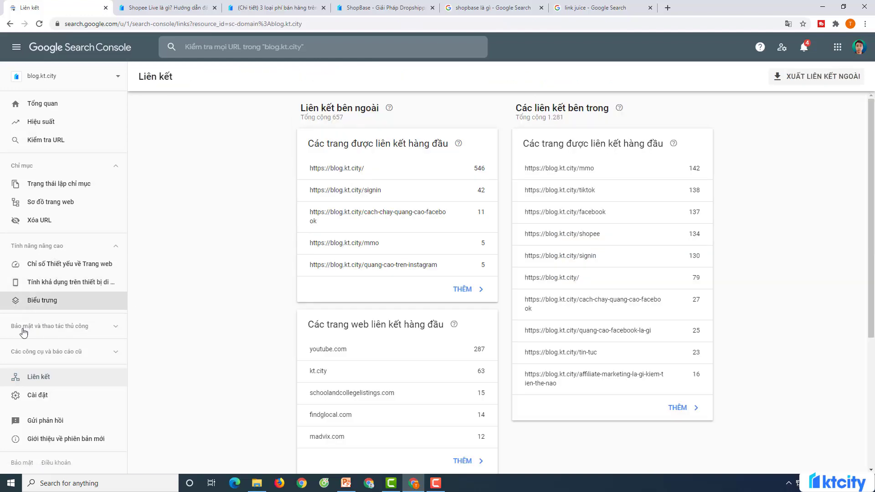
{"action": "left_click", "coordinate": [68, 334]}
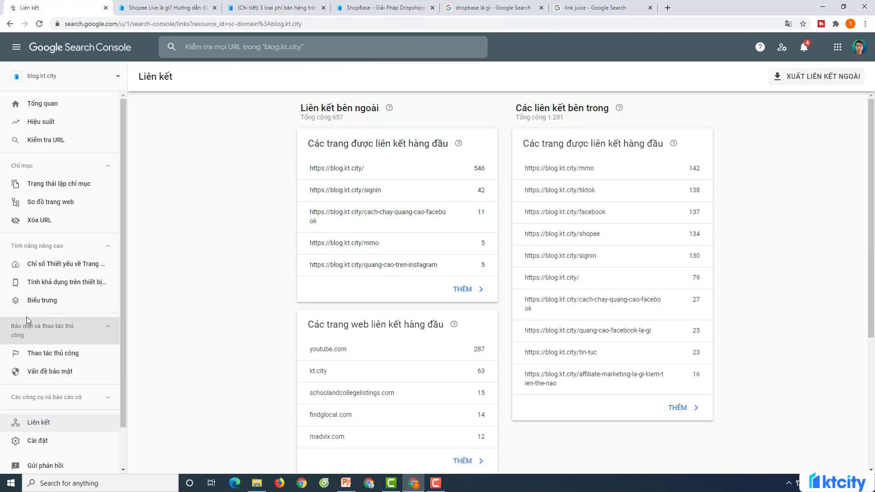
{"action": "left_click", "coordinate": [64, 354]}
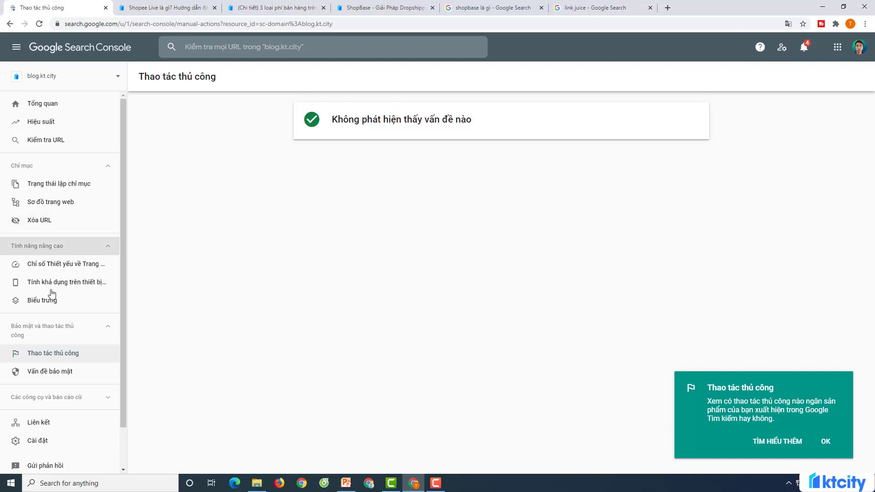
{"action": "left_click", "coordinate": [70, 369]}
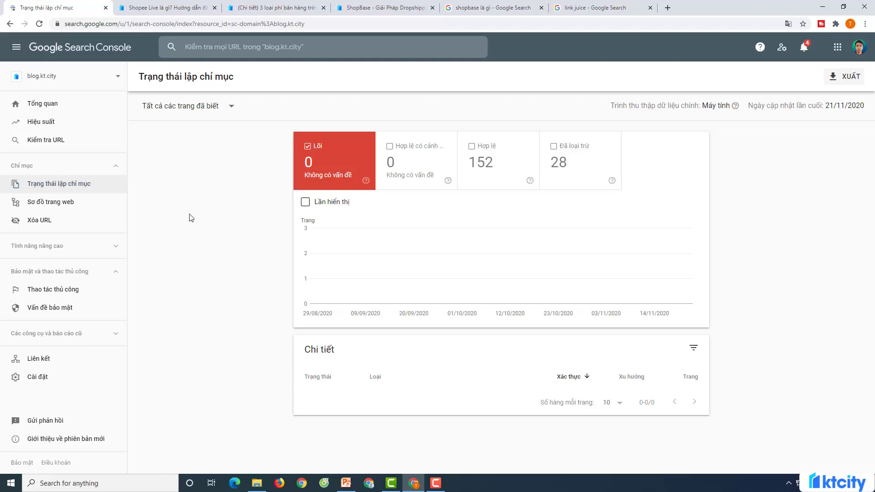
{"action": "left_click", "coordinate": [187, 7]}
{"action": "left_click", "coordinate": [148, 26]}
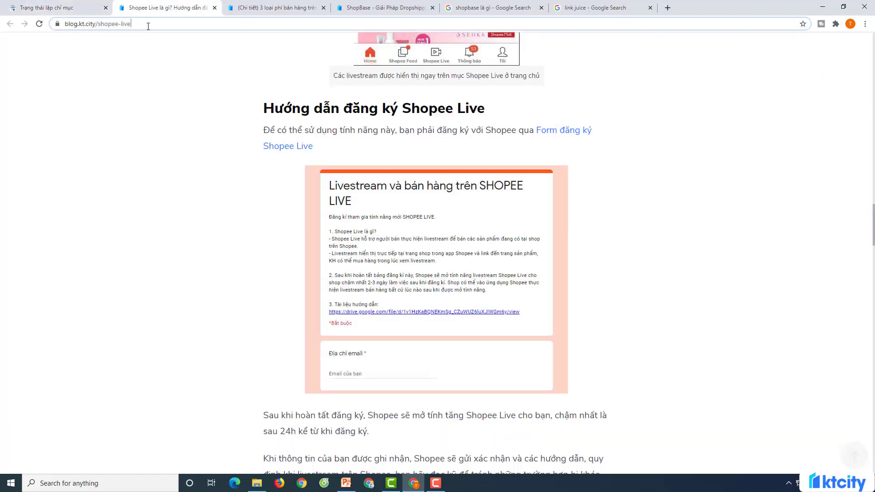
{"action": "key", "text": "ctrl+a"}
{"action": "right_click", "coordinate": [111, 24]}
{"action": "left_click", "coordinate": [132, 70]}
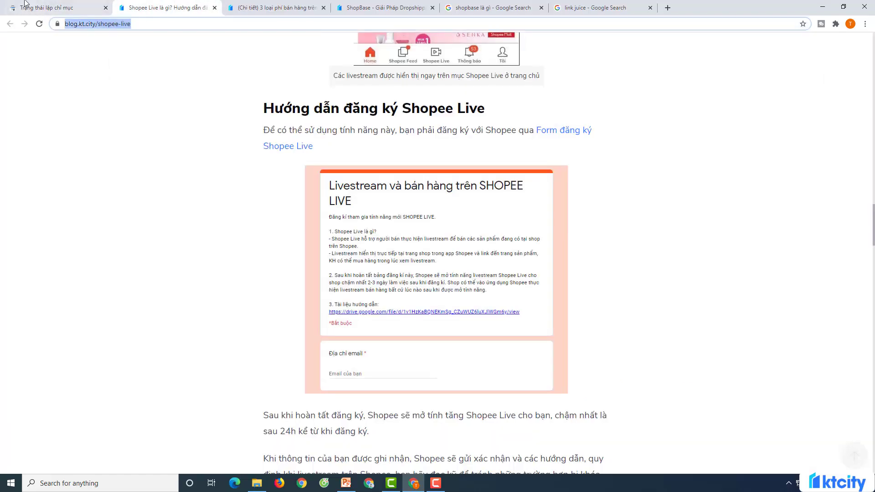
{"action": "left_click", "coordinate": [25, 5]}
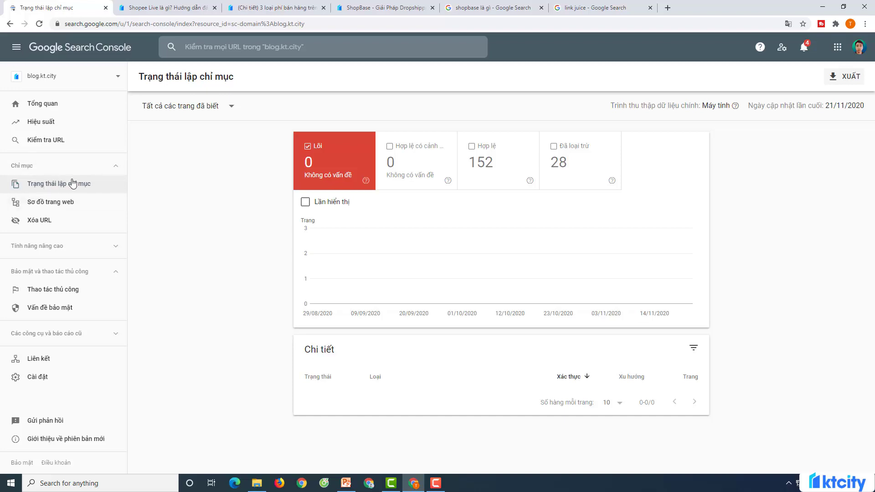
{"action": "right_click", "coordinate": [213, 46]}
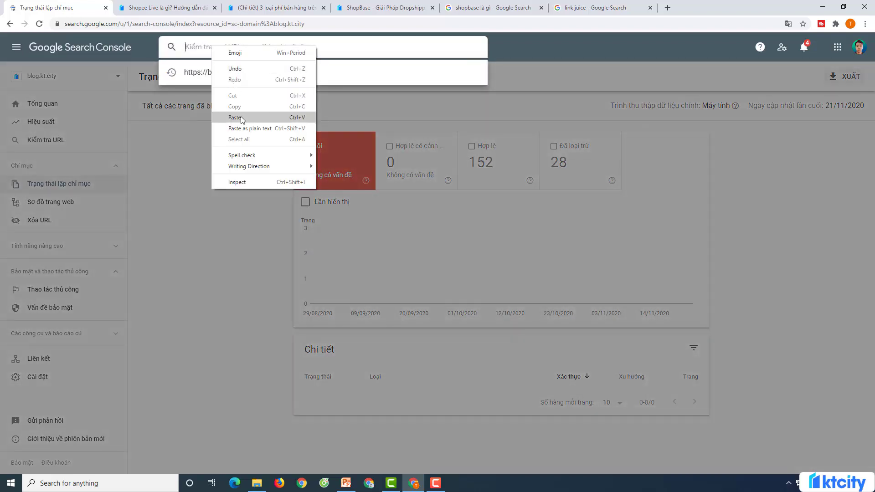
{"action": "left_click", "coordinate": [236, 118]}
{"action": "key", "text": "Return"}
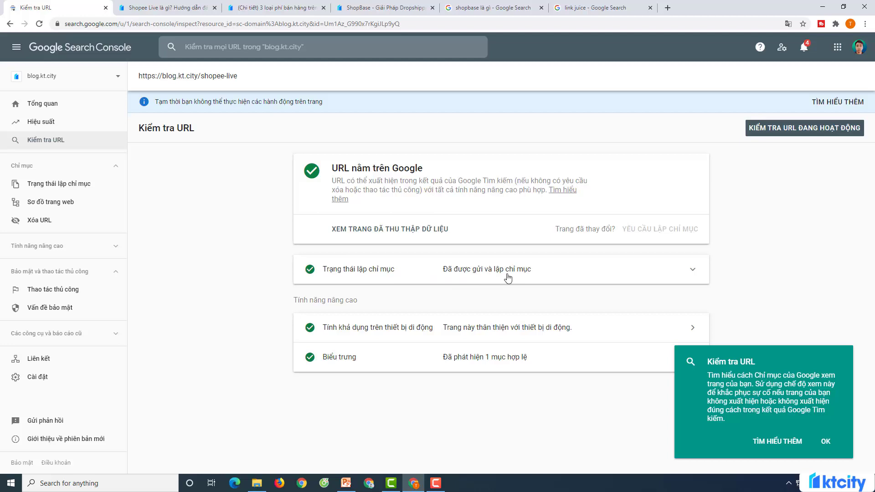
{"action": "left_click", "coordinate": [171, 8]}
{"action": "right_click", "coordinate": [126, 26]}
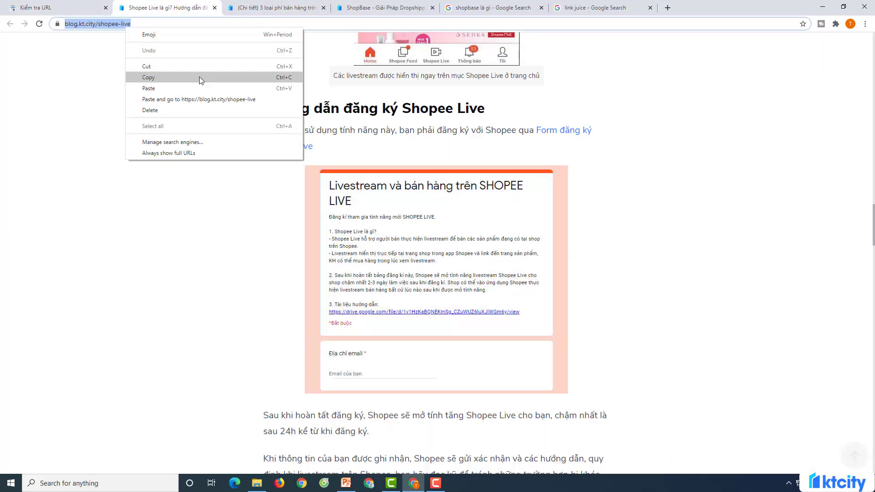
{"action": "left_click", "coordinate": [199, 76]}
{"action": "left_click", "coordinate": [668, 8]}
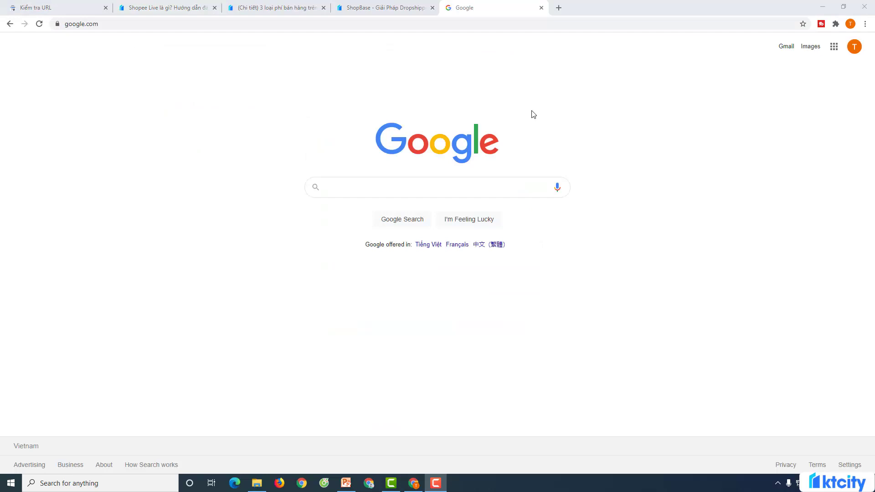
{"action": "right_click", "coordinate": [442, 186]}
{"action": "left_click", "coordinate": [474, 257]}
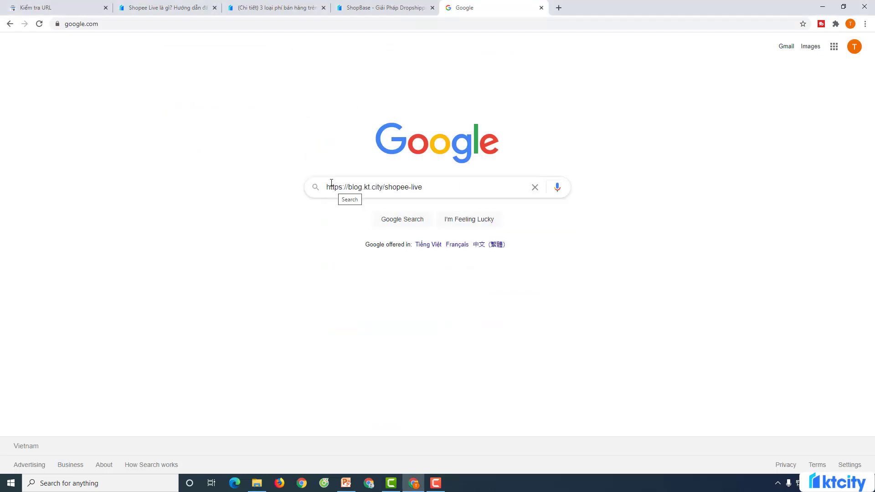
{"action": "key", "text": "Return"}
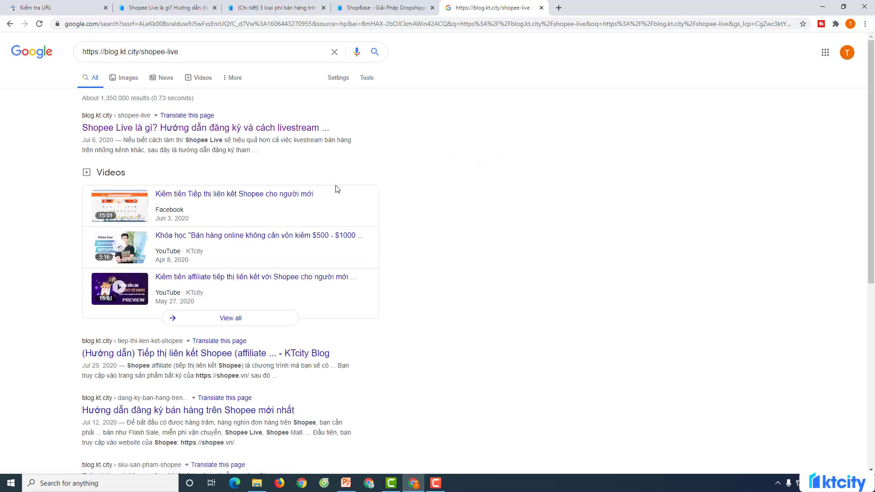
- Check the article's listing in the Google results and return to its URL inspection report in Search Console
{"action": "left_click", "coordinate": [198, 147]}
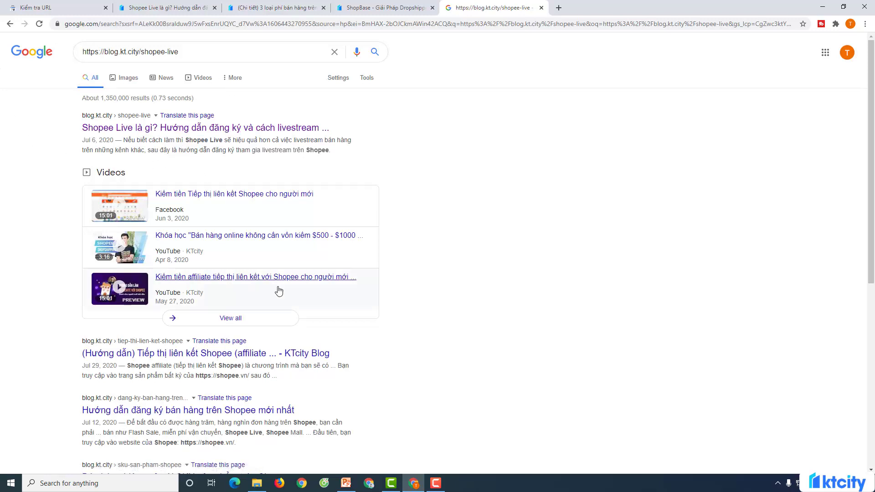
{"action": "mouse_move", "coordinate": [289, 254]}
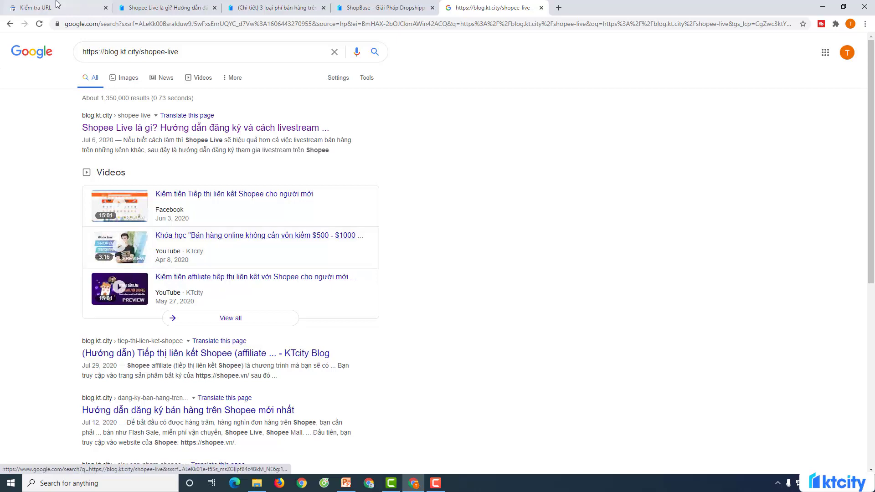
{"action": "left_click", "coordinate": [35, 7]}
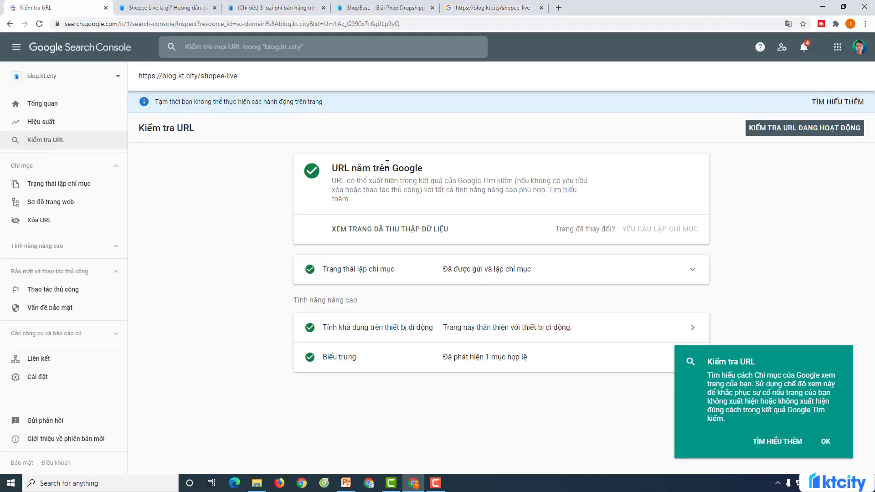